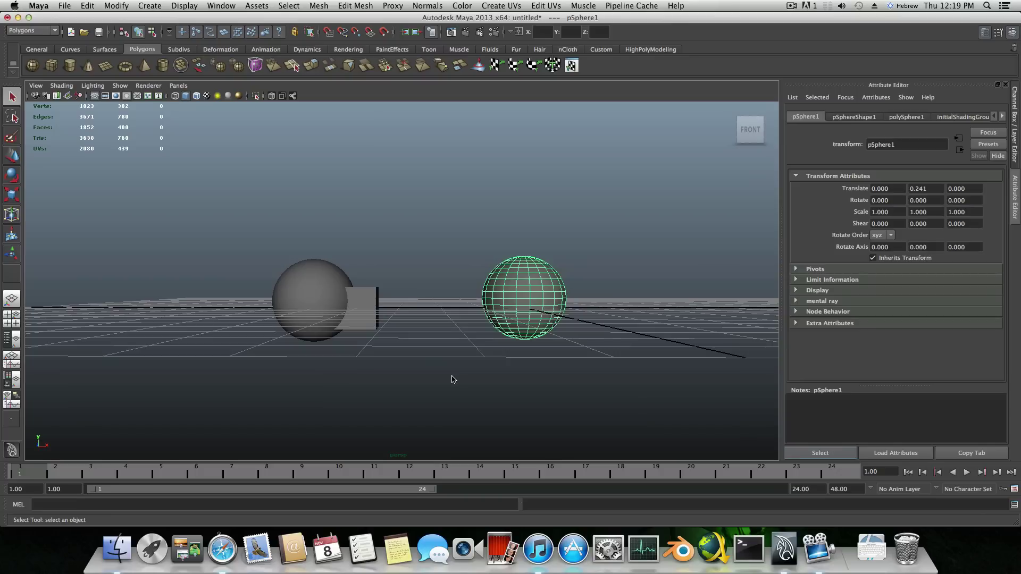
Switch the separate sphere to face mode and try picking a small patch of adjacent faces on its front one at a time.
scroll(452, 379, "up", 3)
scroll(453, 379, "down", 3)
left_click_drag(448, 311, 464, 339, "alt")
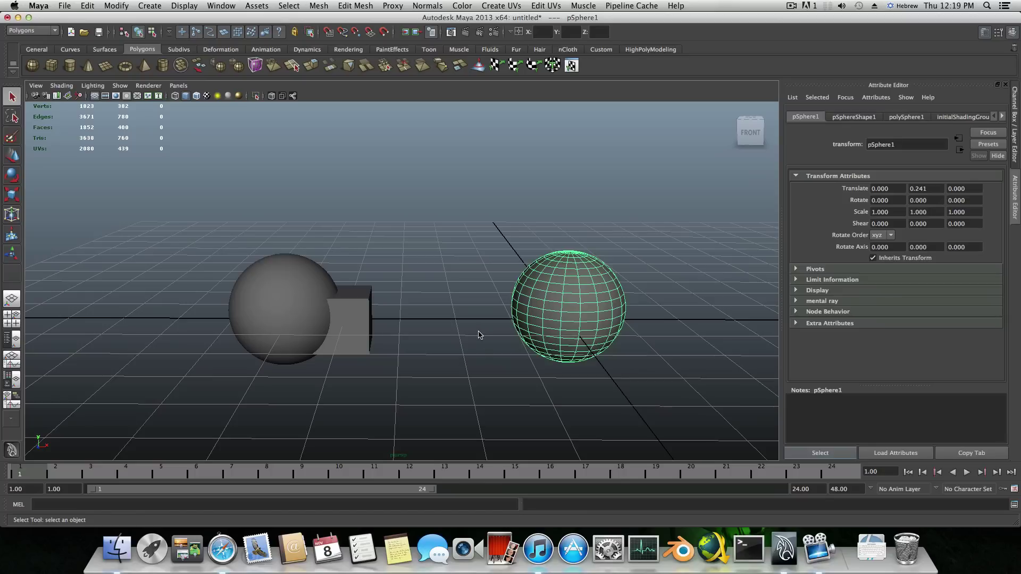
scroll(497, 358, "up", 4)
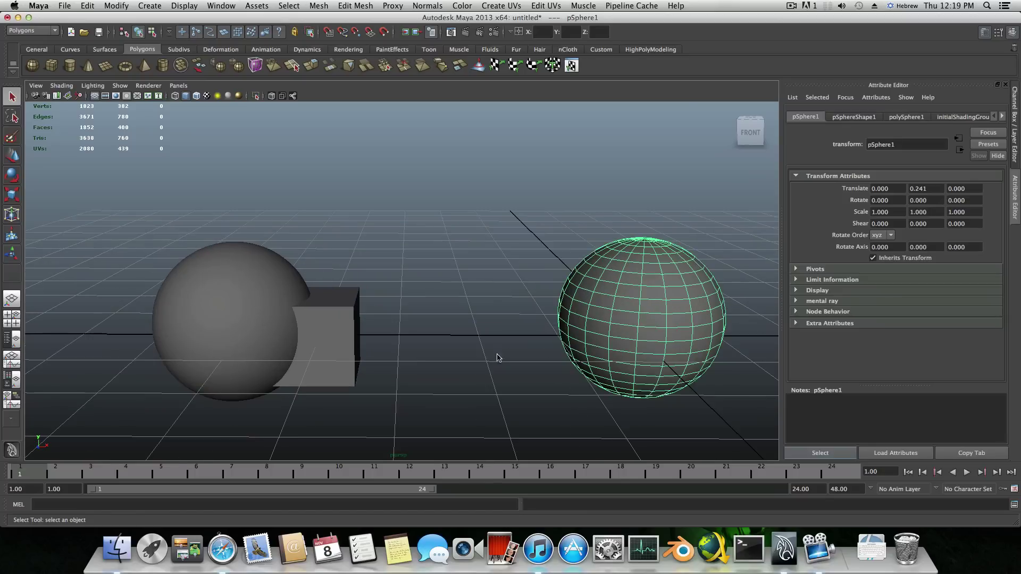
right_click_drag(632, 321, 631, 338)
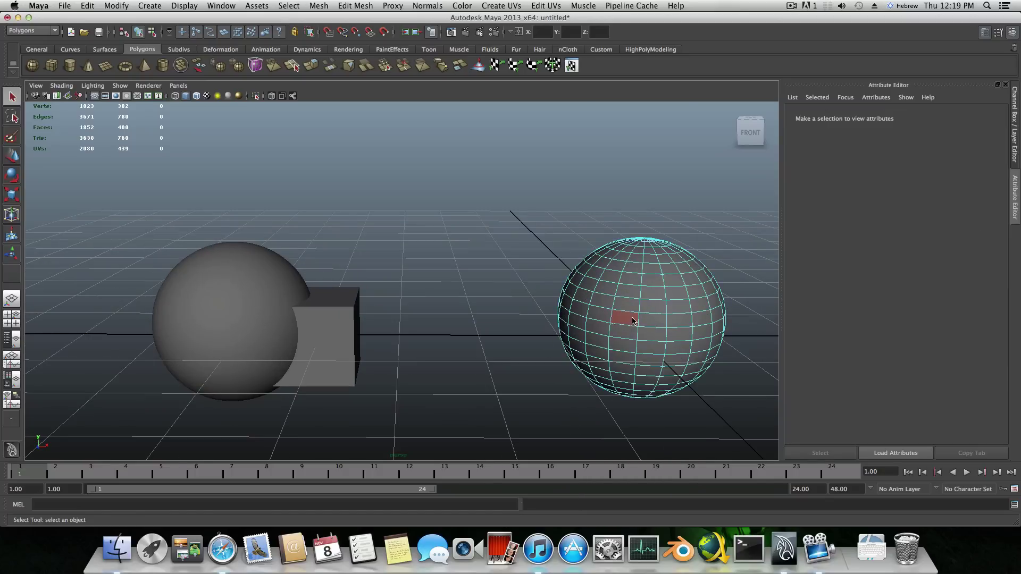
left_click(626, 319)
left_click(648, 321, "shift")
left_click(677, 319, "shift")
left_click(654, 302, "shift")
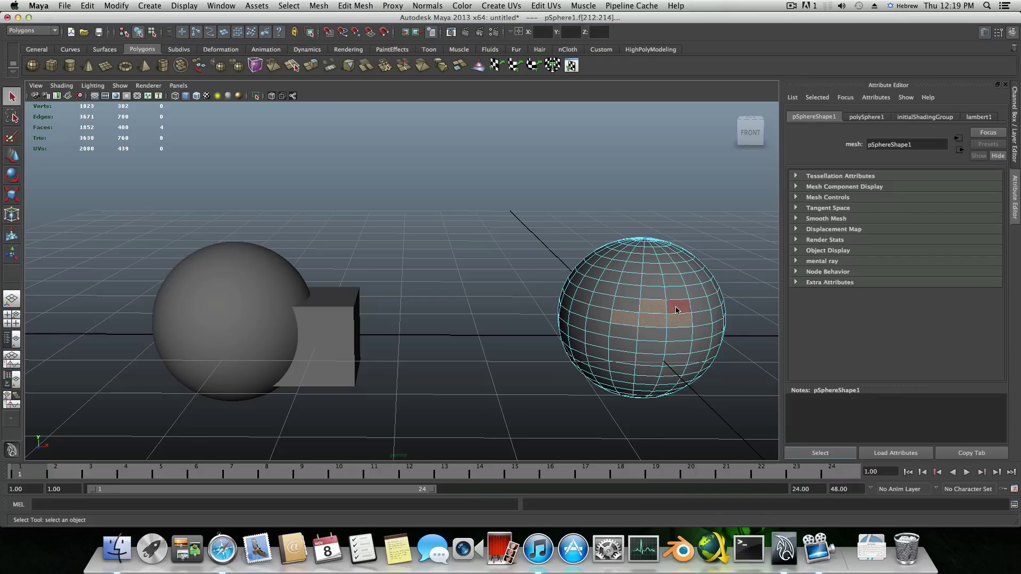
left_click(677, 304, "shift")
left_click_drag(625, 305, 499, 365, "alt")
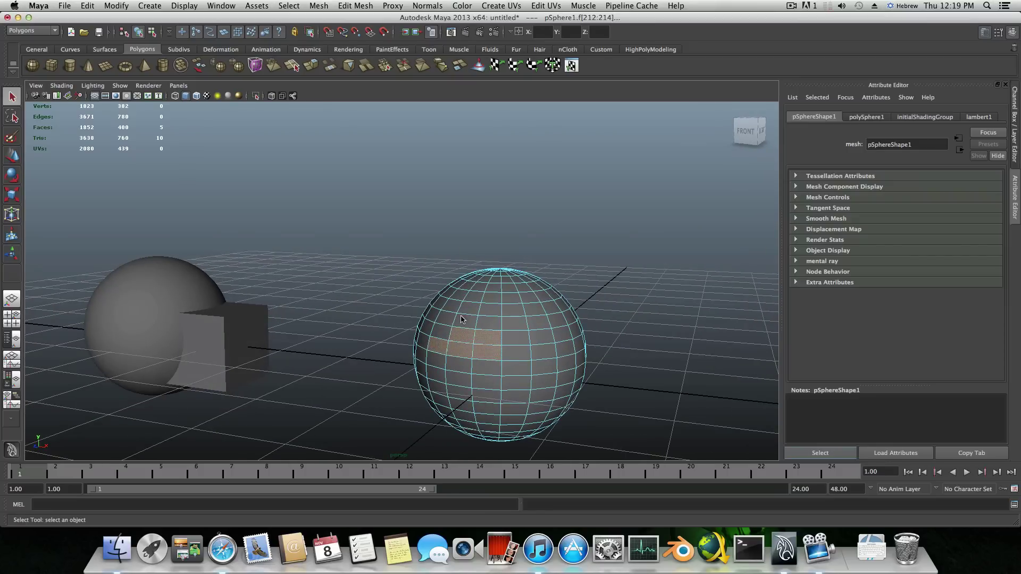
left_click(518, 327, "shift")
left_click(598, 314)
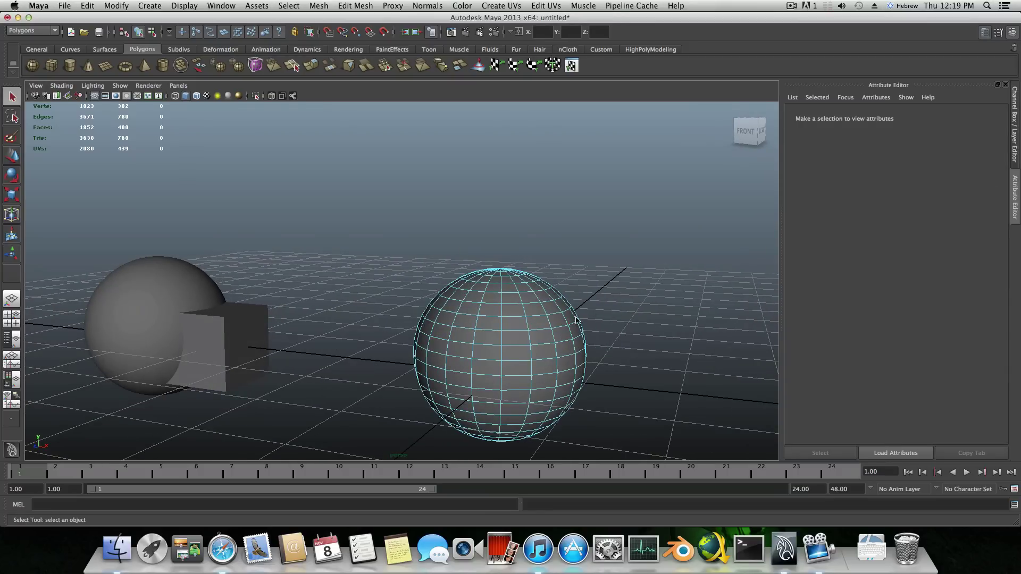
Select all faces of the separate sphere's upper half and remove the row nearest the equator from the selection.
left_click_drag(485, 350, 512, 346, "alt")
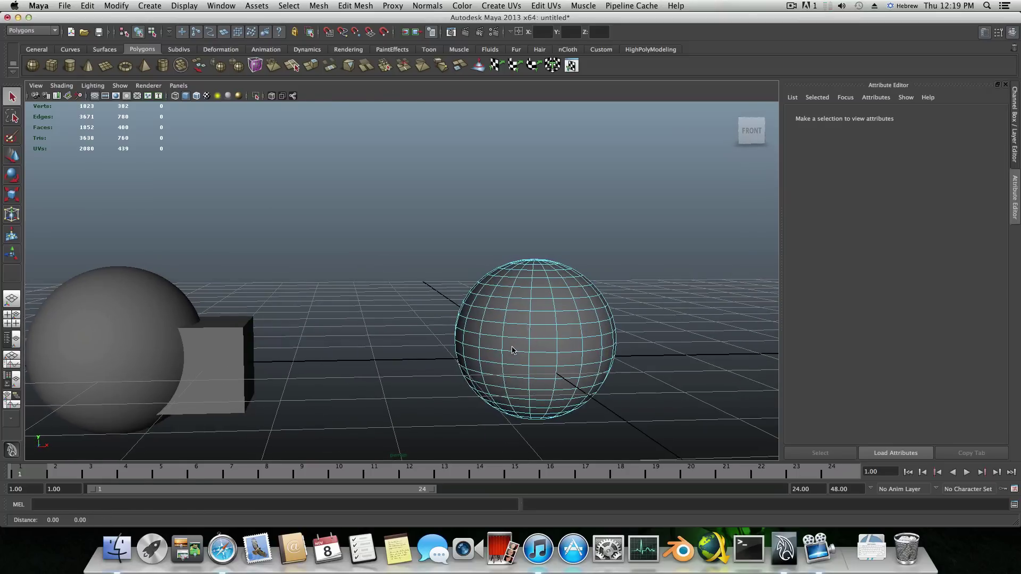
middle_click_drag(512, 347, 551, 345, "alt")
left_click_drag(551, 346, 464, 332, "alt")
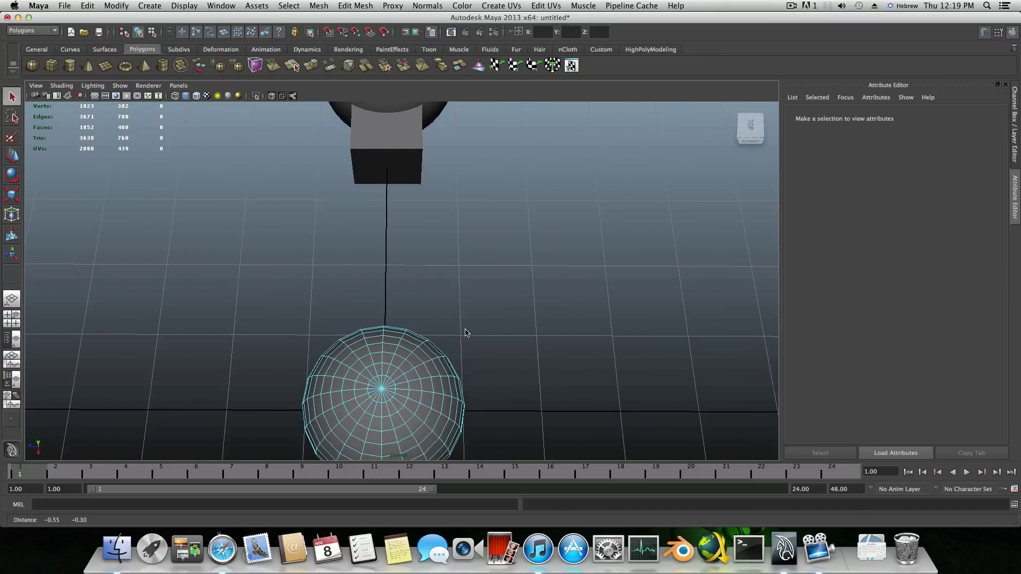
right_click_drag(465, 332, 358, 330, "alt")
left_click_drag(354, 332, 437, 307, "alt")
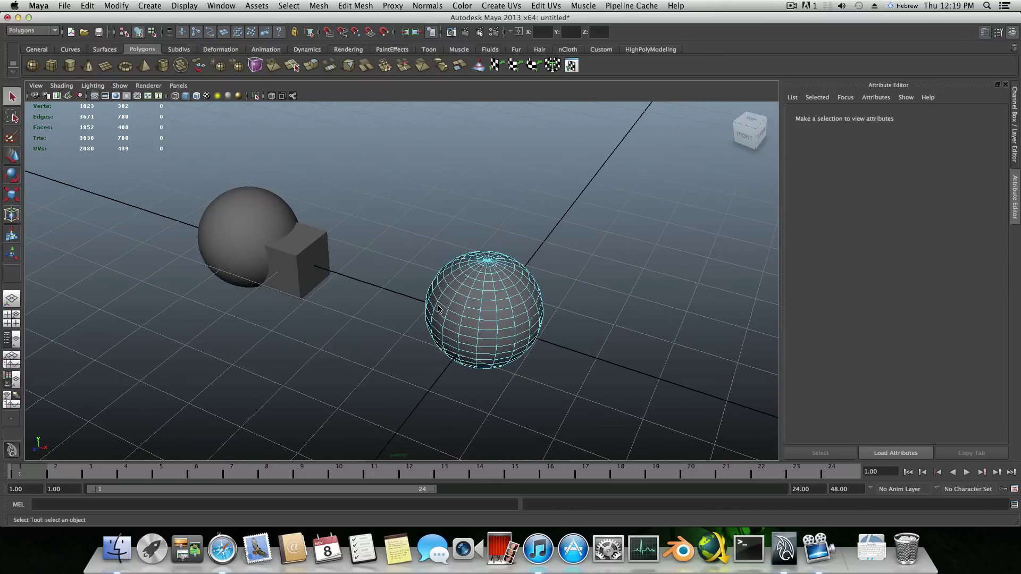
right_click_drag(372, 307, 479, 318, "alt")
left_click_drag(480, 318, 447, 392, "alt")
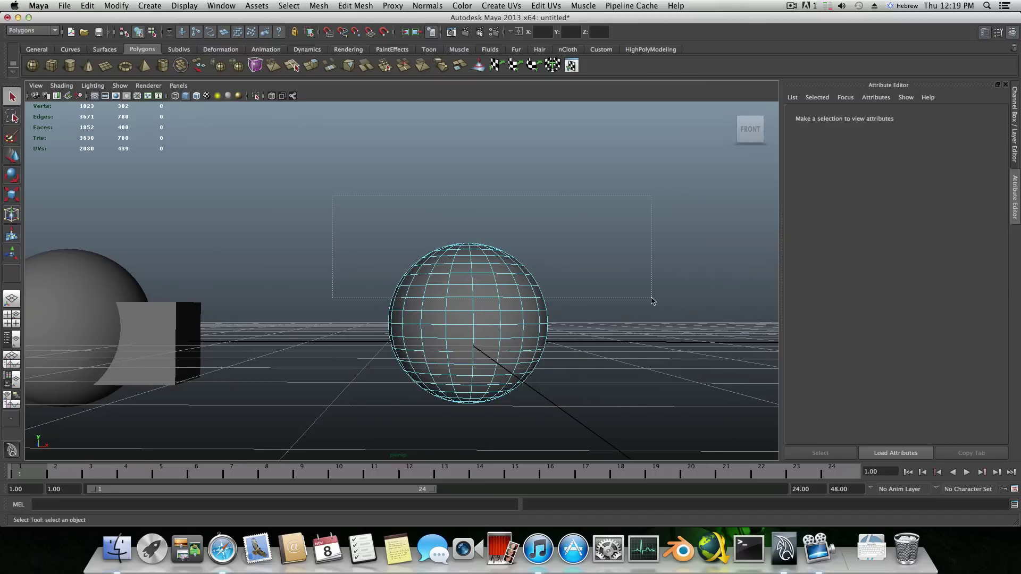
left_click_drag(658, 308, 653, 314)
left_click_drag(579, 350, 525, 345, "alt")
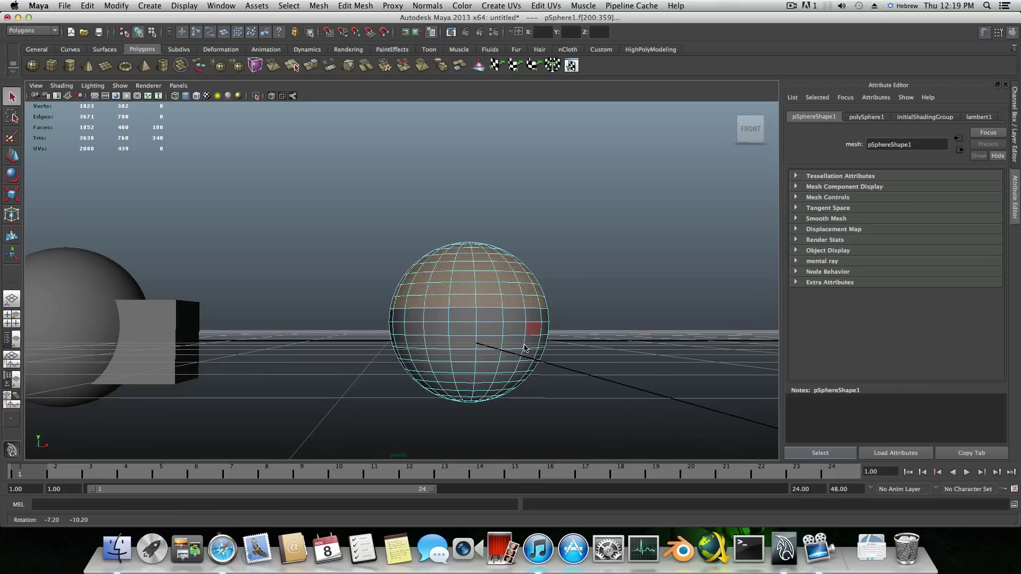
left_click_drag(377, 304, 580, 343, "ctrl")
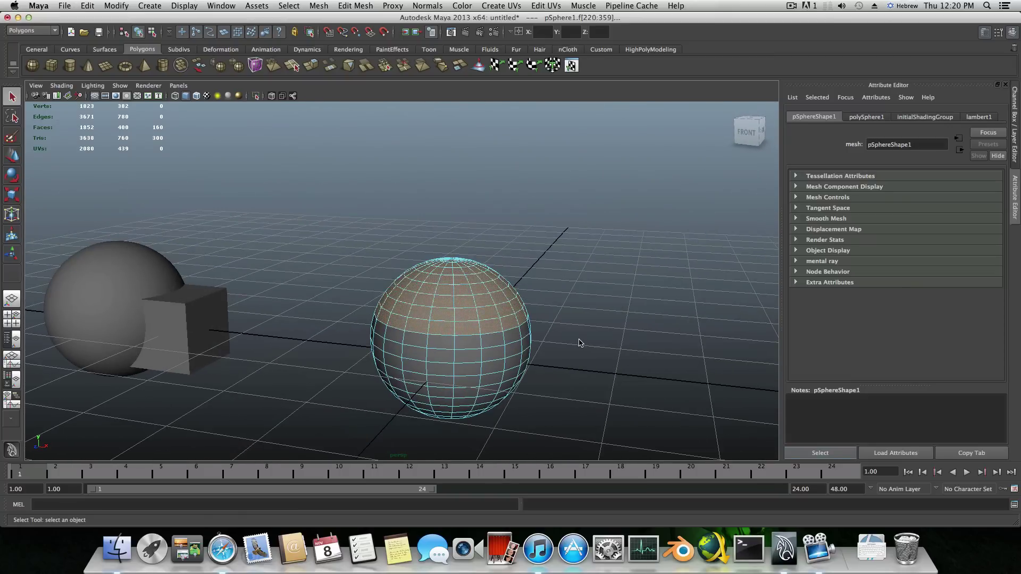
Examine the face selection on the separate sphere from above, from the front and beside the combined mesh.
left_click_drag(439, 319, 461, 321, "alt")
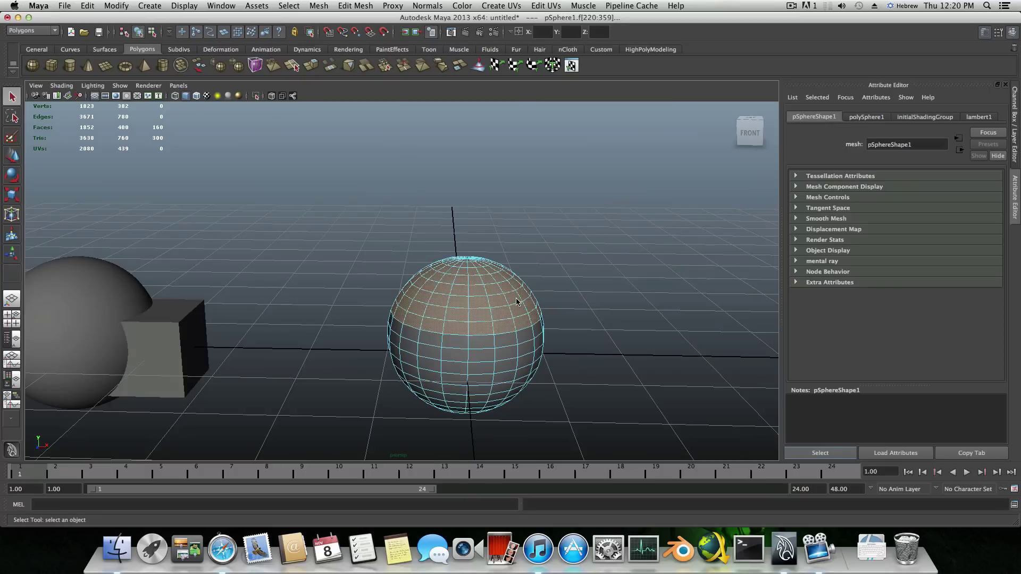
left_click_drag(518, 301, 517, 325, "alt")
middle_click_drag(517, 325, 519, 317, "alt")
left_click_drag(519, 315, 520, 304, "alt")
middle_click_drag(520, 304, 571, 305, "alt")
right_click_drag(571, 306, 494, 310, "alt")
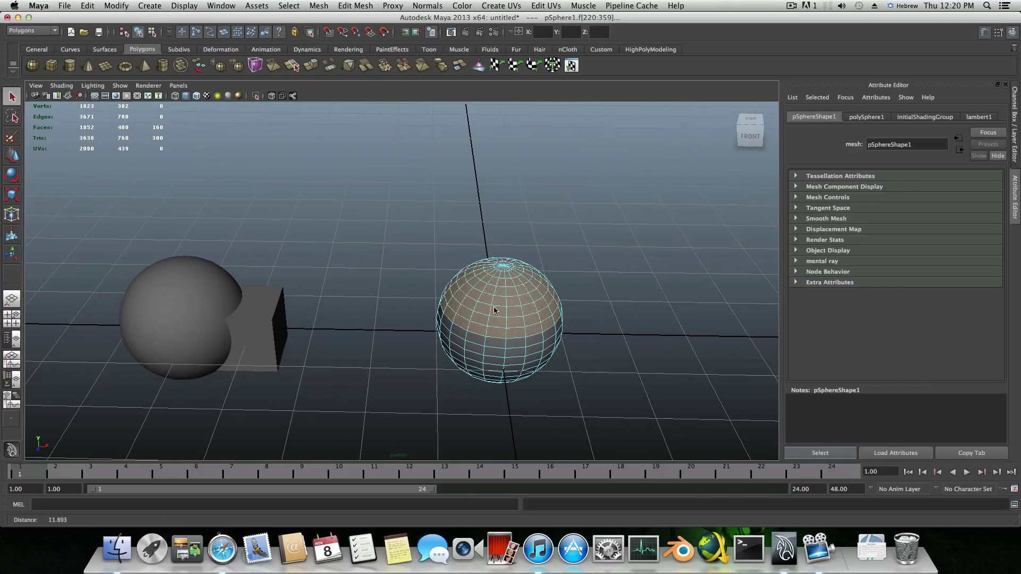
left_click_drag(494, 310, 446, 299, "alt")
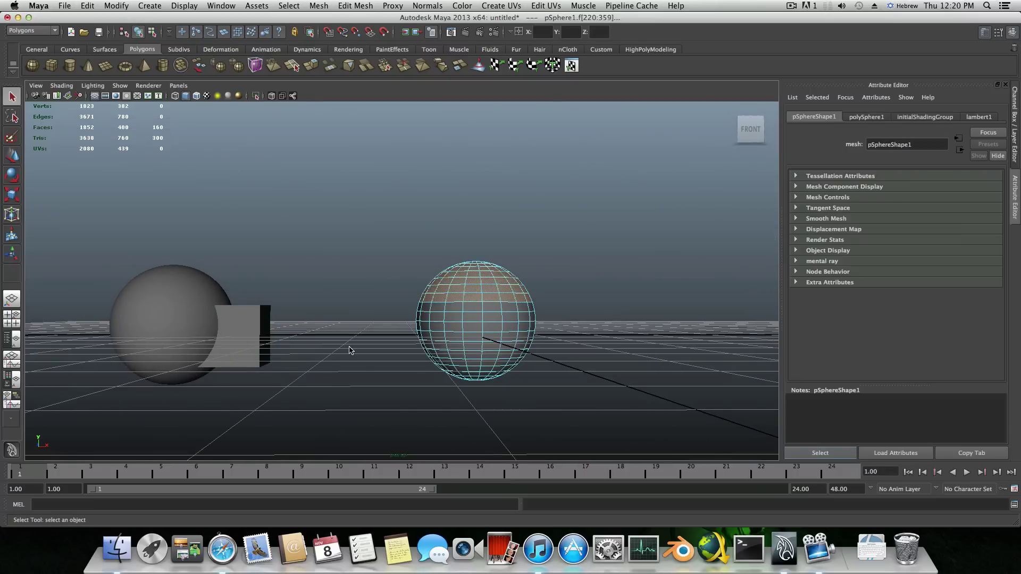
left_click_drag(349, 349, 471, 374, "alt")
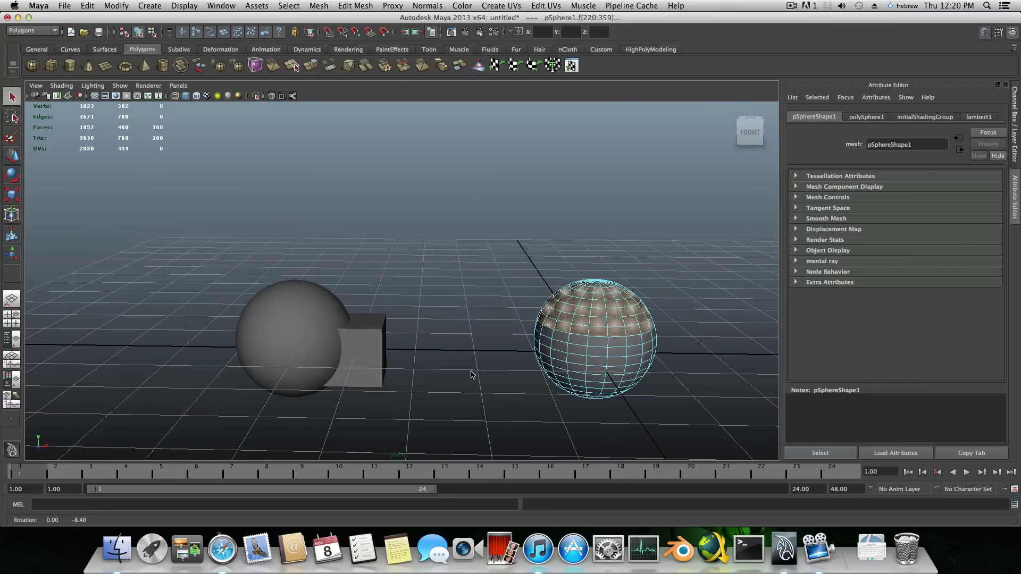
Clear the face selection, return the separate sphere to object mode, and select the combined sphere-and-cube mesh.
left_click(507, 317)
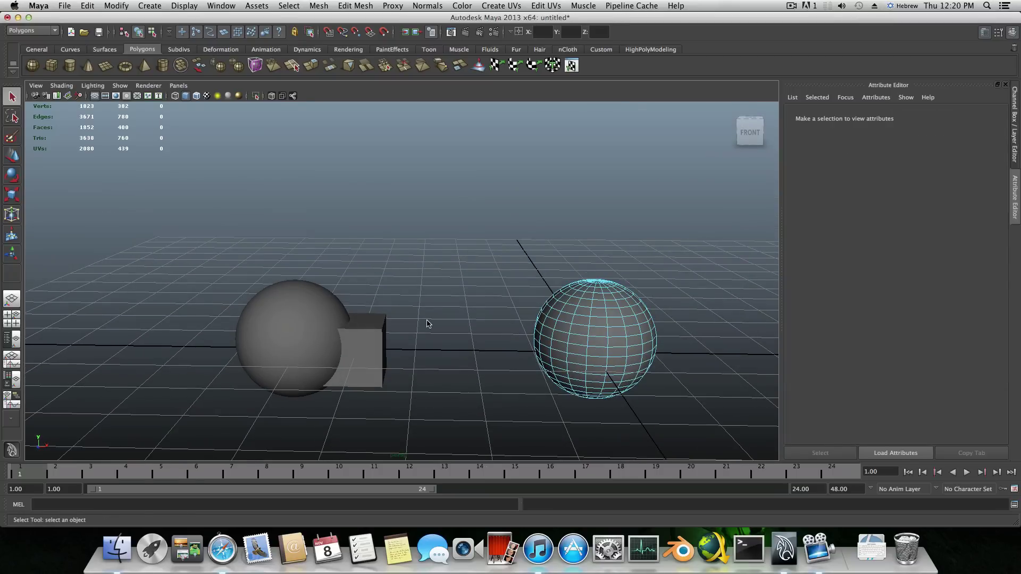
left_click(657, 330)
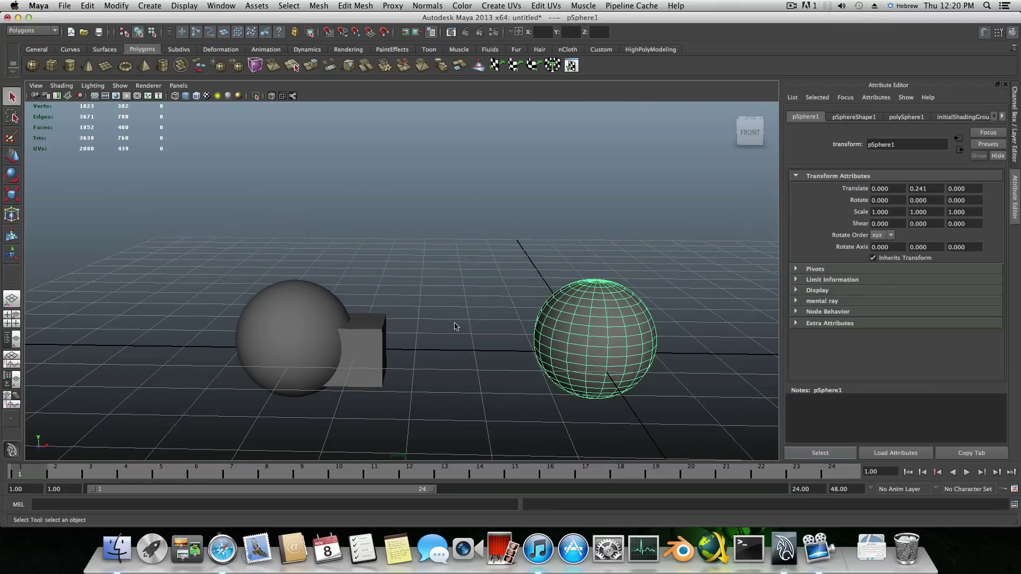
left_click_drag(449, 336, 490, 341, "alt")
left_click(364, 319)
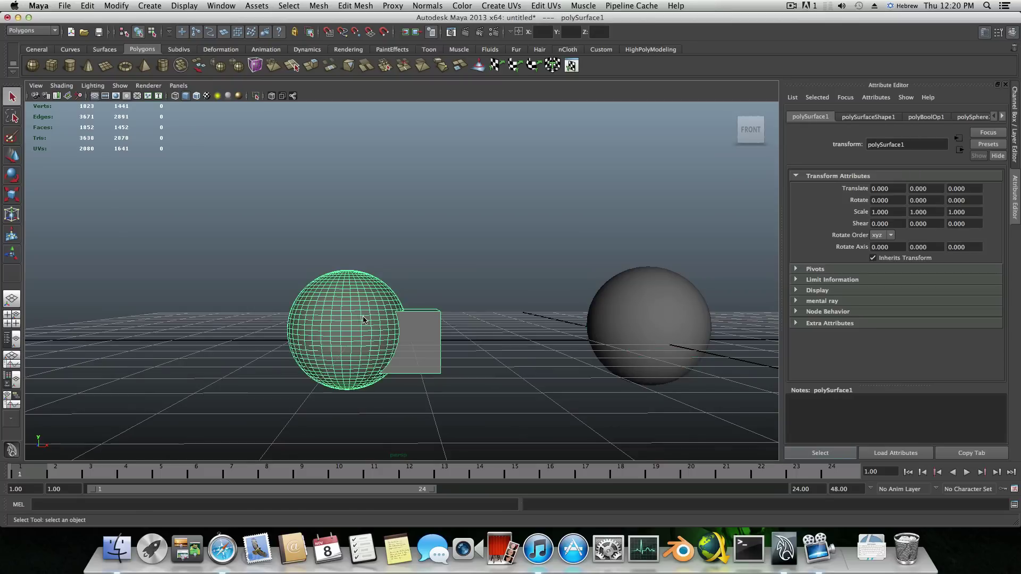
Switch the combined sphere-and-cube mesh to face mode and select all faces of its cube part.
left_click_drag(402, 327, 420, 346, "alt")
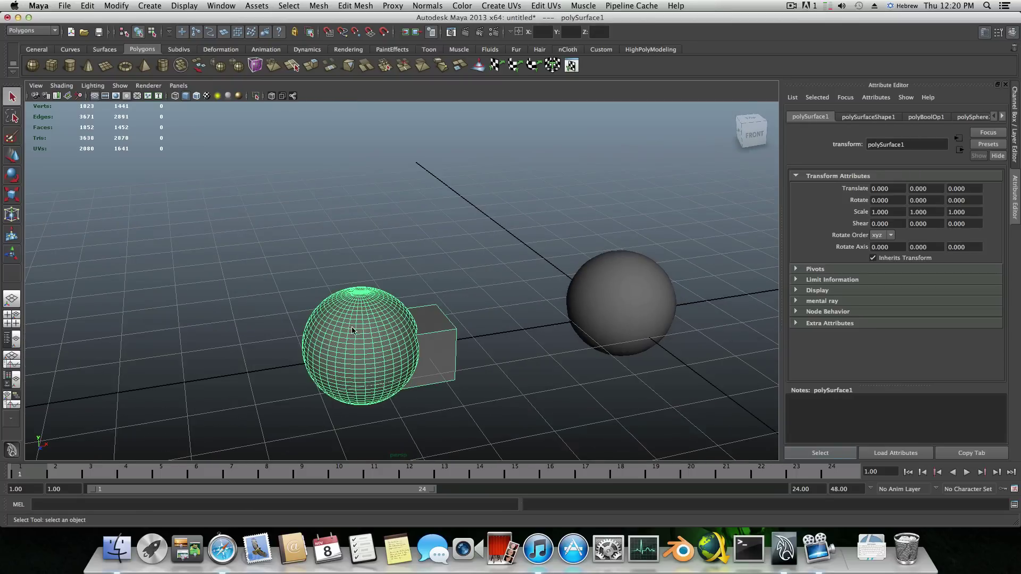
left_click_drag(351, 330, 374, 349, "alt")
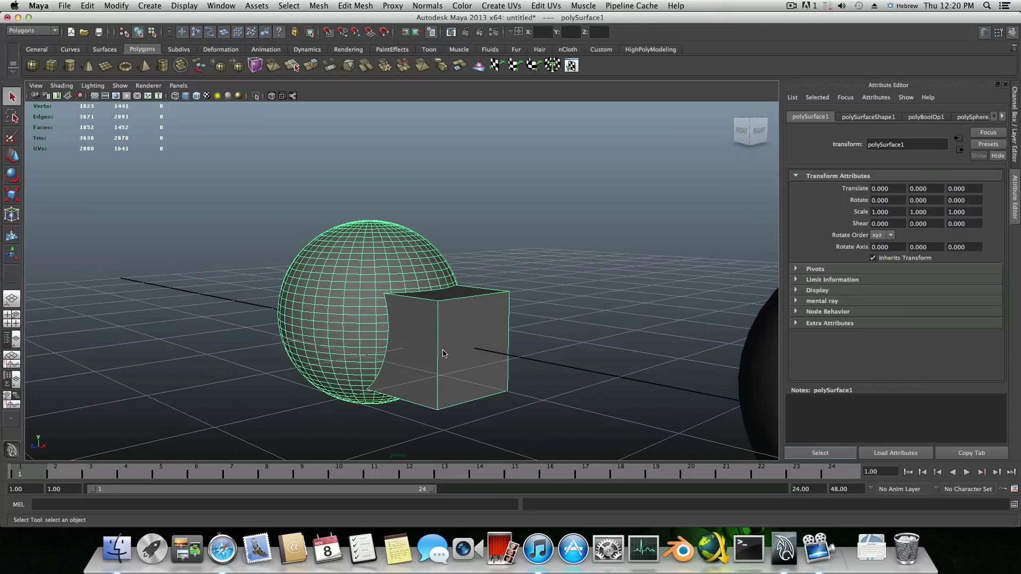
left_click_drag(444, 354, 451, 377, "alt")
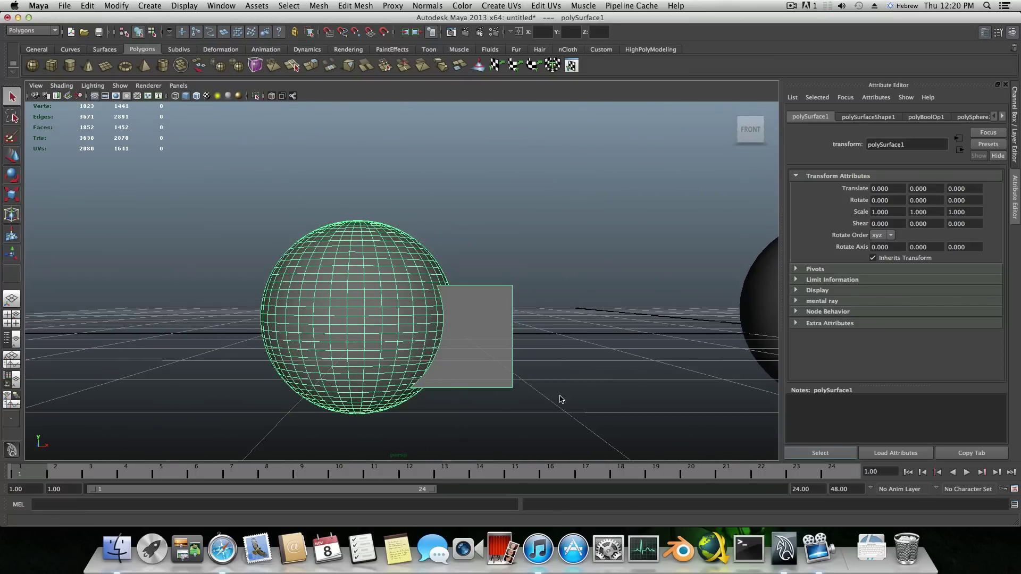
right_click_drag(560, 398, 453, 360, "alt")
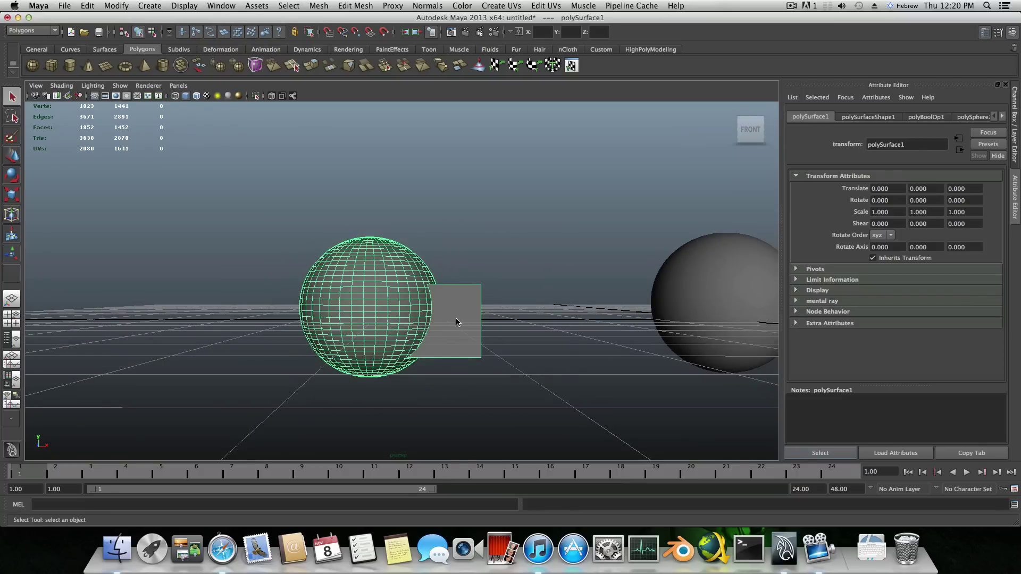
right_click_drag(456, 320, 458, 346)
left_click_drag(453, 232, 471, 395)
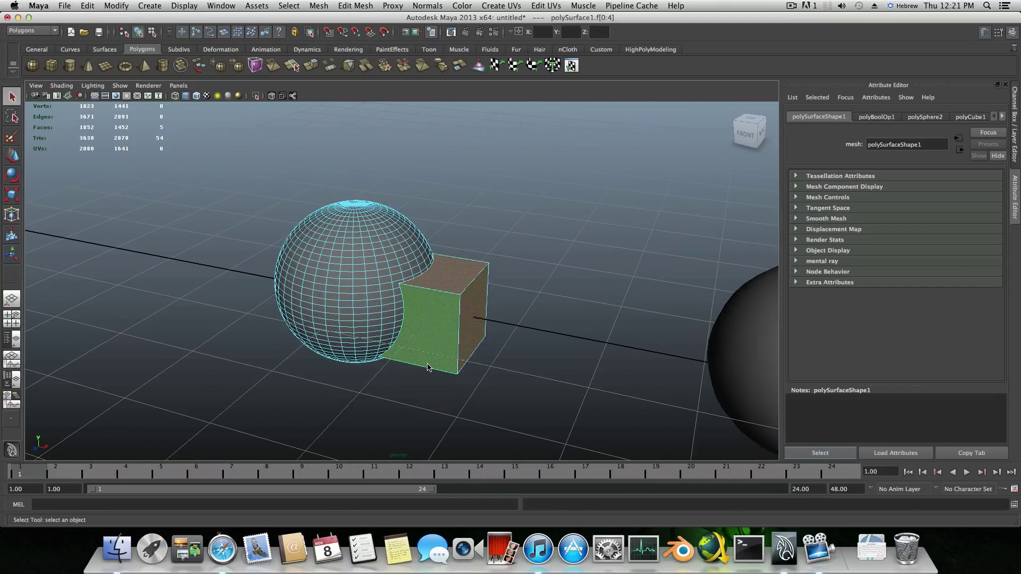
Examine the selected cube faces and their junction with the sphere from the front, above and below.
left_click_drag(427, 365, 451, 352, "alt")
middle_click_drag(453, 365, 485, 392, "alt")
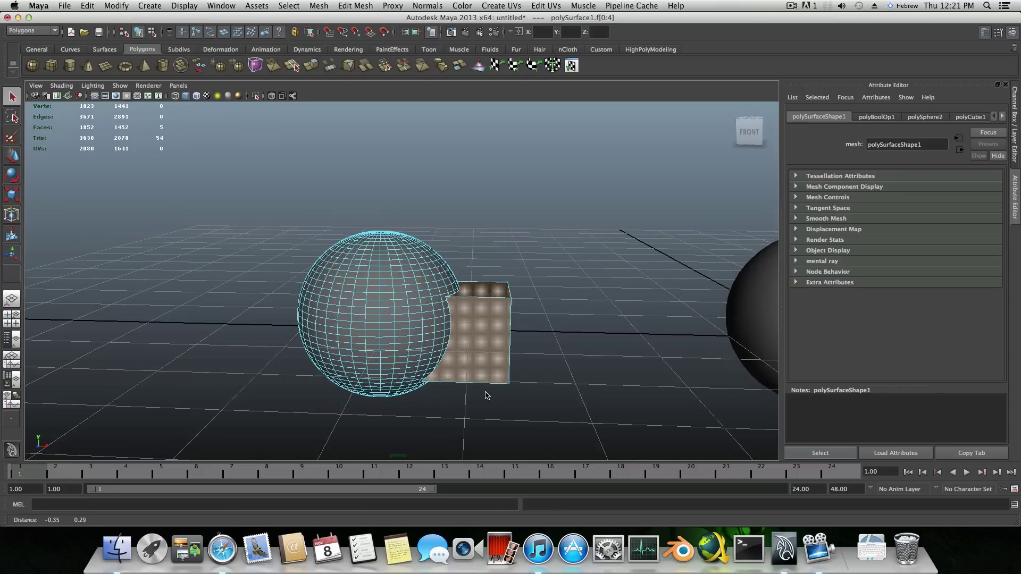
left_click_drag(485, 395, 488, 388, "alt")
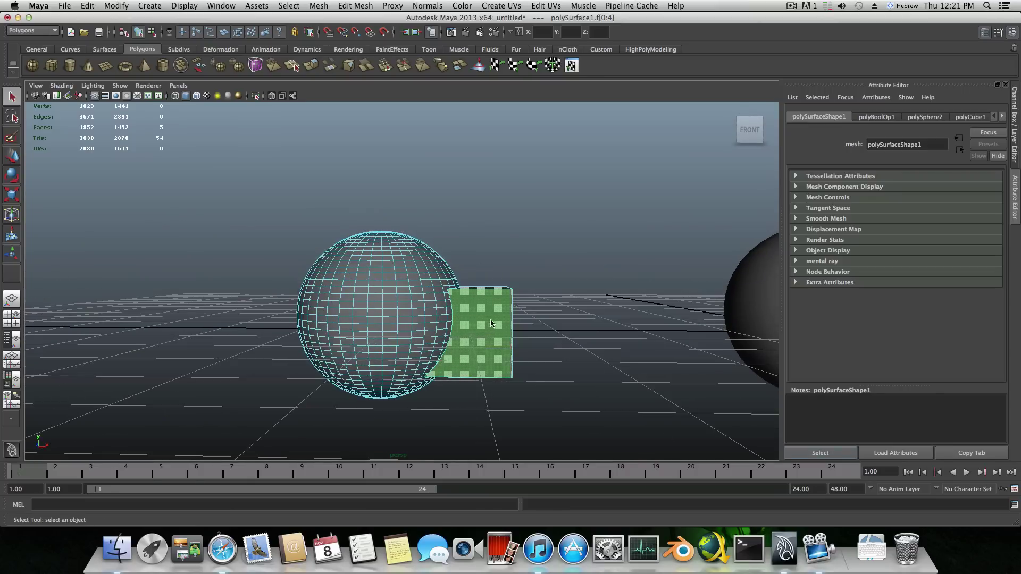
left_click_drag(485, 417, 350, 273, "alt")
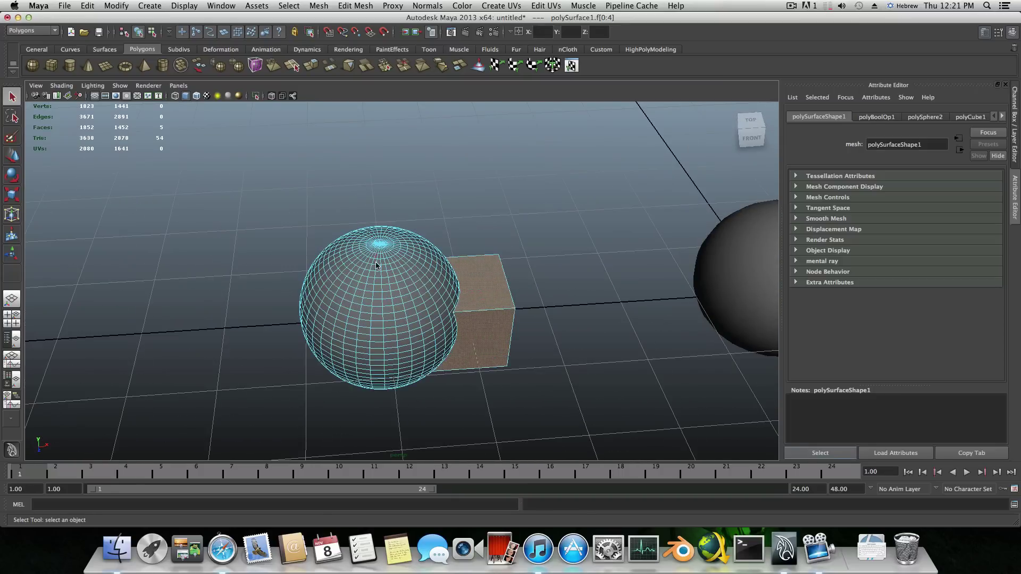
left_click_drag(365, 358, 359, 314, "alt")
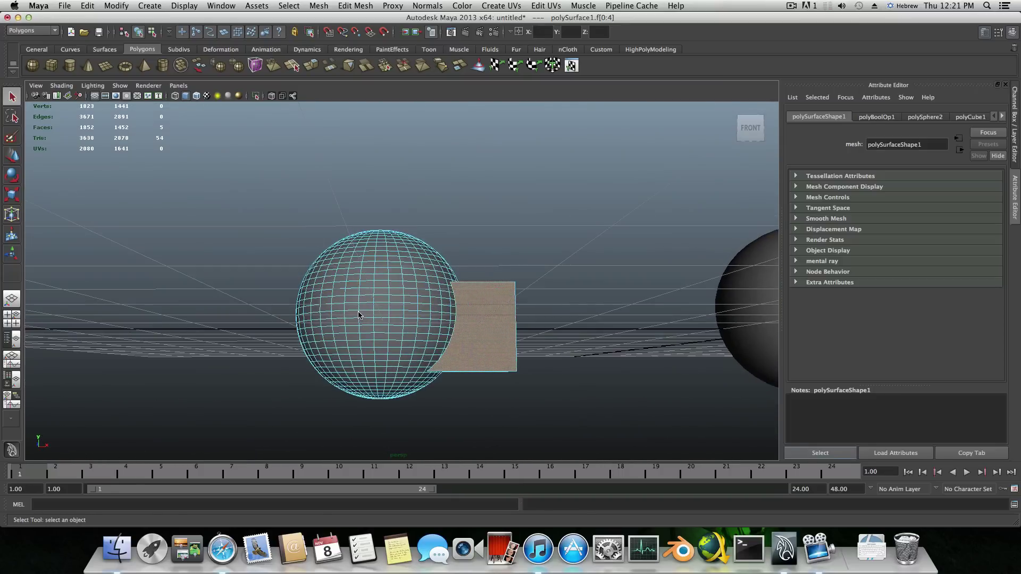
left_click_drag(452, 376, 411, 361, "alt")
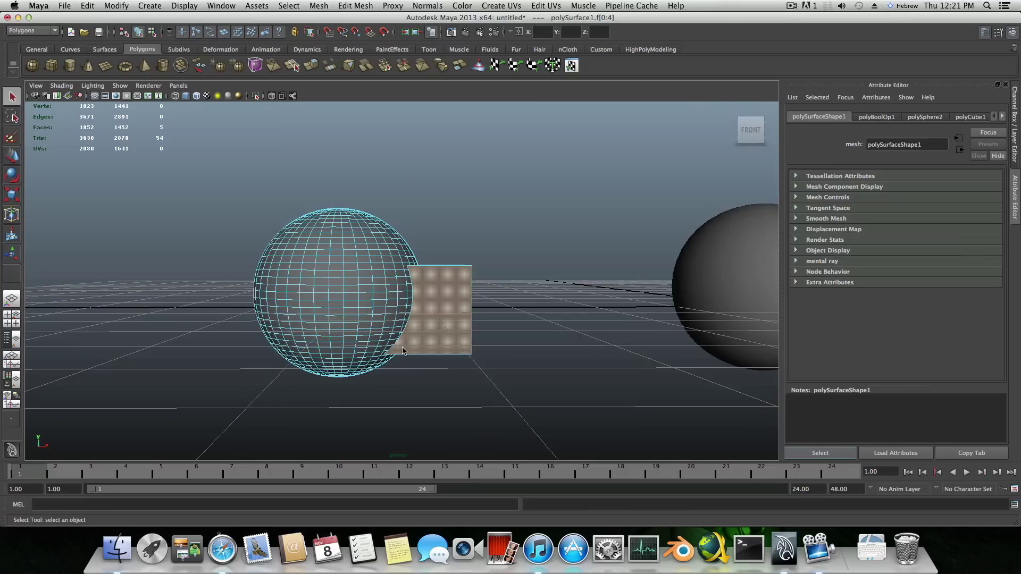
middle_click_drag(403, 348, 353, 349, "alt")
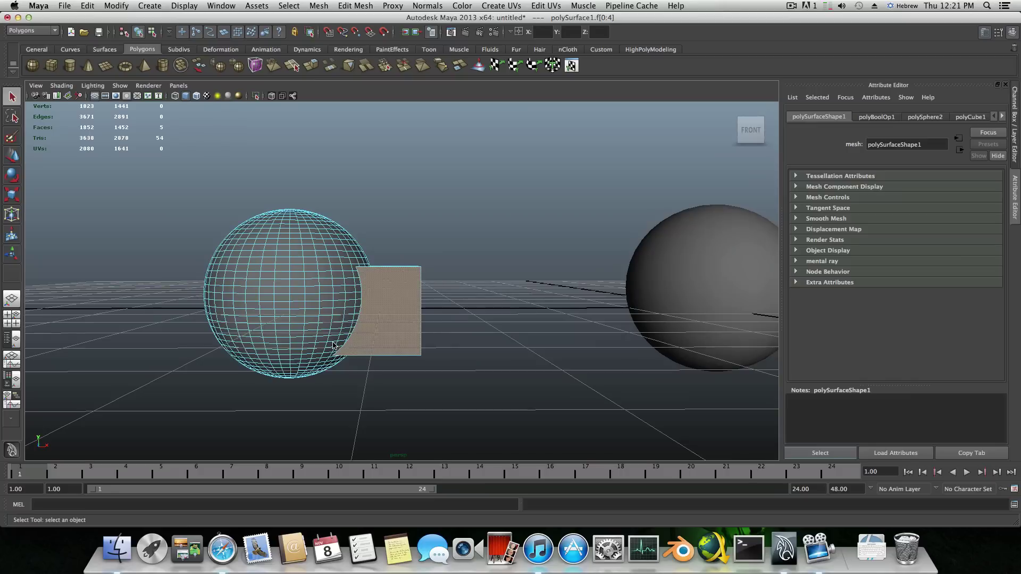
left_click_drag(333, 342, 334, 340, "alt")
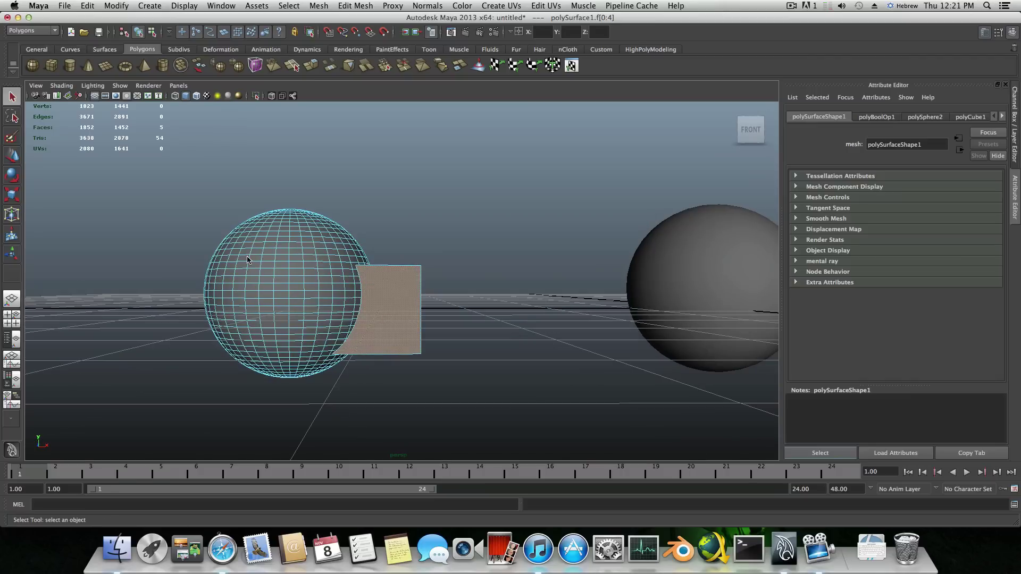
Clear the face selection and reselect all five faces of the cube part by picking and adding them individually.
left_click(464, 298)
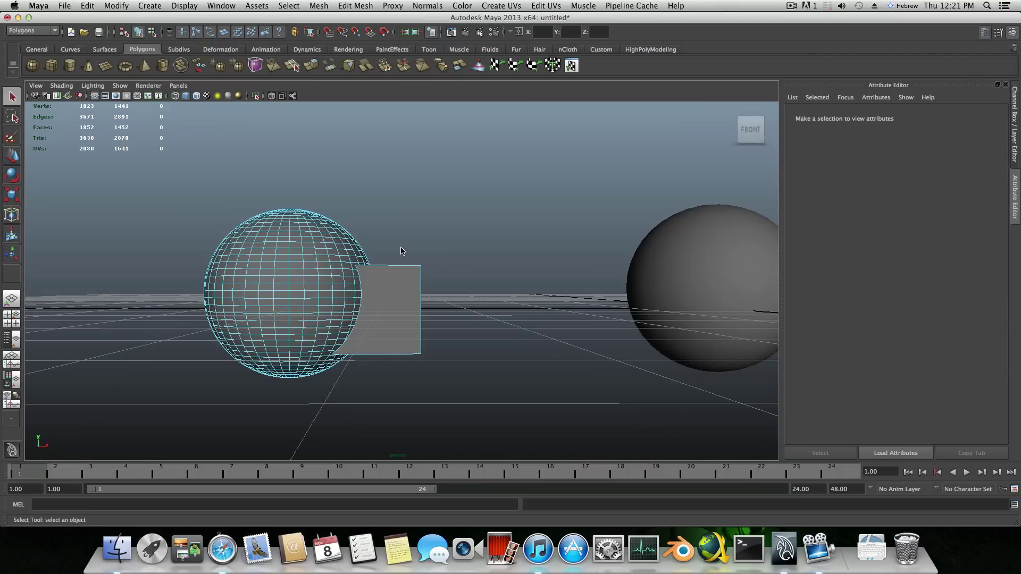
mouse_move(401, 294)
left_mouse_down("alt")
mouse_move(395, 317)
mouse_move(361, 305)
mouse_move(406, 315)
mouse_move(399, 307)
mouse_move(408, 303)
left_mouse_up("alt")
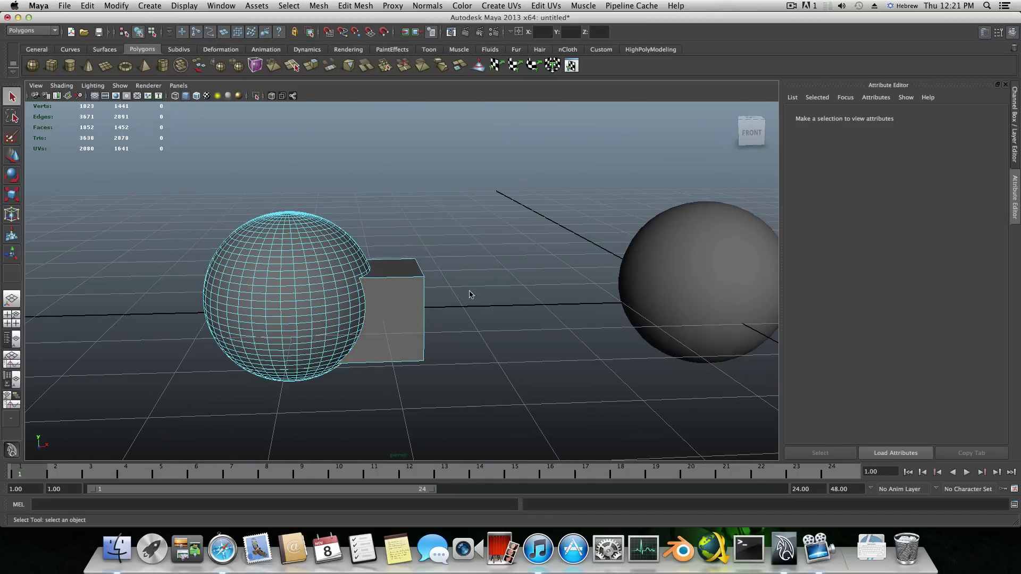
left_click_drag(490, 328, 425, 324, "alt")
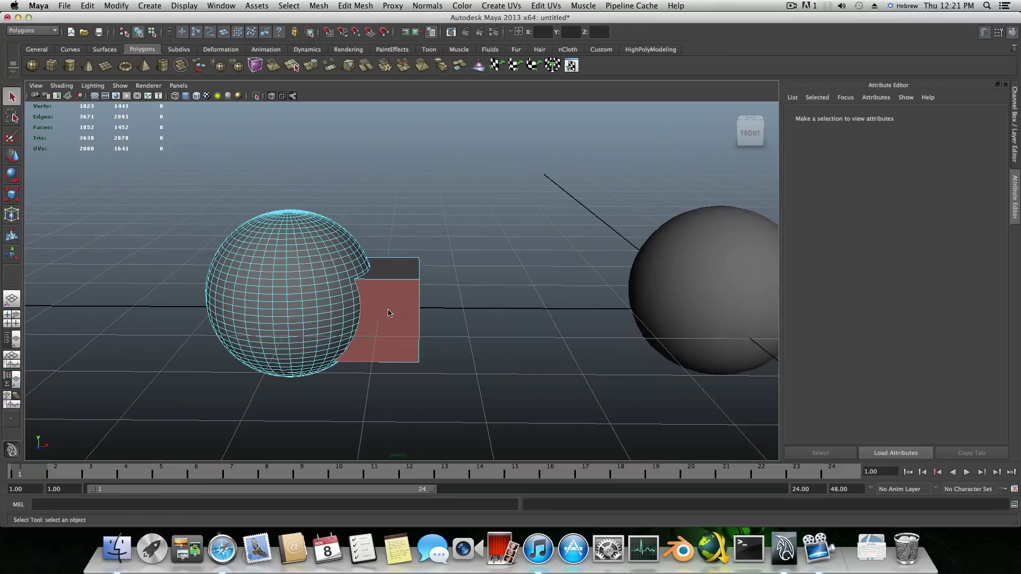
left_click(388, 313)
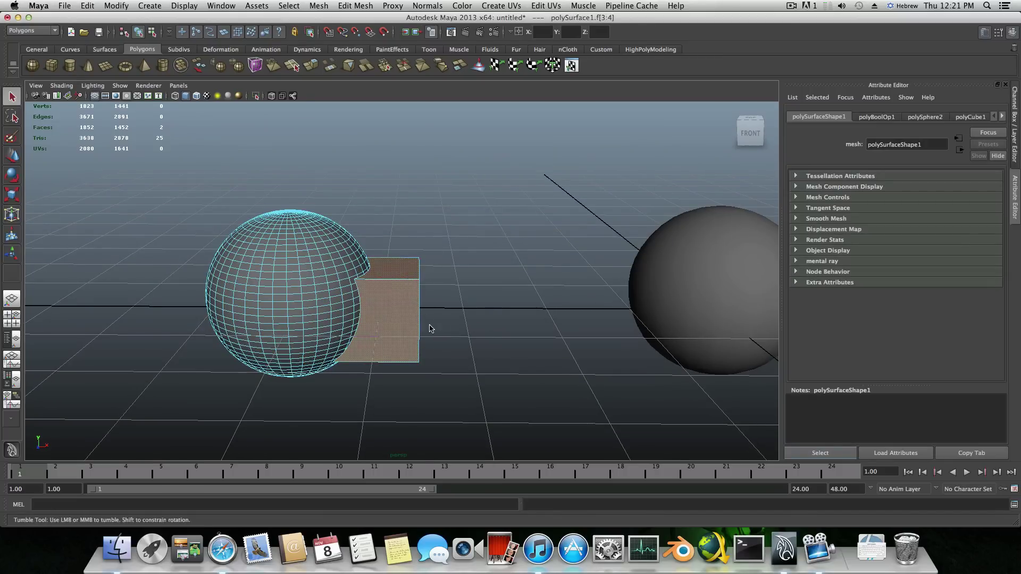
mouse_move(429, 325)
left_mouse_down("alt")
mouse_move(398, 315)
mouse_move(421, 320)
left_mouse_up("alt")
left_click(397, 315, "shift")
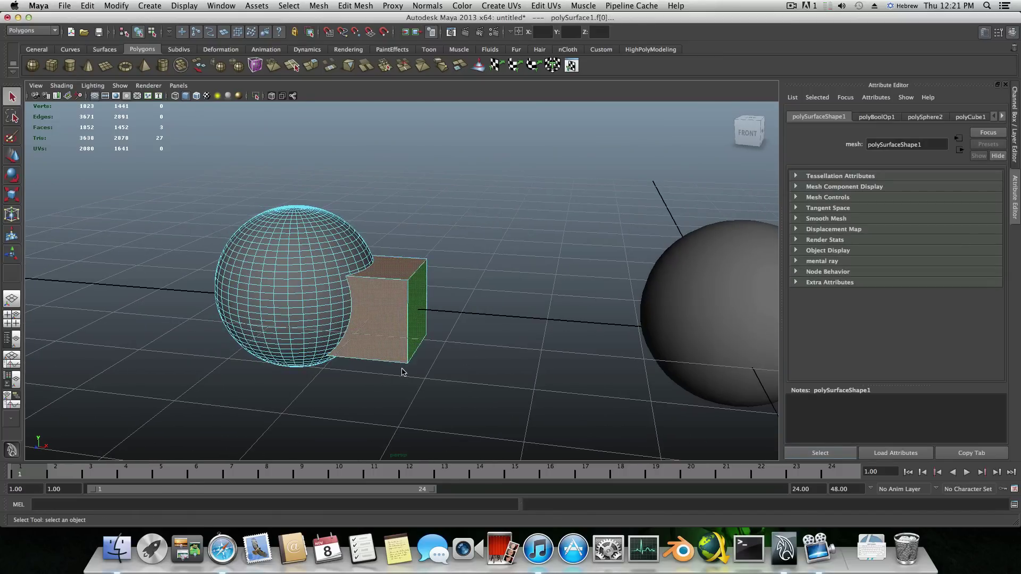
left_click_drag(402, 372, 629, 383, "alt")
left_click(400, 340, "shift")
left_click(427, 315, "shift")
left_click_drag(427, 315, 413, 284, "alt")
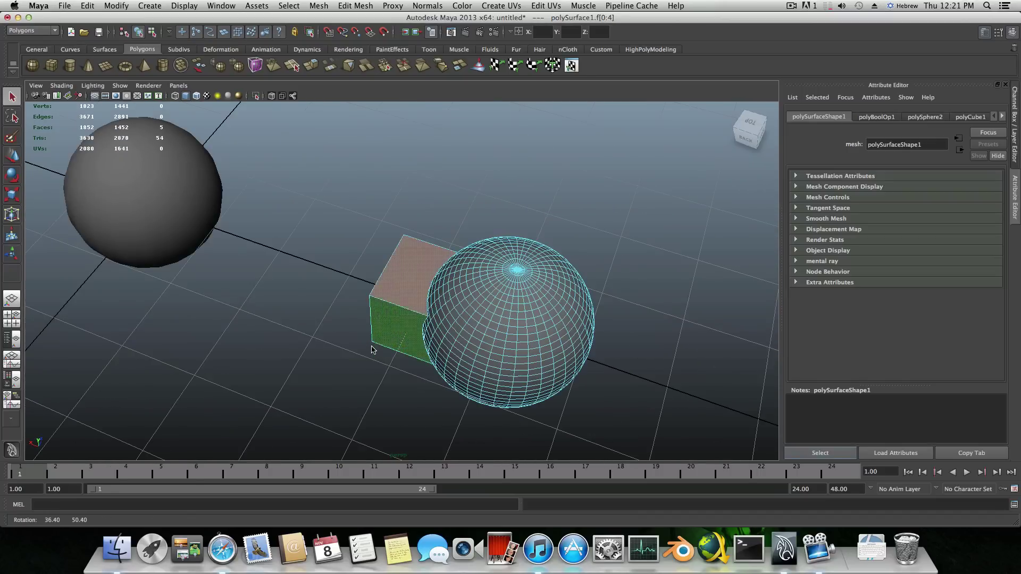
left_click_drag(452, 339, 436, 271, "alt")
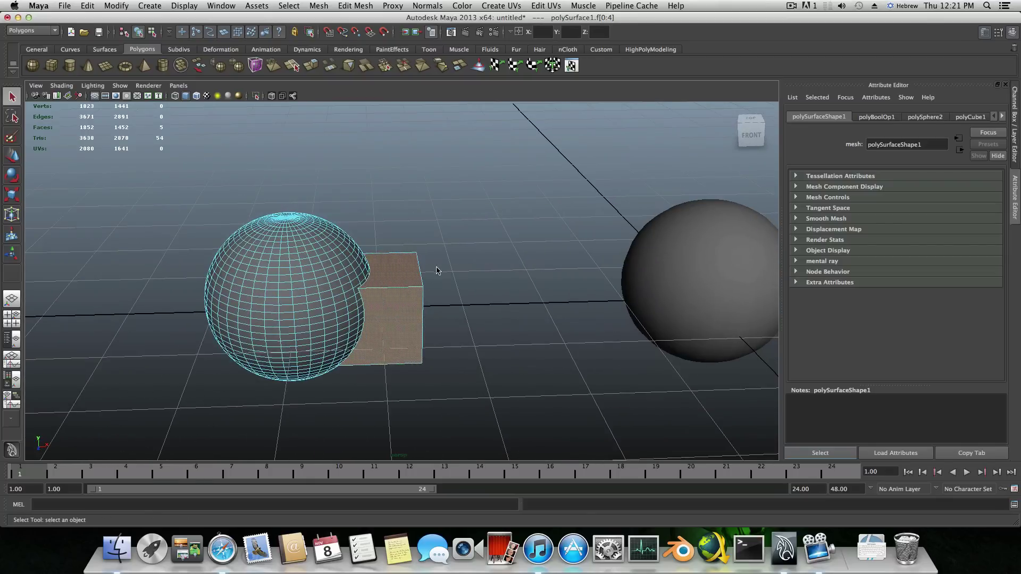
Deselect the cube faces and select a horizontal face loop on the upper half of the sphere part.
left_click(493, 311)
left_click_drag(493, 311, 557, 328, "alt")
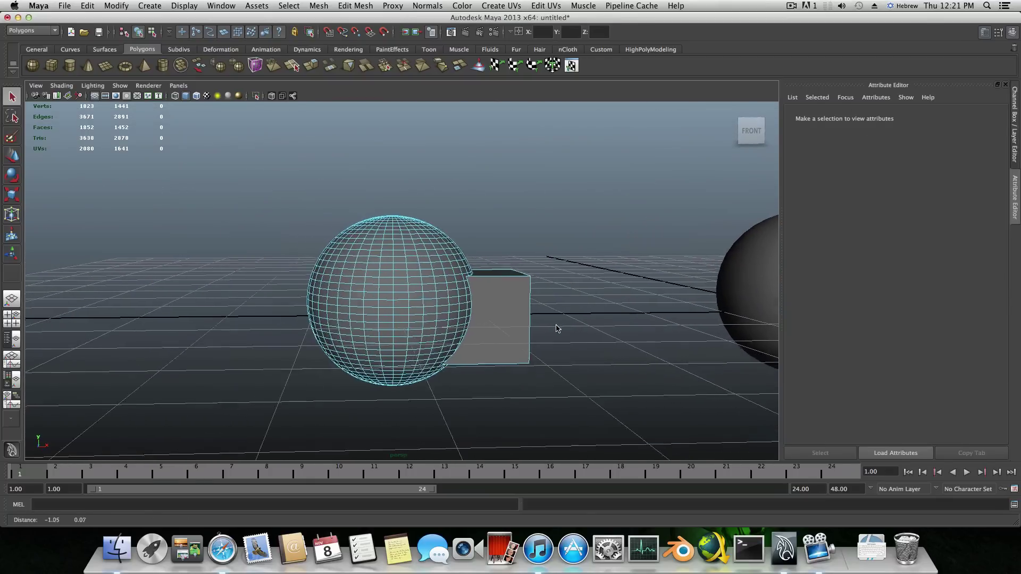
right_click_drag(394, 314, 582, 340, "alt")
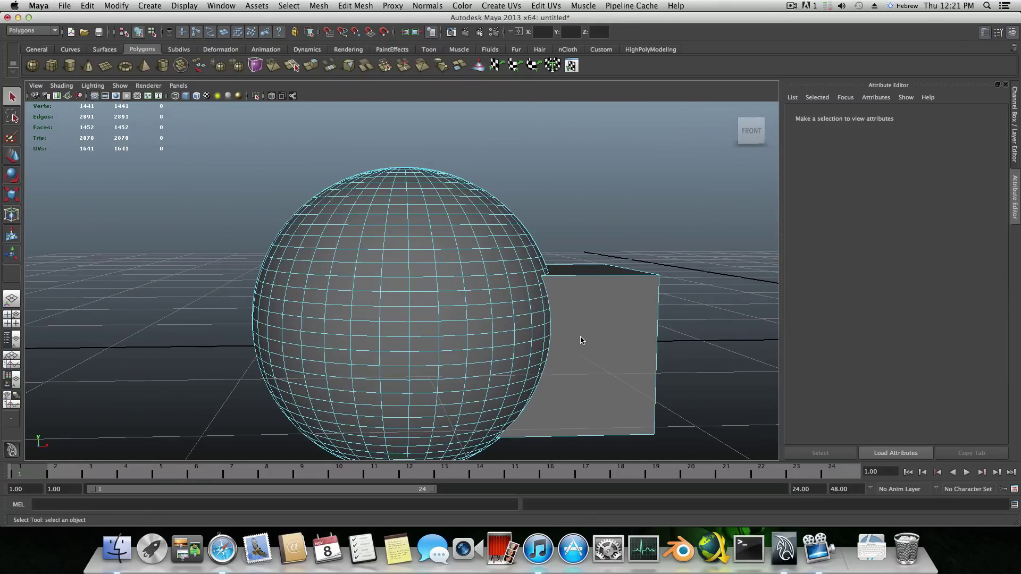
double_click(351, 256)
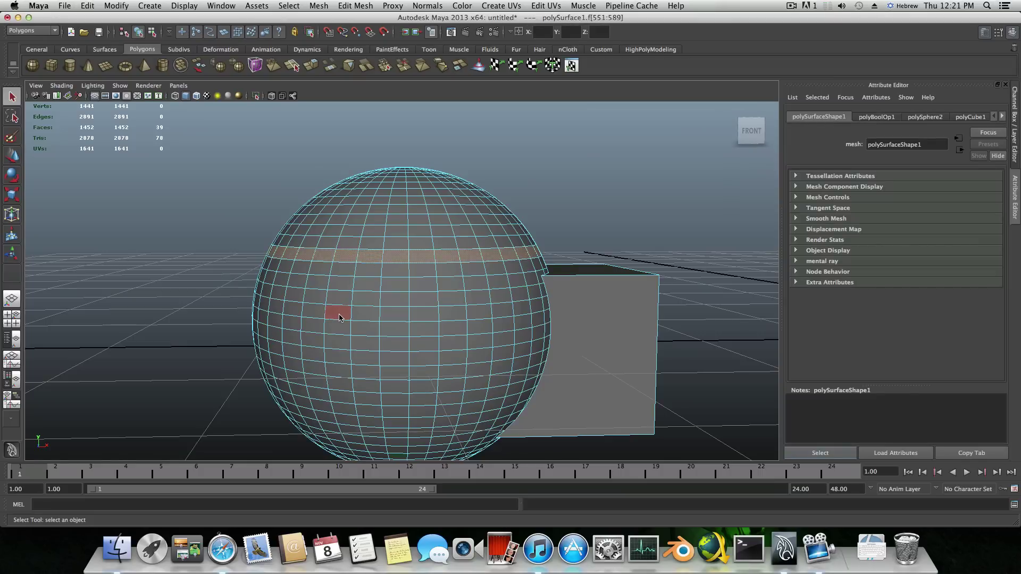
Starting from a single sphere face, select the horizontal loop through its side neighbour, and the vertical loop through the face below.
left_click(341, 260)
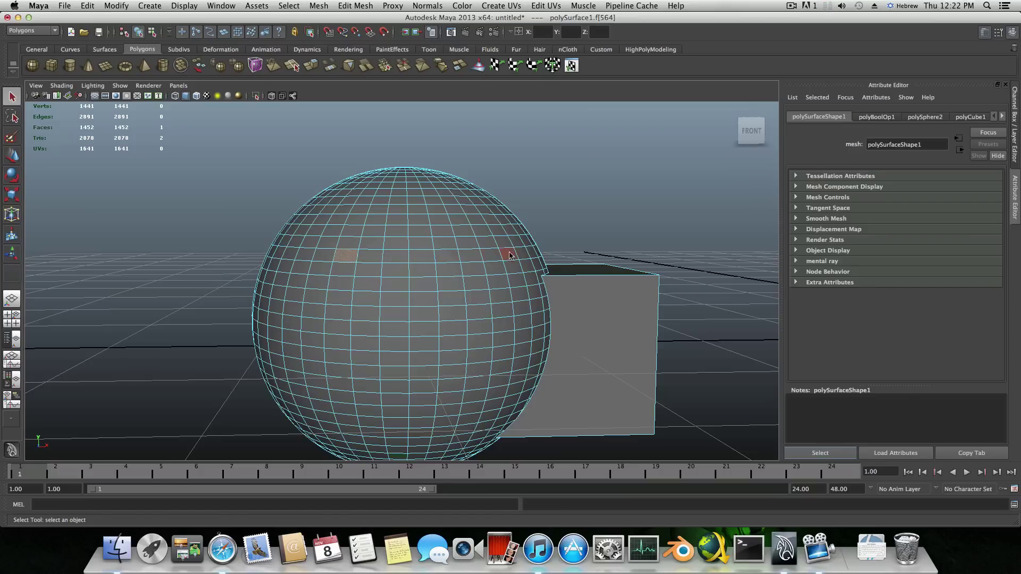
double_click(372, 258, "shift")
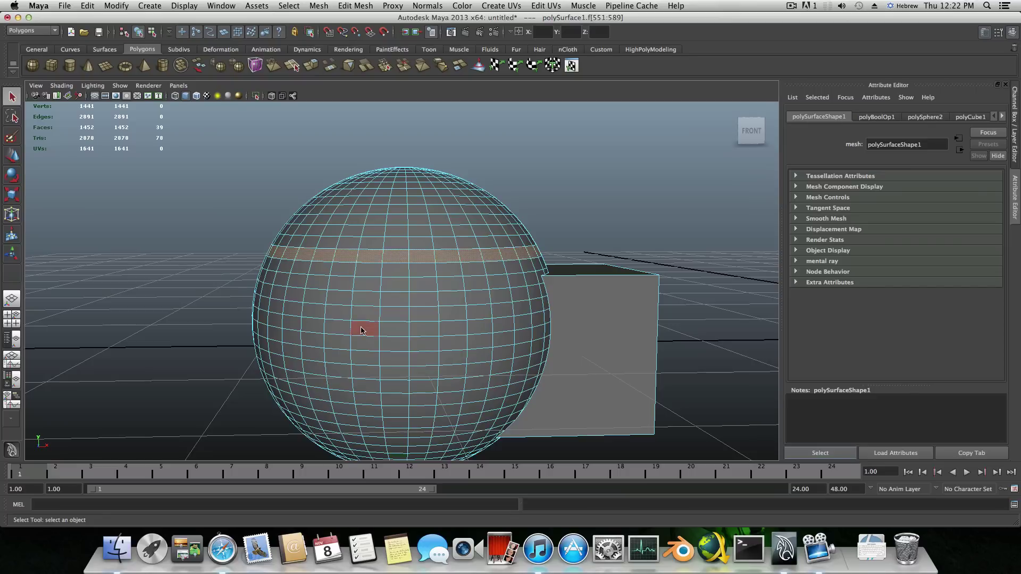
mouse_move(334, 329)
left_mouse_down("alt")
mouse_move(532, 322)
mouse_move(399, 335)
mouse_move(326, 328)
left_mouse_up("alt")
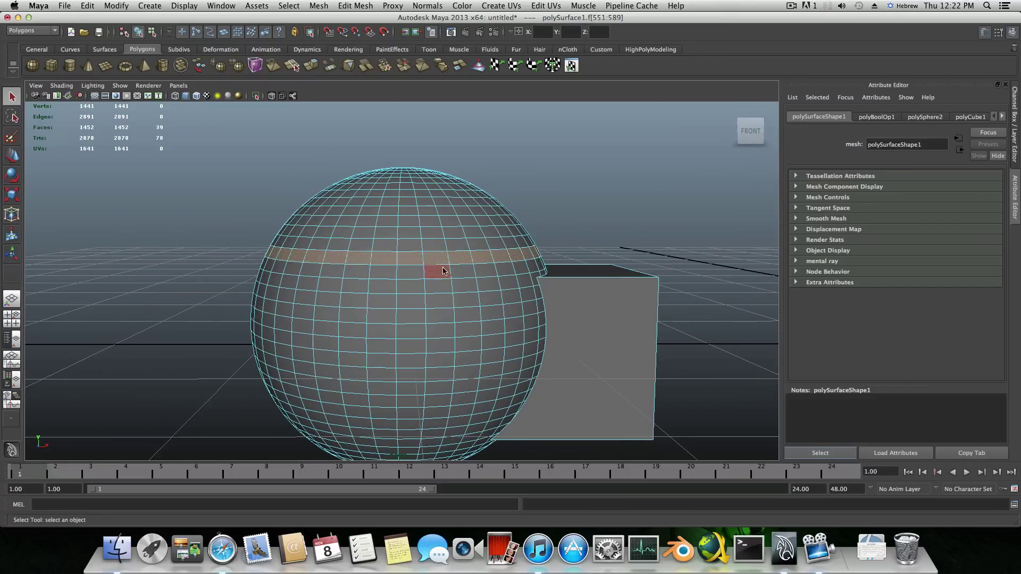
left_click_drag(418, 292, 386, 262, "alt")
left_click(377, 258)
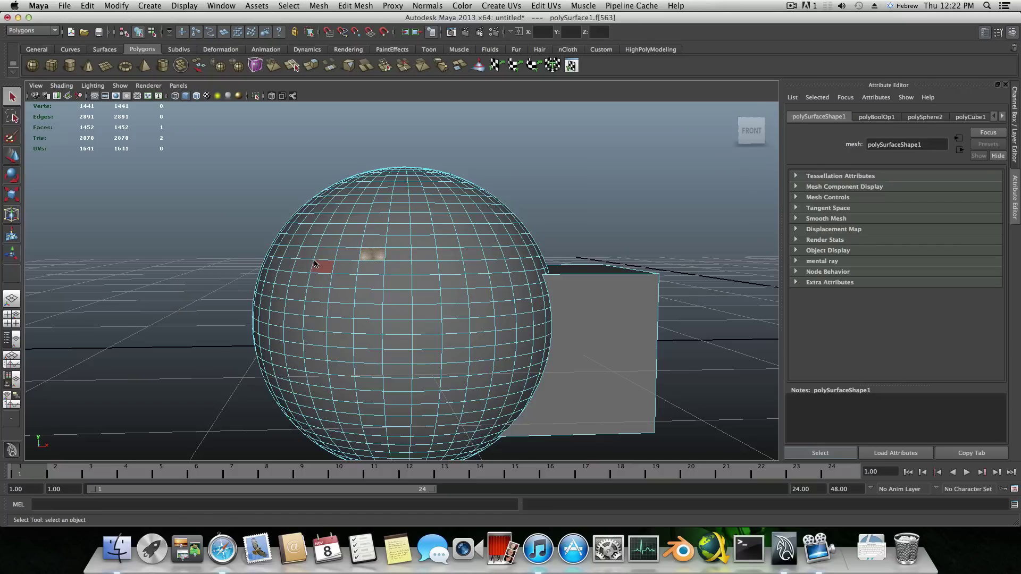
double_click(370, 273, "shift")
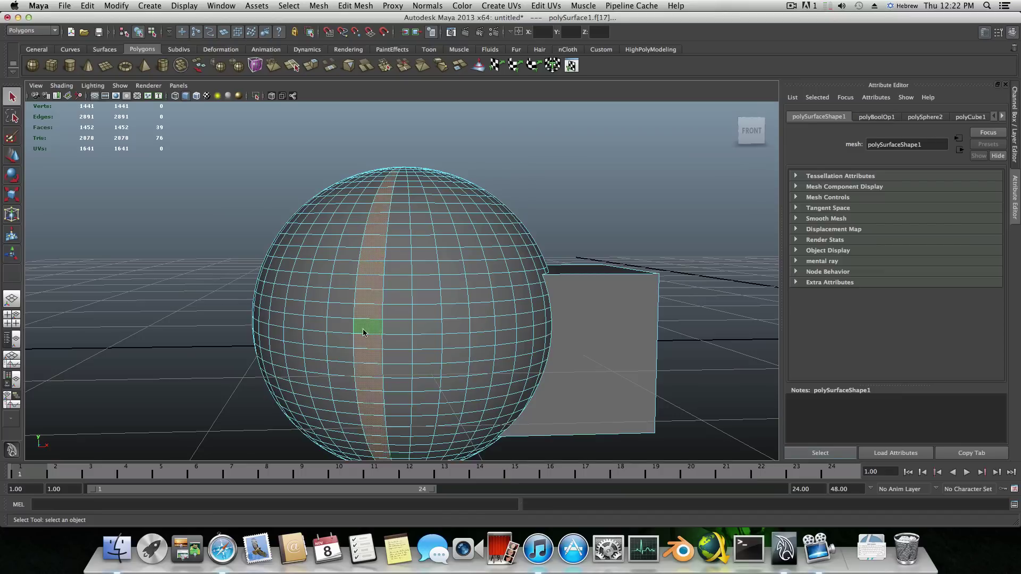
Replace the selection with a horizontal face loop on the sphere and add a vertical face loop crossing it.
double_click(366, 267)
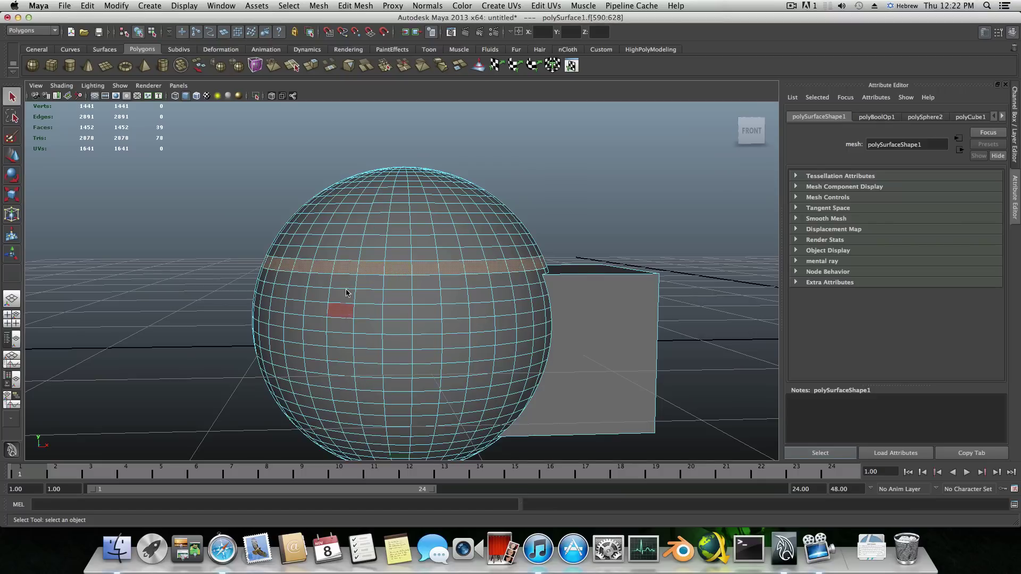
double_click(373, 281, "shift")
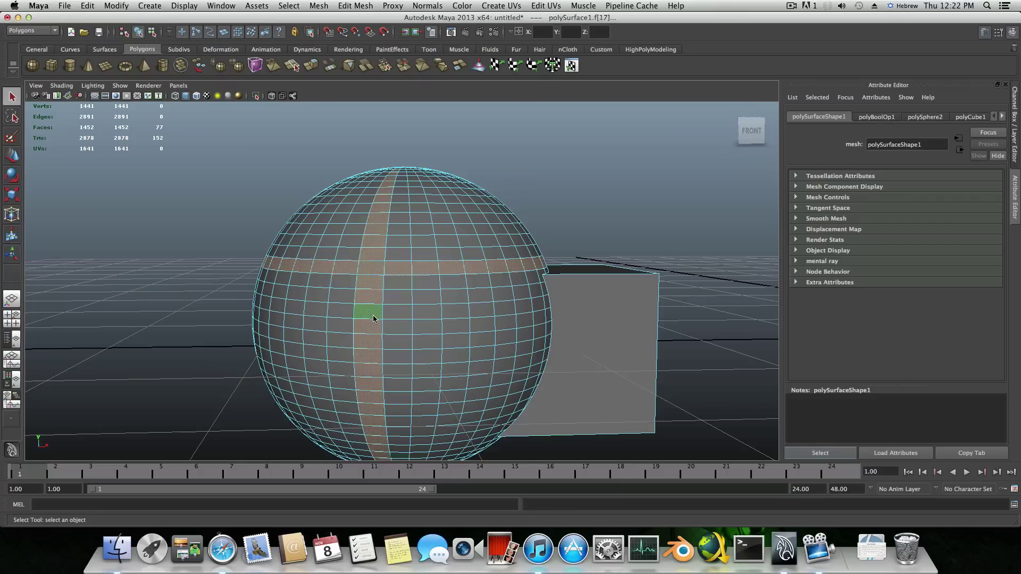
left_click(397, 255)
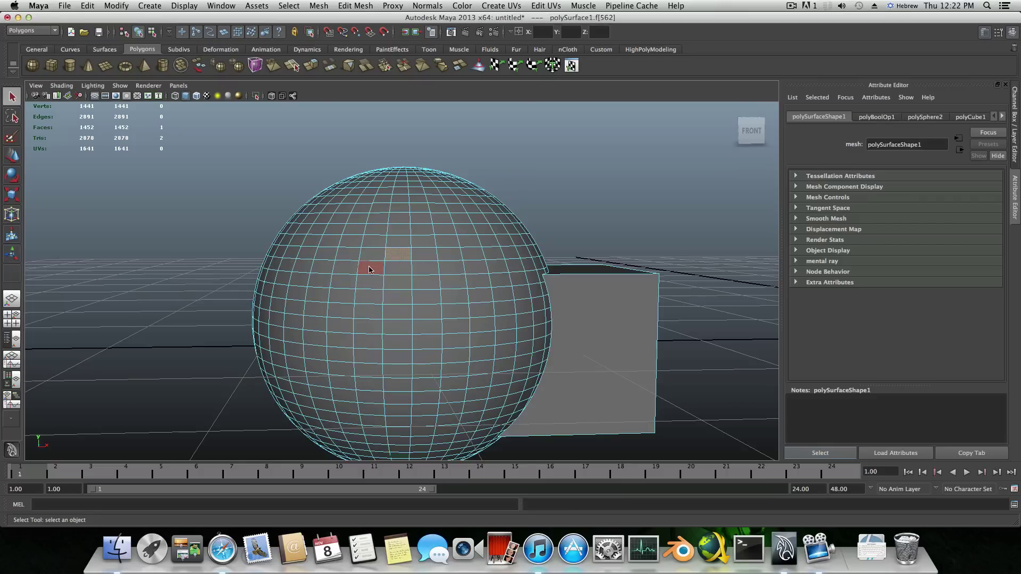
left_click(371, 267, "shift")
double_click(394, 270, "shift")
double_click(397, 269, "ctrl")
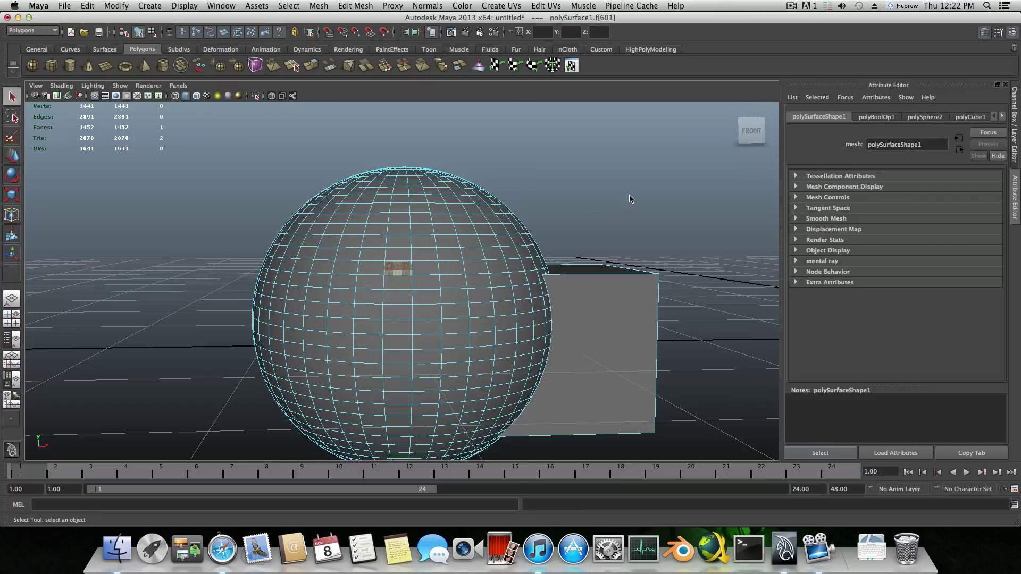
Select a horizontal face loop on the upper sphere and add one face above it plus the adjacent vertical loop.
double_click(353, 272)
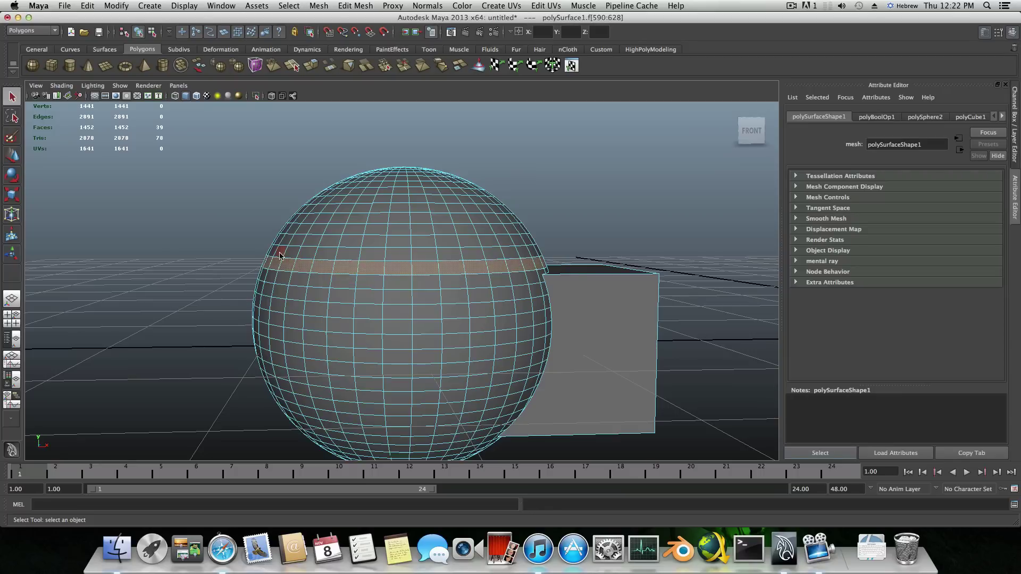
left_click(374, 257, "shift")
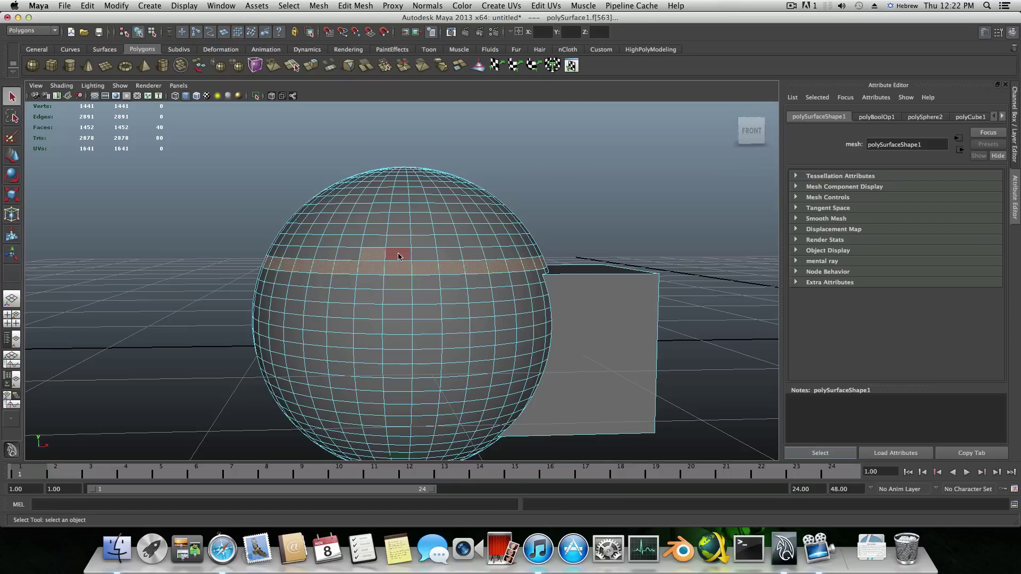
double_click(399, 256, "shift")
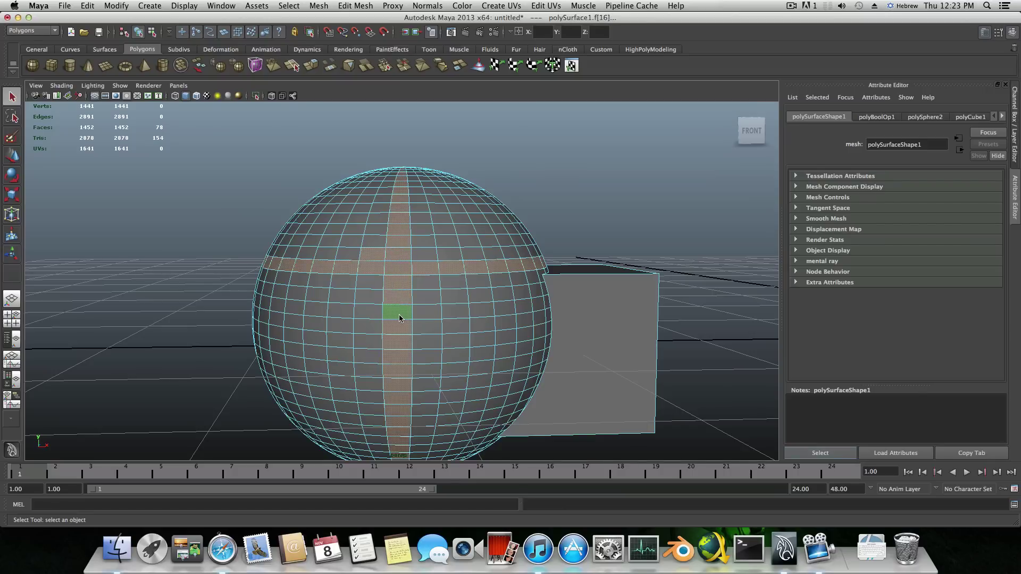
Remove the vertical face loop from the selection, including its faces above and within the horizontal loop.
double_click(406, 279, "ctrl")
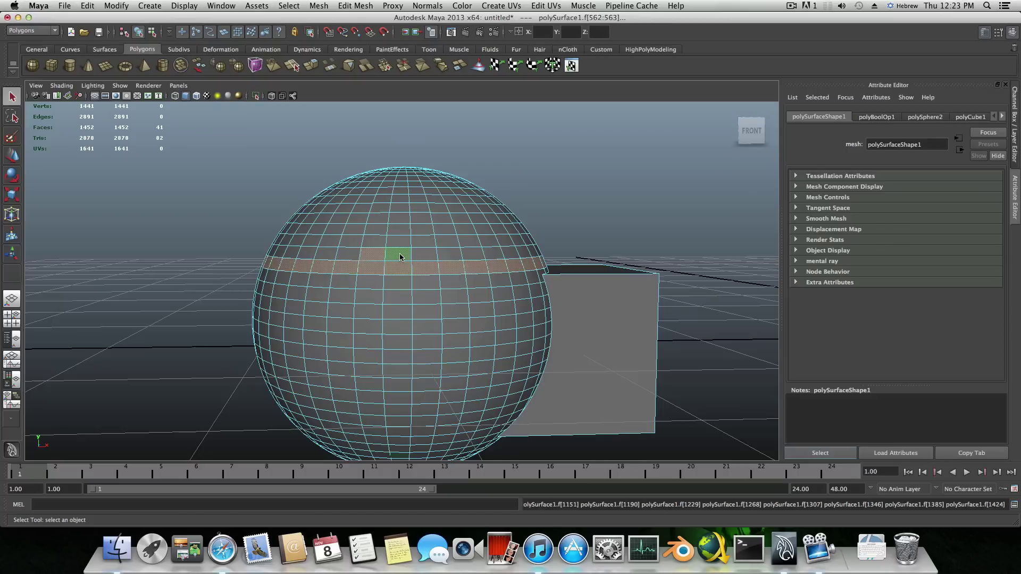
left_click(400, 257, "ctrl")
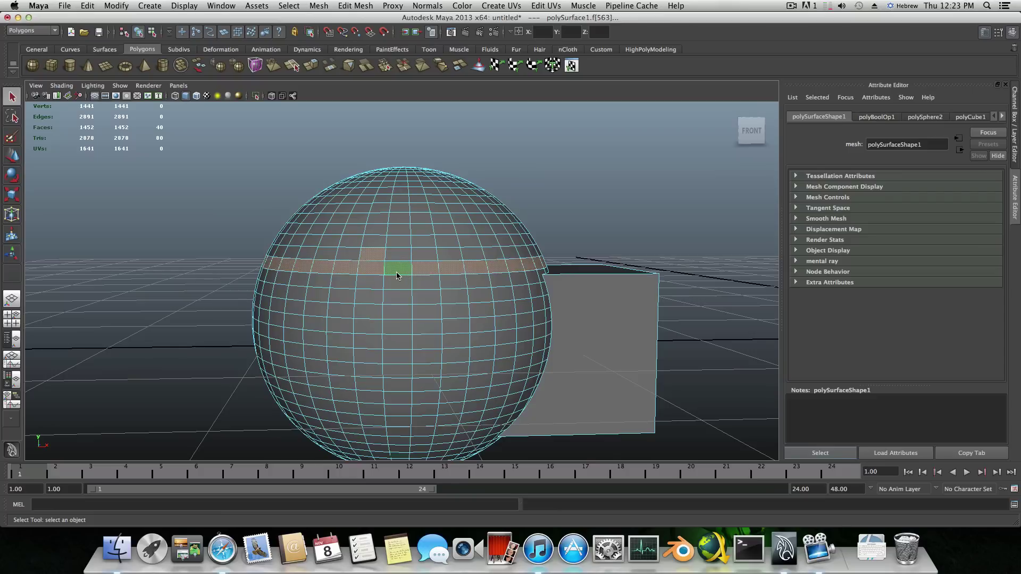
left_click(397, 271, "ctrl")
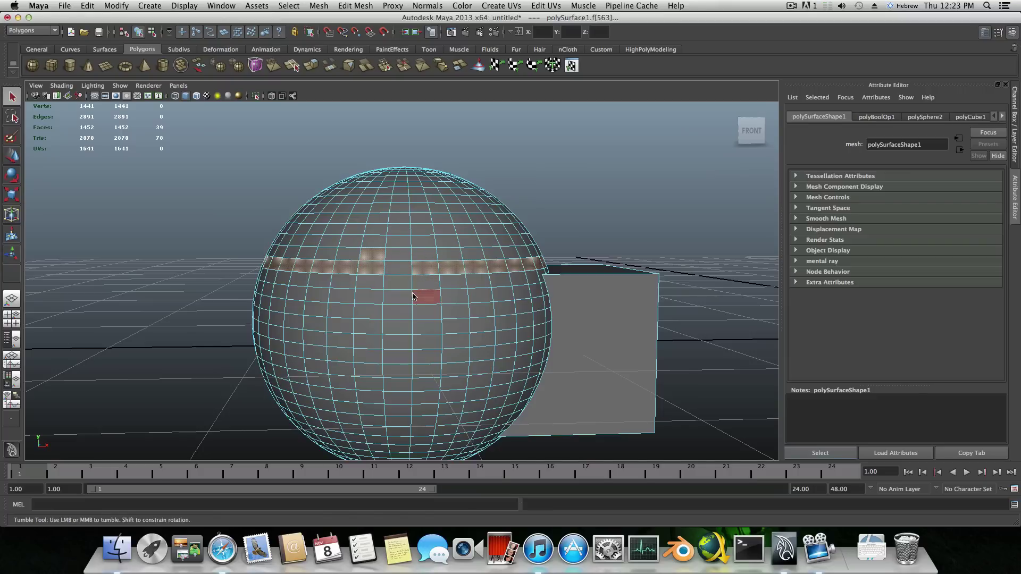
Add the horizontal face loop directly above to the selection and fill in the missing face of the lower loop.
left_click_drag(420, 295, 420, 299, "alt")
middle_click_drag(387, 283, 366, 278, "alt")
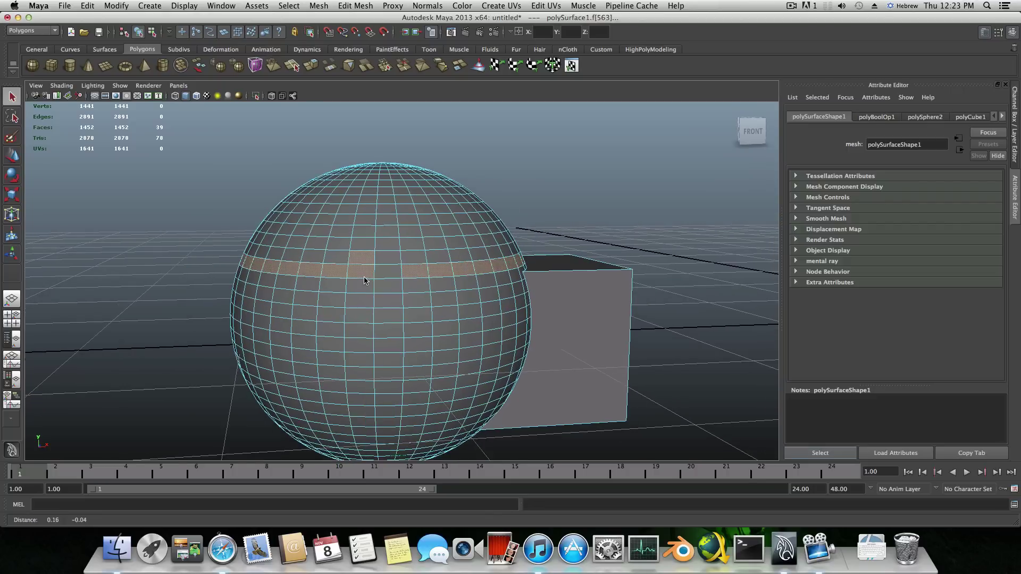
right_click_drag(366, 278, 423, 294, "alt")
left_click_drag(423, 294, 419, 294, "alt")
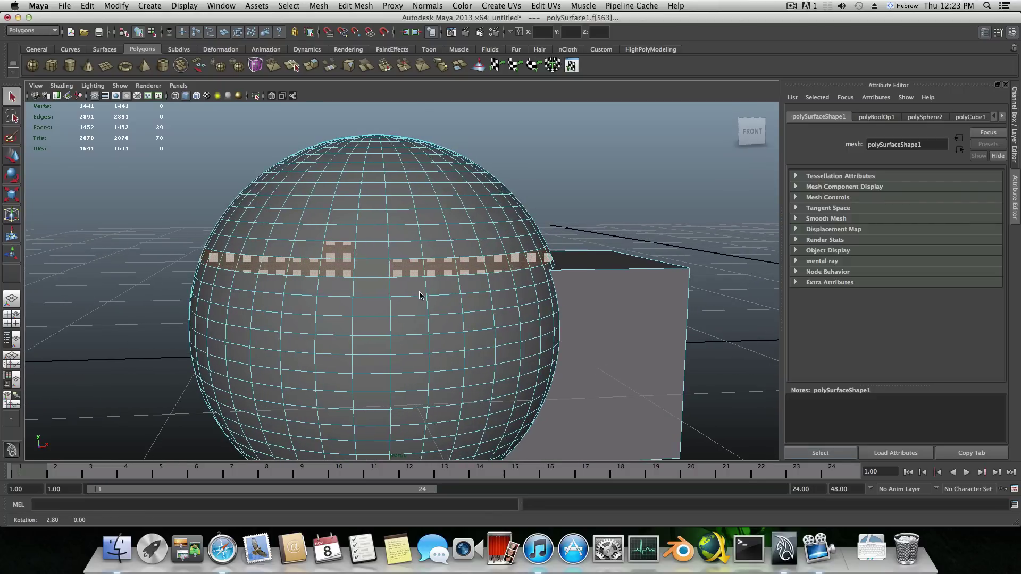
double_click(374, 252, "shift")
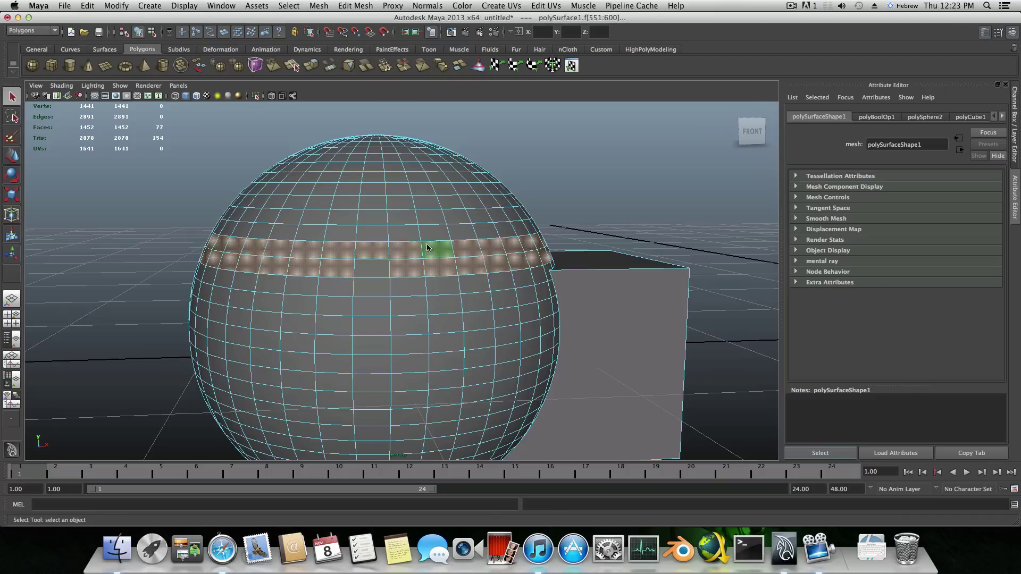
left_click(372, 267, "shift")
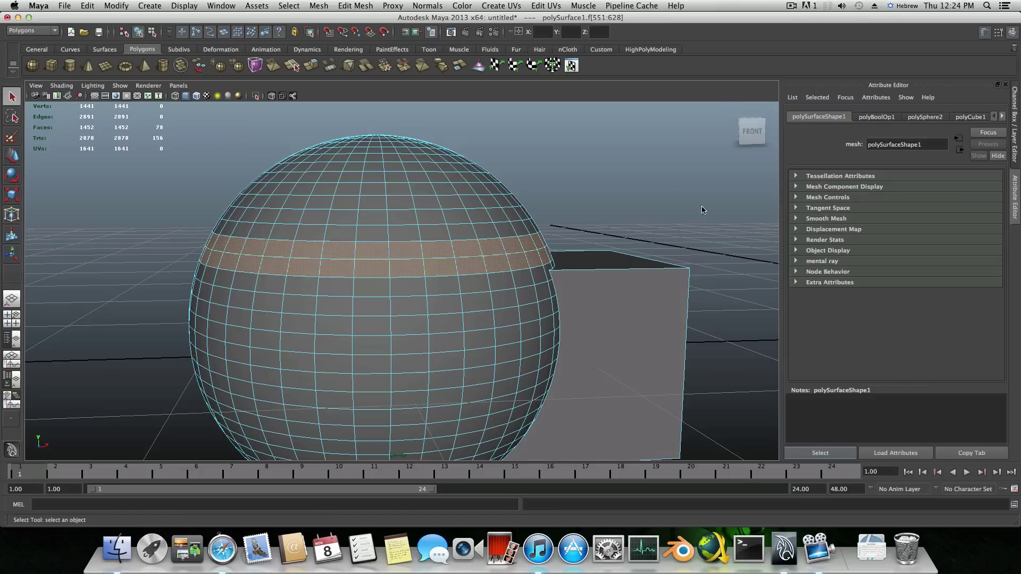
Deselect one face in the upper loop and add a third horizontal face loop above the two selected loops.
left_click(380, 247, "shift")
left_click(348, 230, "shift")
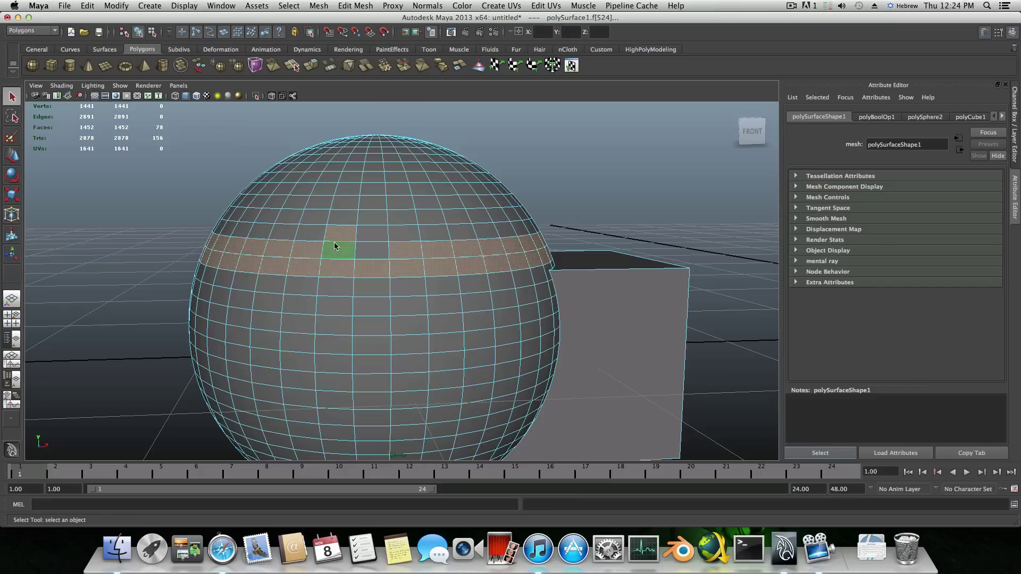
left_click(336, 233, "shift")
left_click(333, 231, "shift")
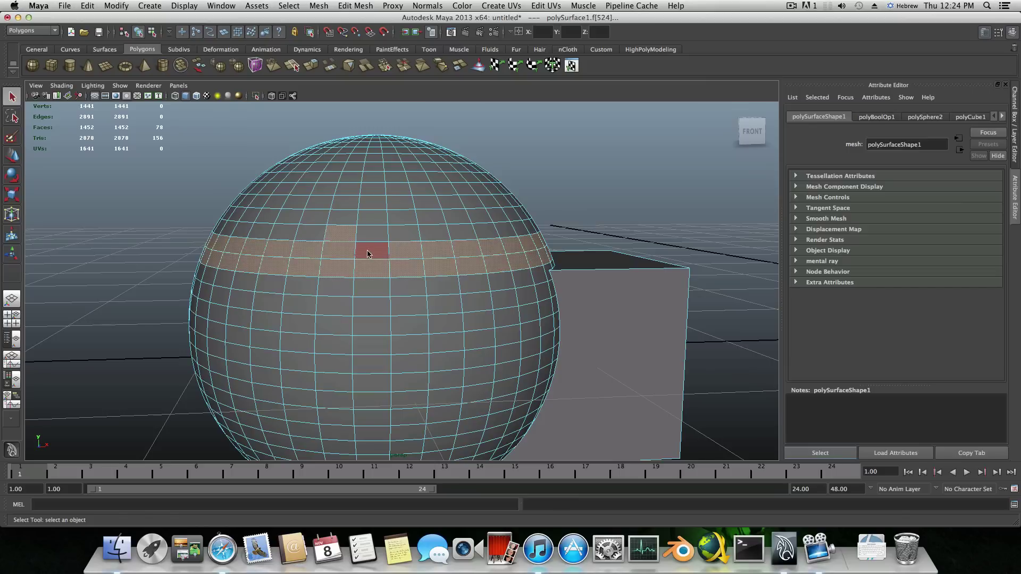
double_click(374, 235, "shift")
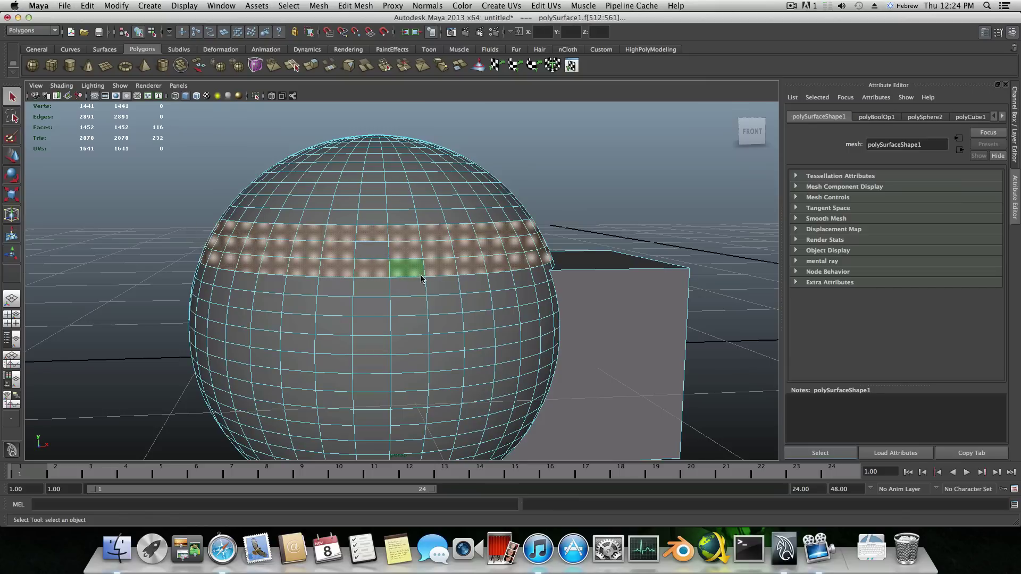
Marquee-select faces across the sphere's upper loops, and replace the selection with the cube's outer end face.
scroll(423, 280, "down", 3)
left_click_drag(424, 358, 419, 349, "alt")
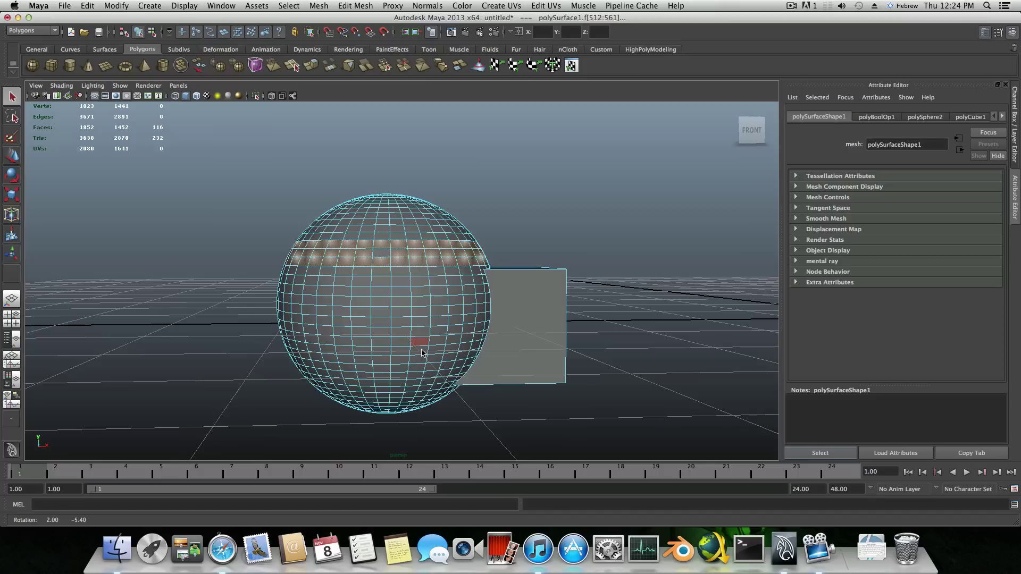
left_click_drag(285, 258, 427, 254, "shift")
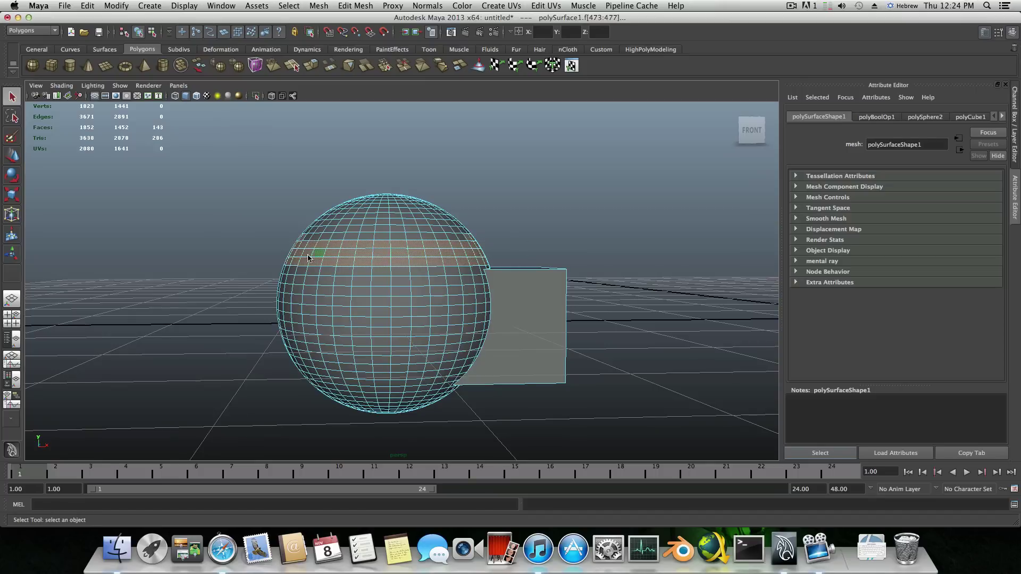
left_click_drag(247, 244, 426, 299)
left_click(449, 294)
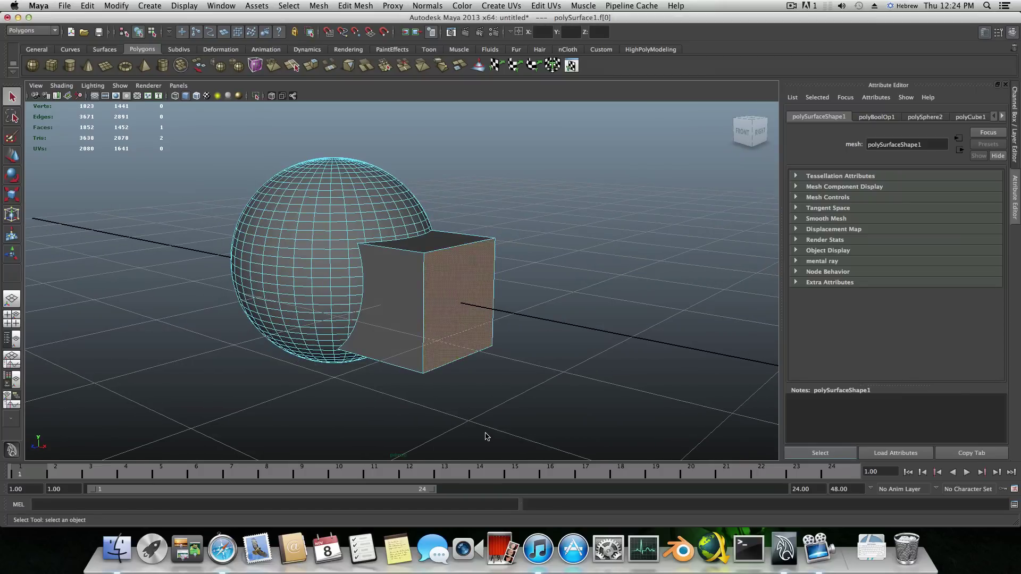
Select the cube's outer end face and grow the selection once to include the adjoining cube faces.
left_click_drag(486, 436, 508, 360, "alt")
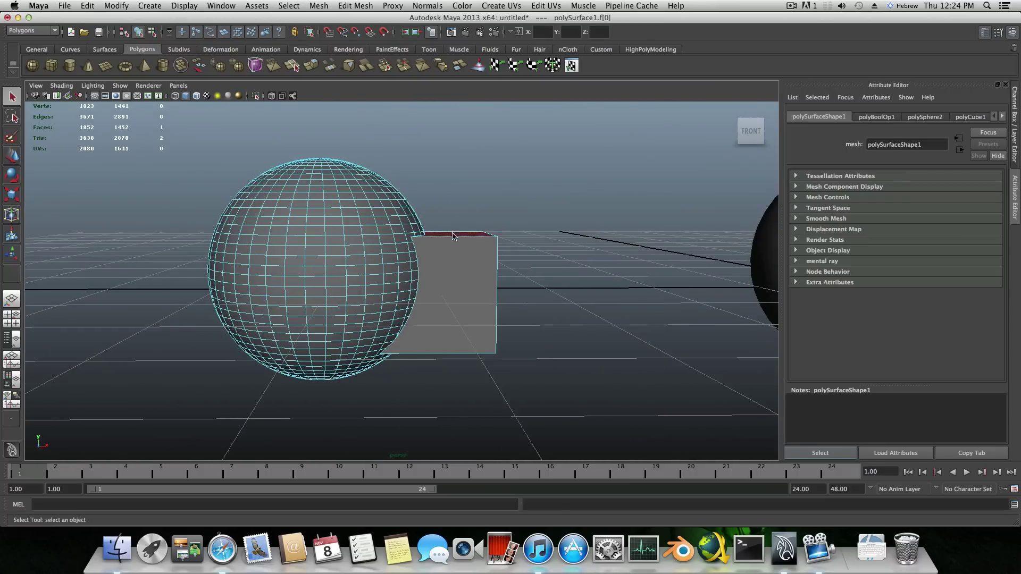
left_click_drag(490, 285, 445, 192, "alt")
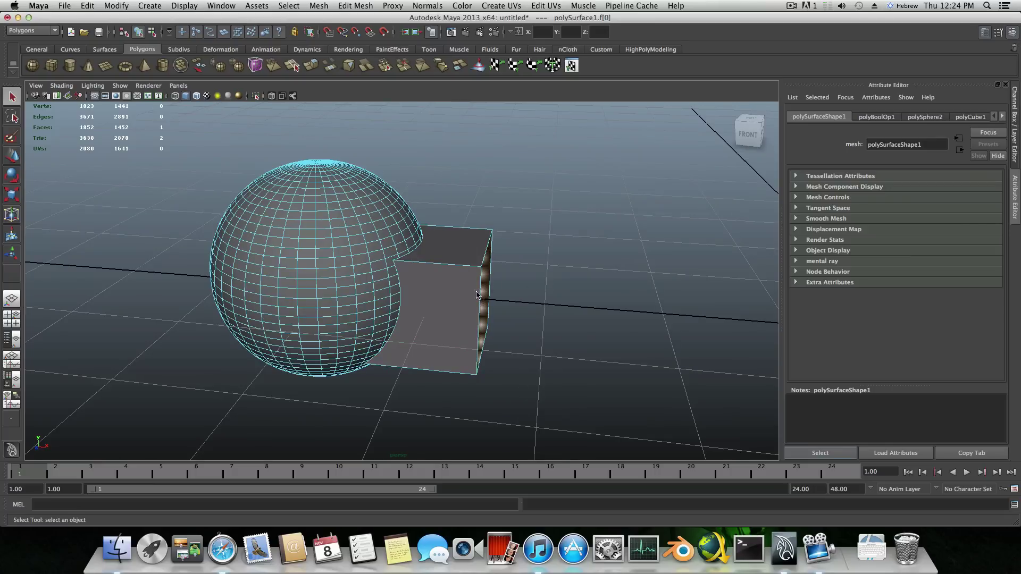
left_click_drag(541, 315, 515, 321, "alt")
left_click_drag(444, 281, 416, 305, "alt")
left_click_drag(486, 330, 578, 317, "alt")
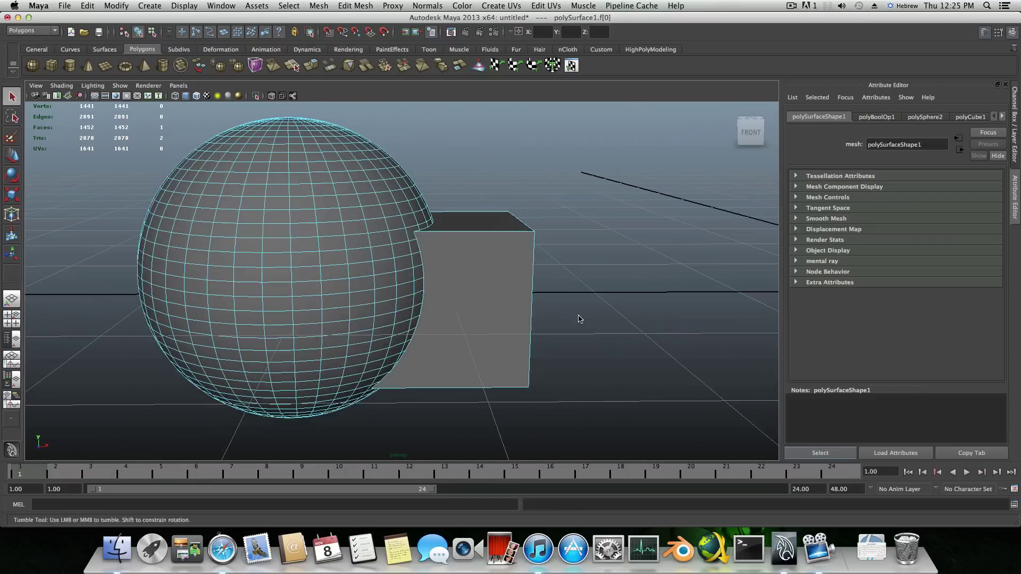
right_click_drag(578, 317, 413, 270, "alt")
left_click_drag(439, 210, 474, 401)
left_click_drag(416, 316, 456, 308, "alt")
left_click(458, 307)
right_click_drag(458, 307, 494, 265, "alt")
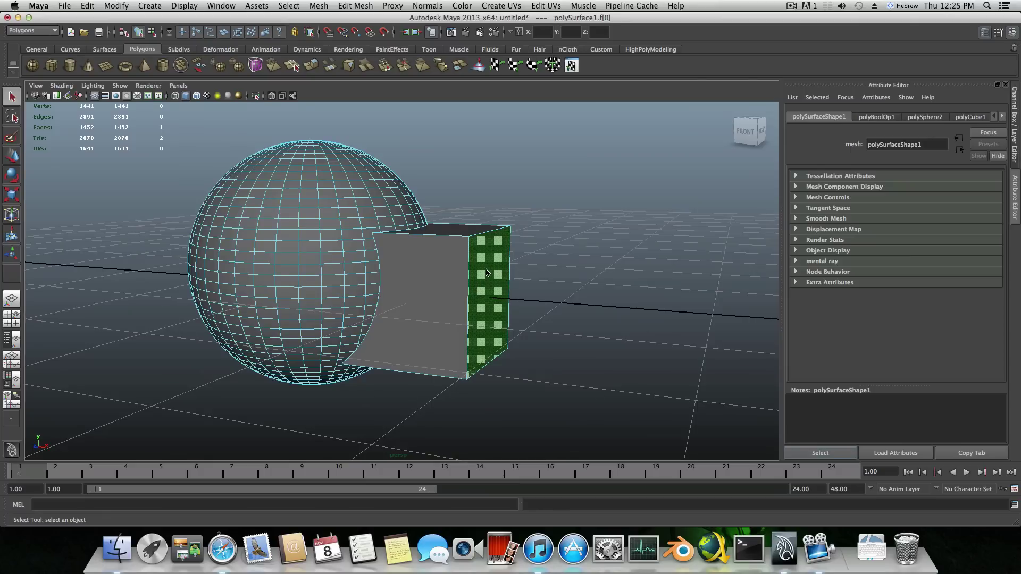
right_click(488, 273, "ctrl")
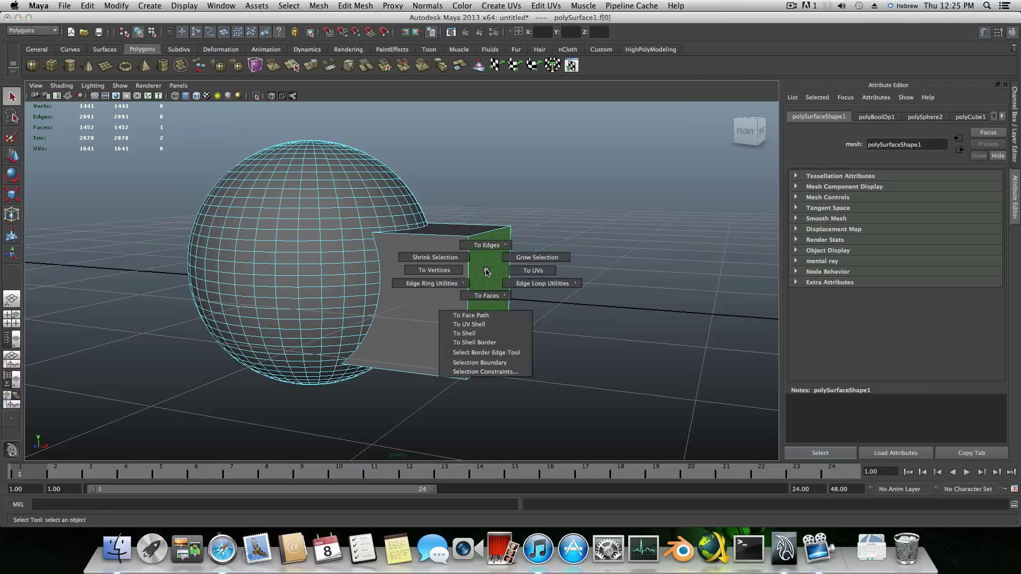
left_click(509, 262)
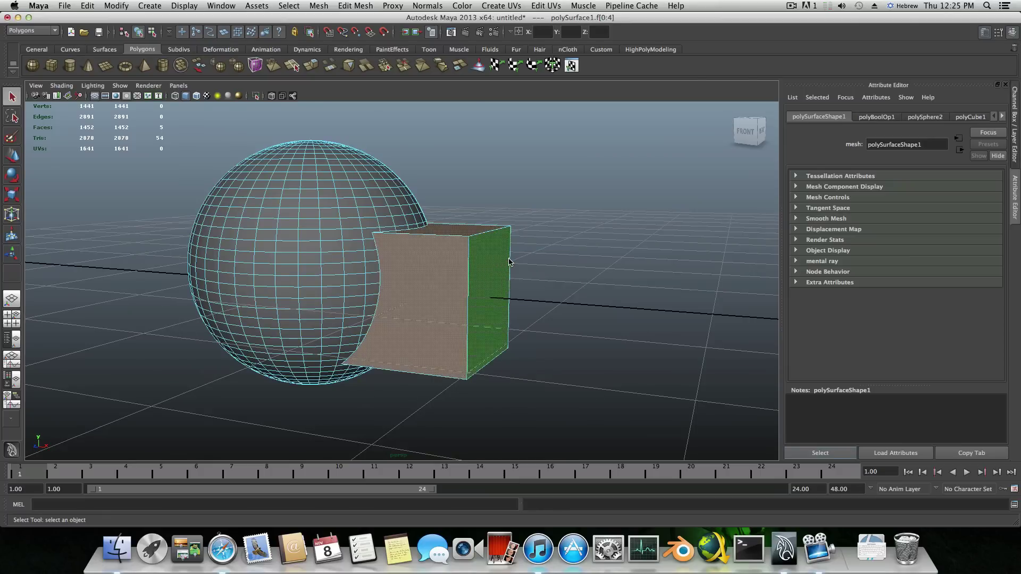
Select a single face near the sphere's top and grow the selection once to a 3-by-3 block of faces.
left_click_drag(464, 313, 484, 341, "alt")
middle_click_drag(483, 341, 579, 403, "alt")
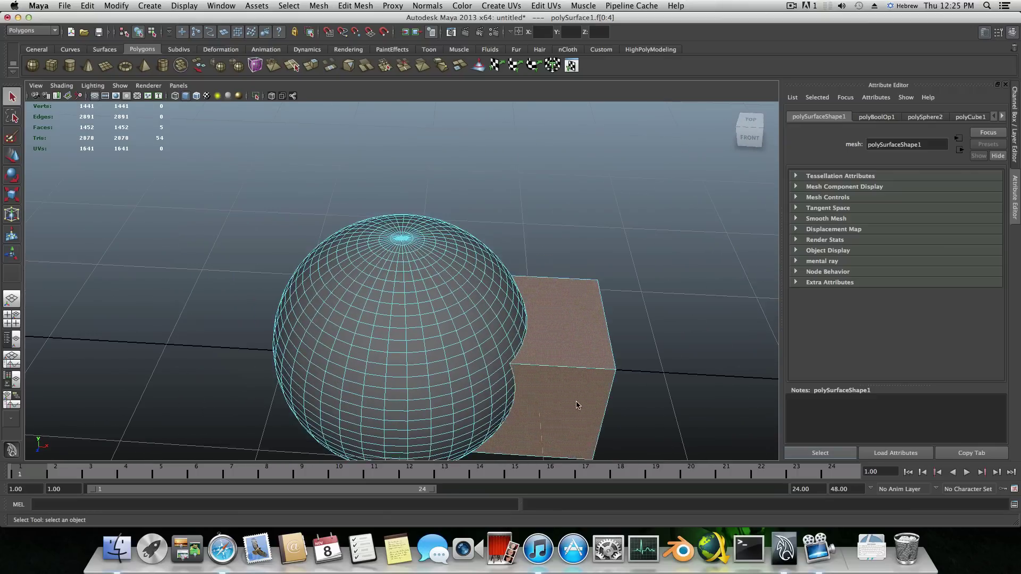
left_click(383, 274)
middle_click_drag(437, 374, 522, 353, "alt")
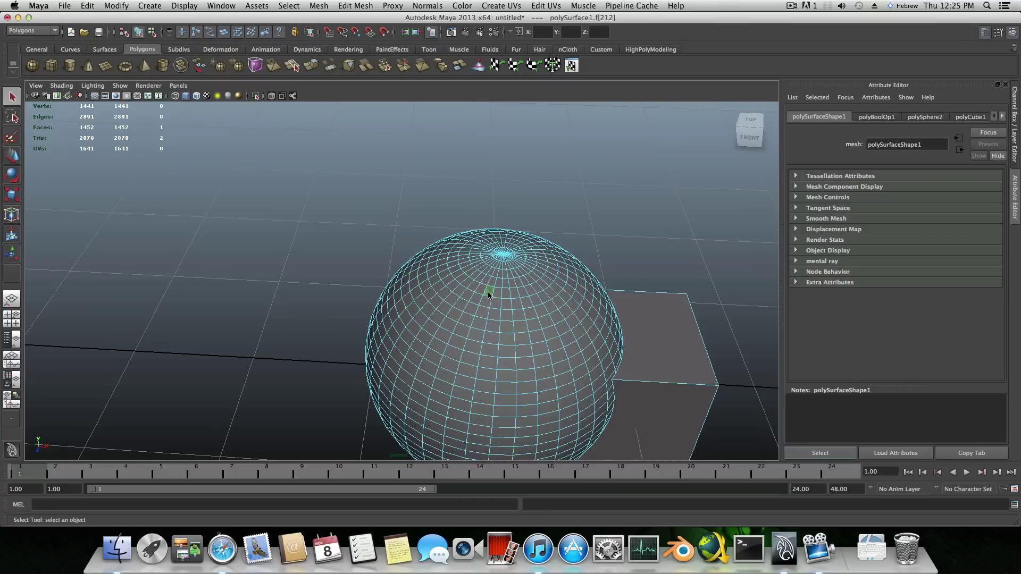
right_click_drag(489, 294, 528, 283, "ctrl")
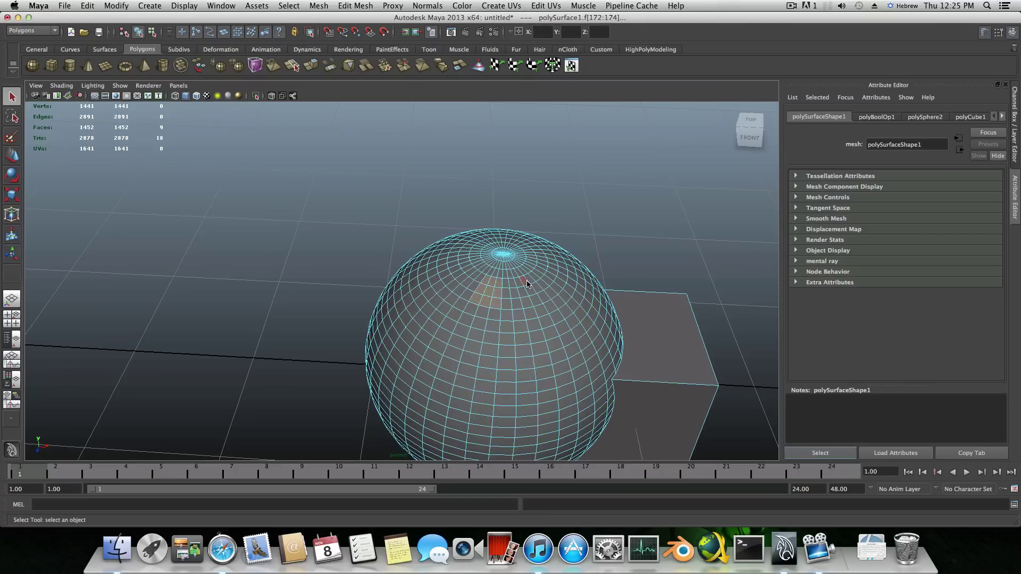
Grow the face selection near the sphere's top twice more to a 7-by-7 block of faces.
left_click_drag(514, 312, 524, 320, "alt")
right_click_drag(523, 320, 582, 339, "alt")
middle_click_drag(582, 340, 505, 292, "alt")
scroll(505, 292, "up", 5)
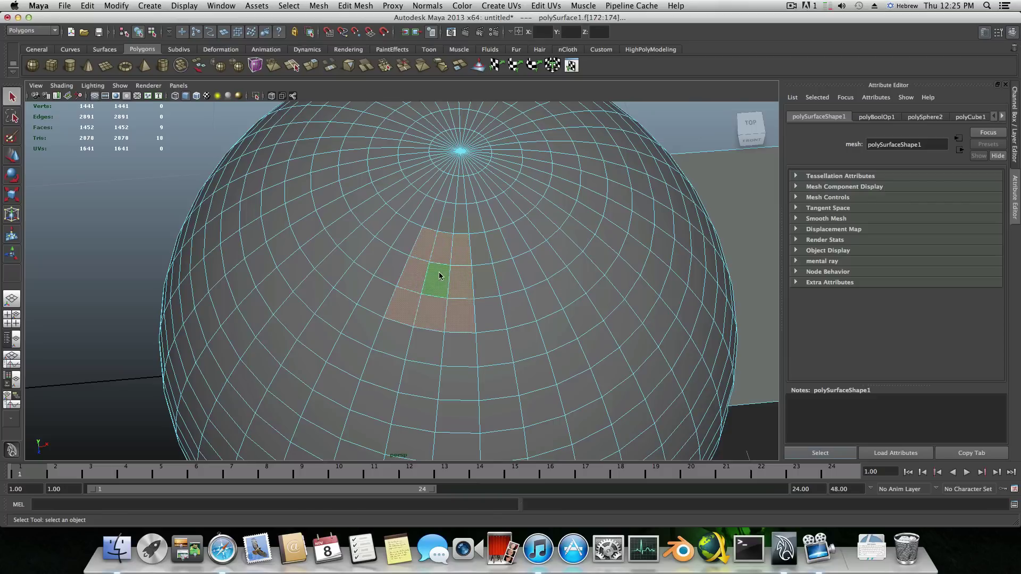
scroll(439, 276, "down", 1)
right_click_drag(440, 270, 463, 269, "shift")
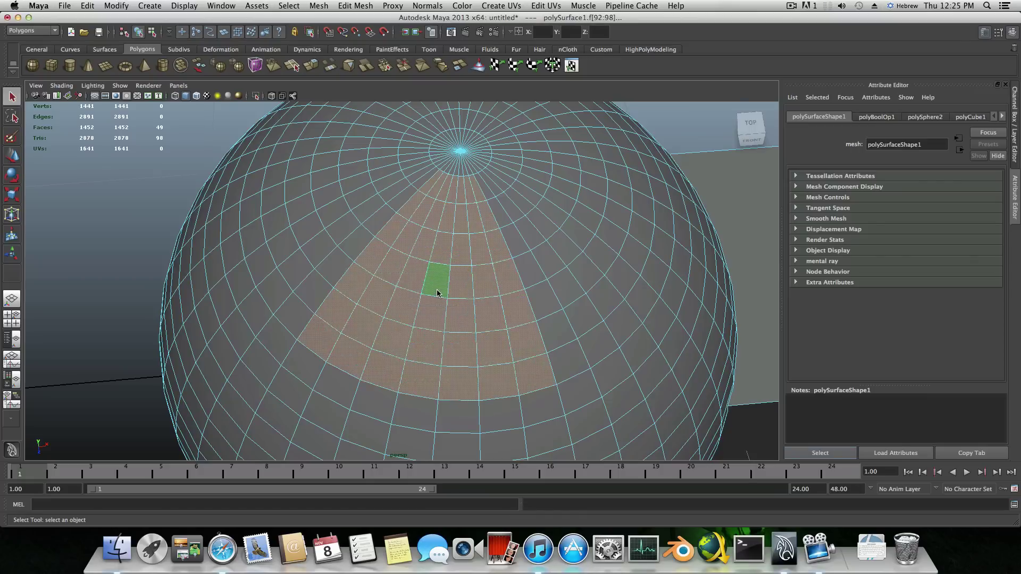
scroll(437, 292, "down", 3)
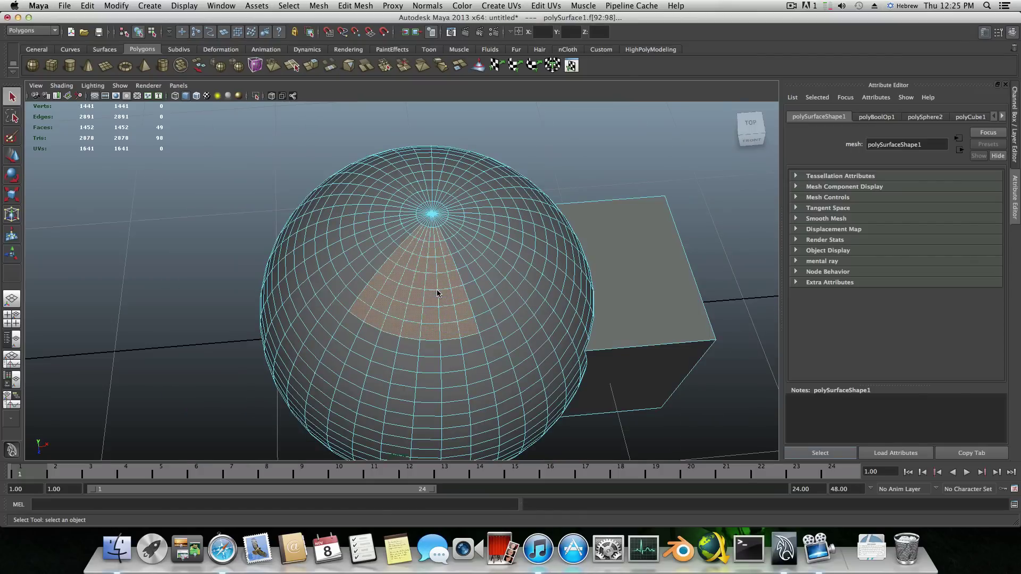
Select one face on the sphere's upper front and convert the selection to the entire shell.
left_click_drag(589, 310, 554, 314, "alt")
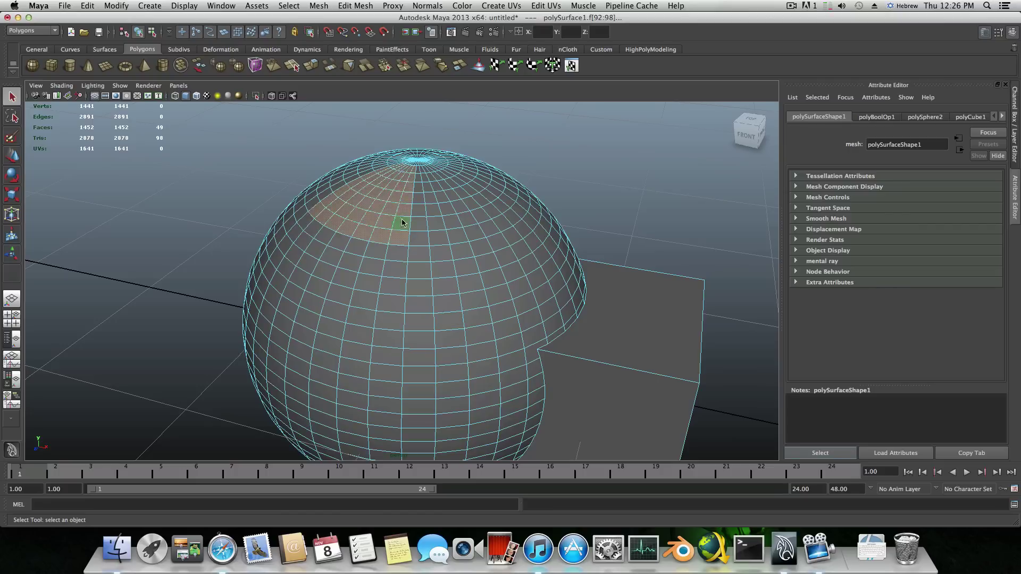
left_click(419, 255)
left_click_drag(378, 261, 406, 246, "alt")
left_click(410, 236)
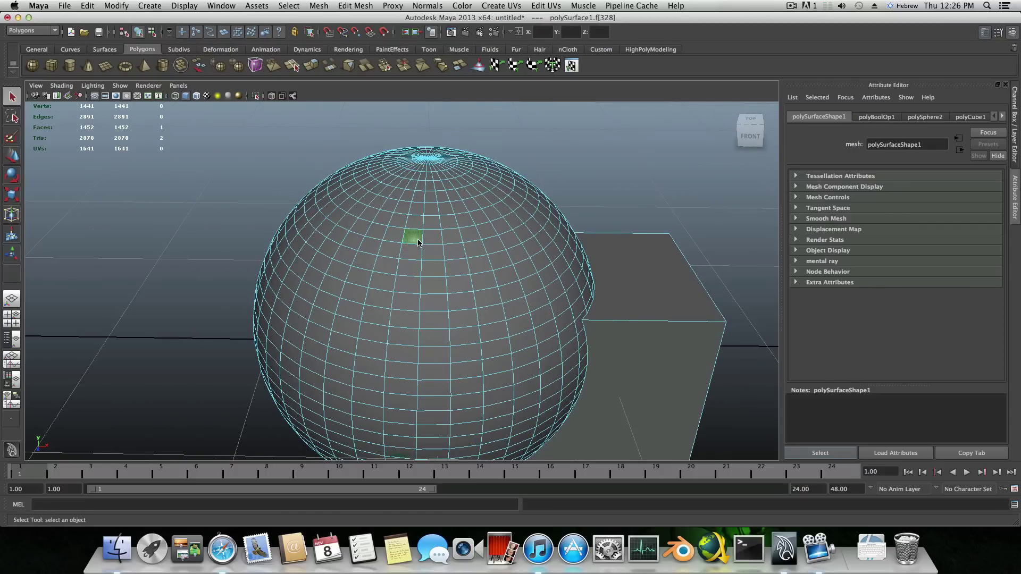
right_click(413, 239, "shift")
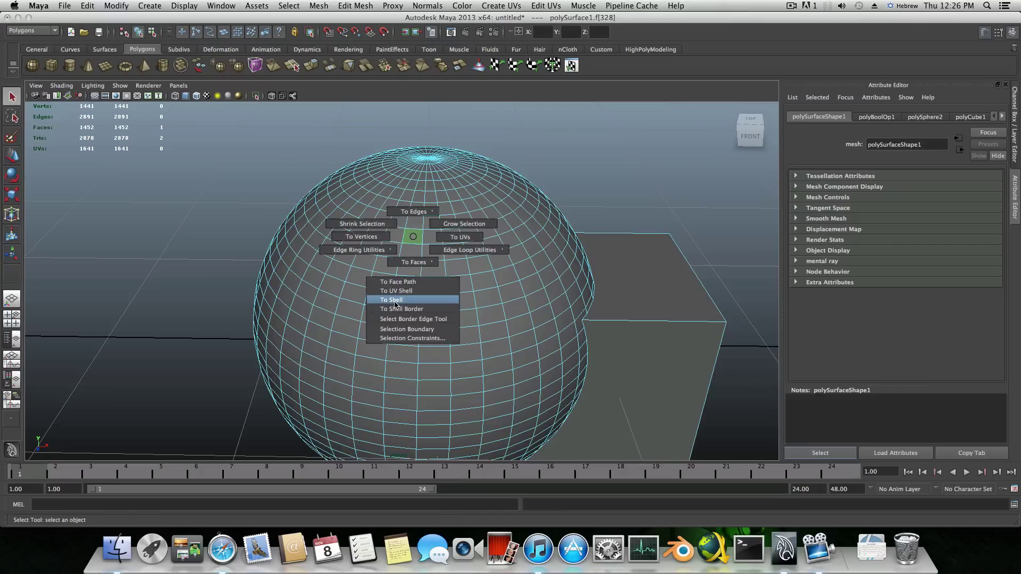
left_click(394, 302)
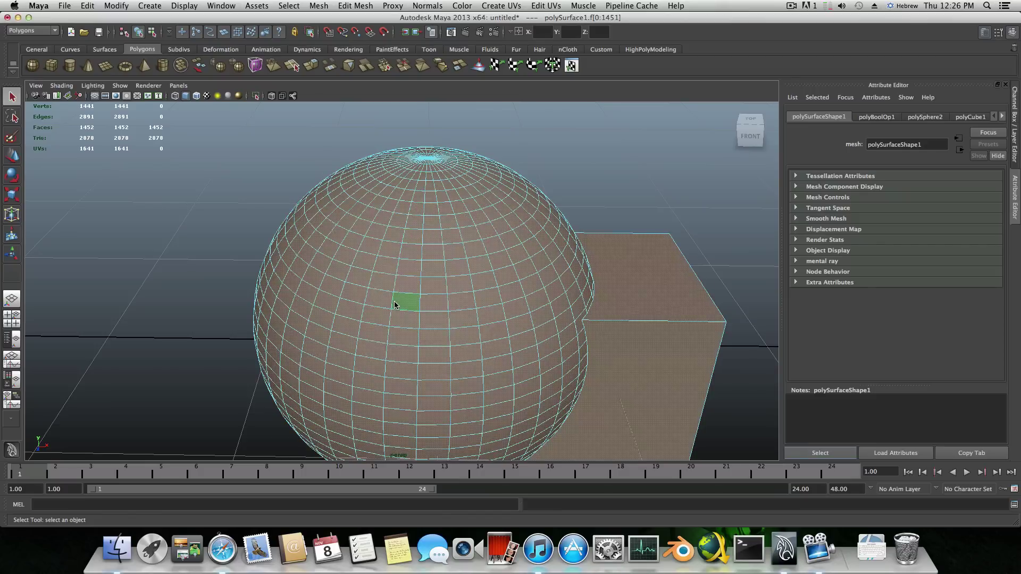
scroll(395, 305, "down", 3)
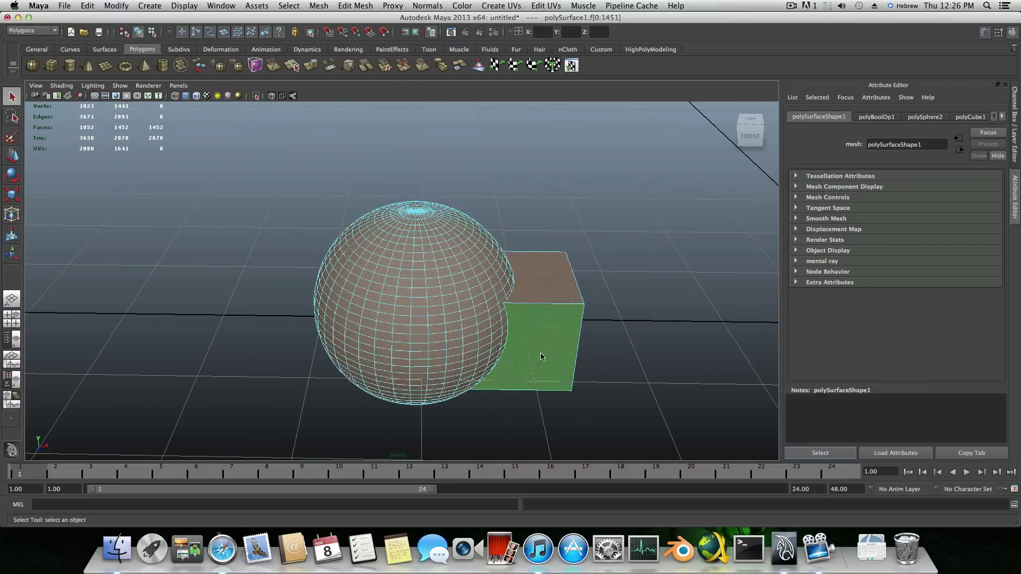
left_click_drag(541, 356, 446, 293, "alt")
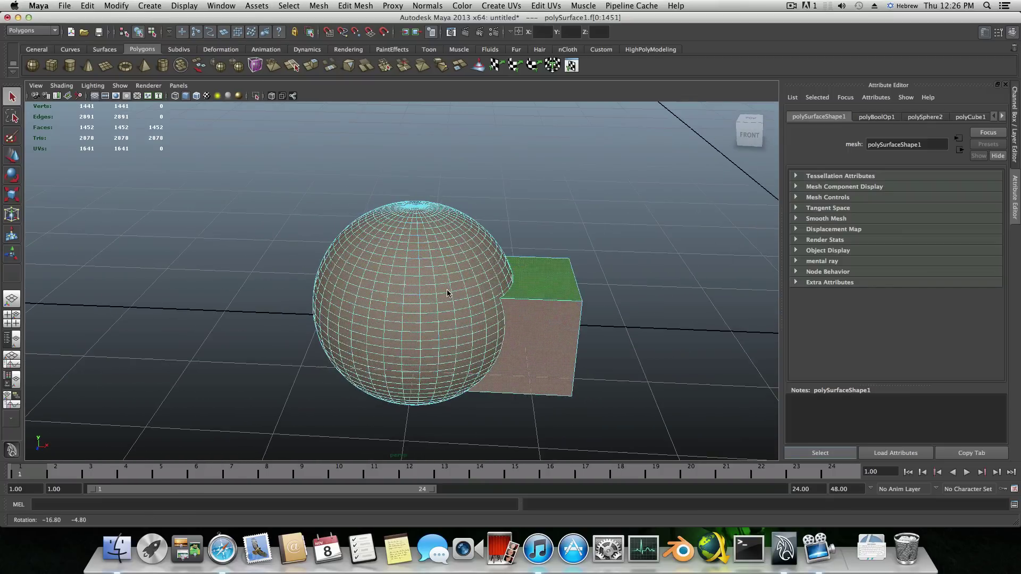
Replace the selection with the cube's outer end face and extend it using To Face Path.
scroll(447, 292, "up", 3)
left_click(404, 256)
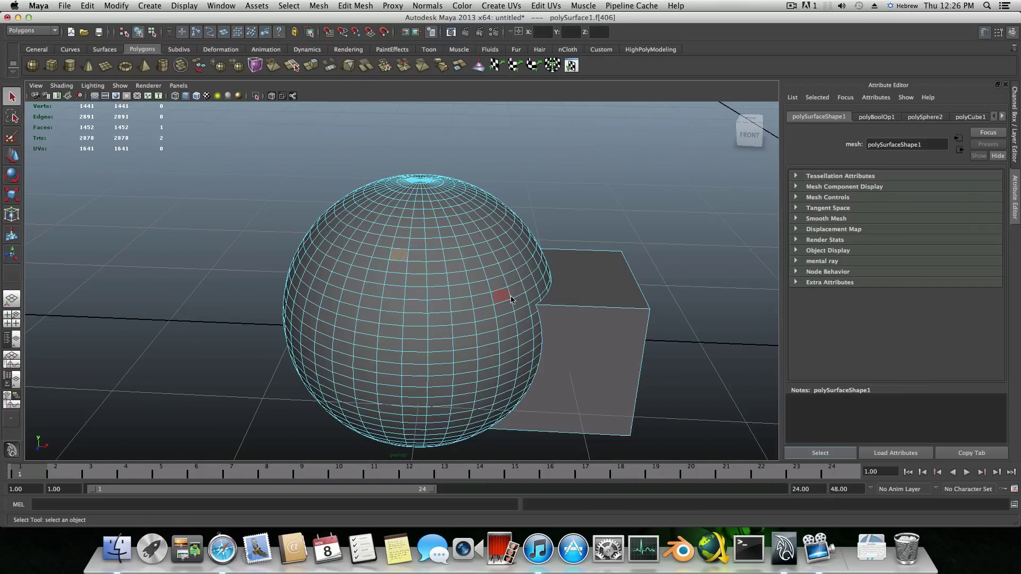
left_click_drag(642, 346, 577, 348, "alt")
left_click(572, 381)
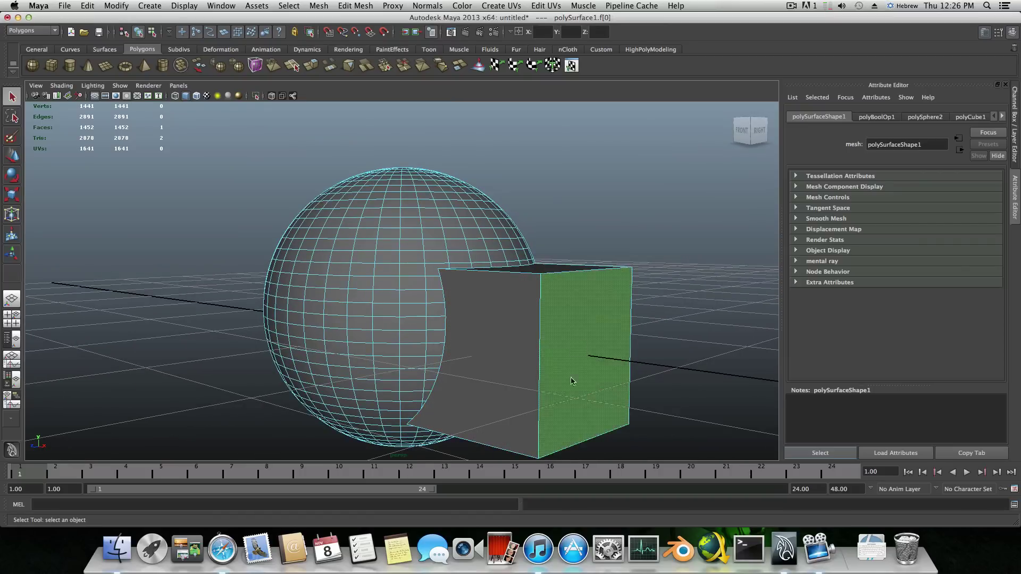
middle_click_drag(581, 394, 538, 357, "alt")
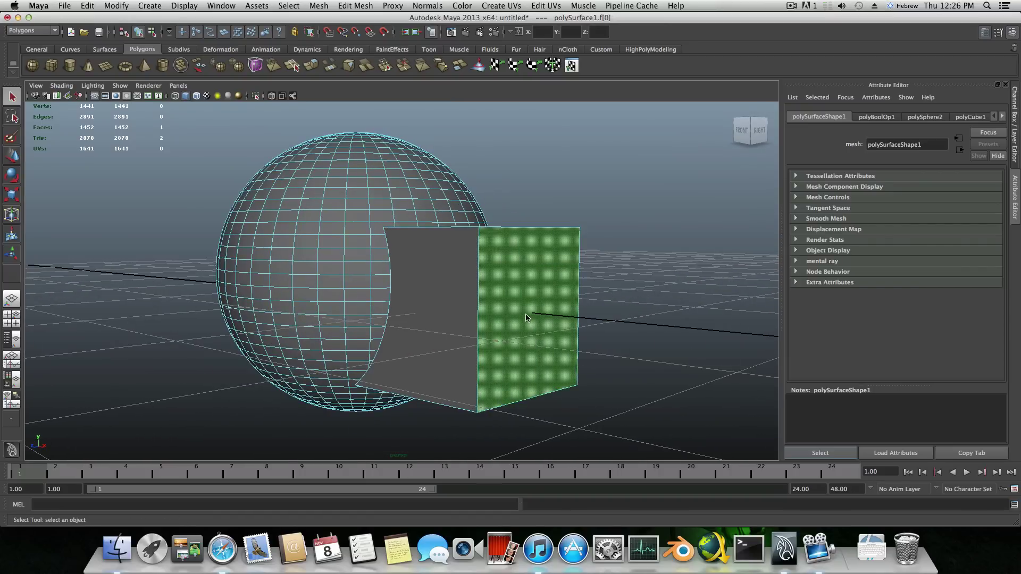
right_click(527, 317, "ctrl")
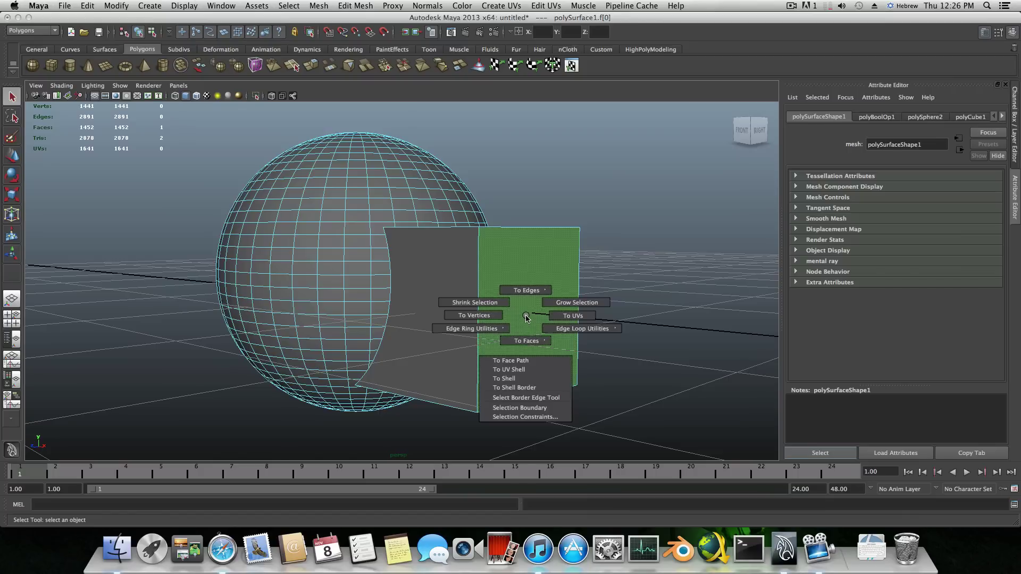
left_click(503, 362)
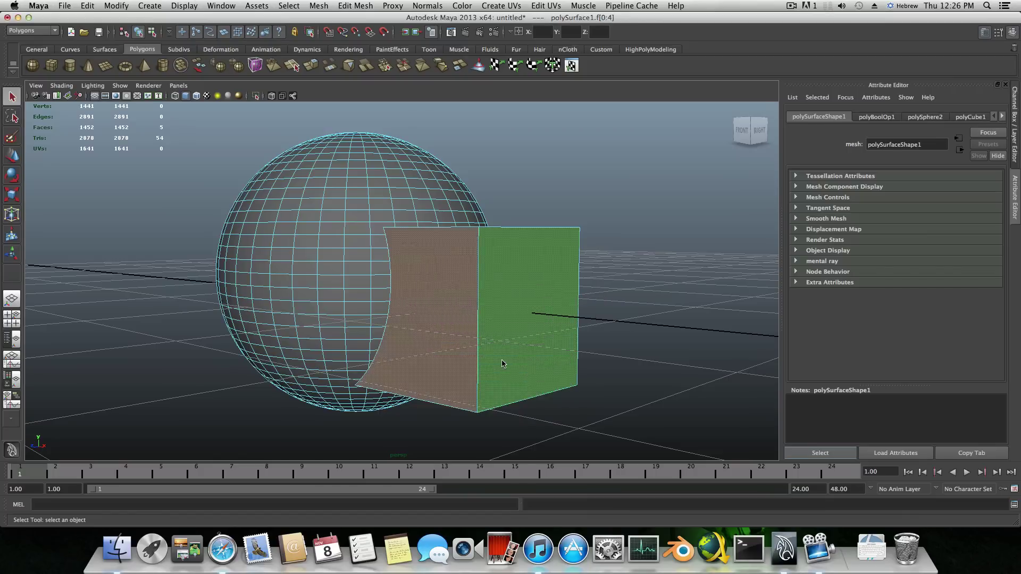
Select one face on the sphere's upper front and convert it to its crossing face loops with To Face Path.
mouse_move(500, 333)
left_mouse_down("alt")
mouse_move(522, 341)
mouse_move(559, 320)
mouse_move(537, 308)
mouse_move(550, 333)
mouse_move(478, 335)
mouse_move(560, 342)
mouse_move(534, 313)
mouse_move(507, 337)
left_mouse_up("alt")
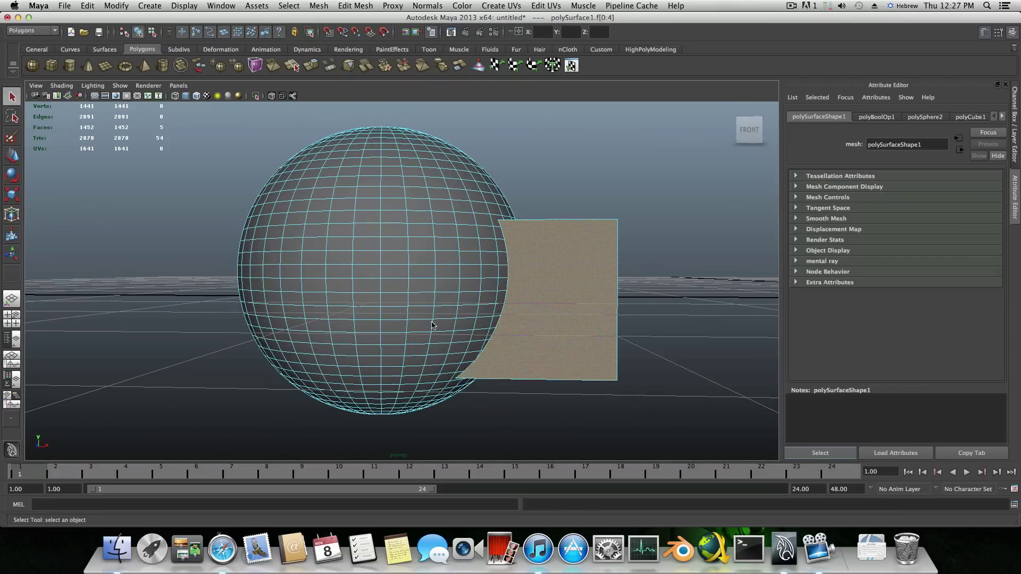
middle_click_drag(425, 325, 488, 365, "alt")
right_click_drag(402, 334, 524, 360, "alt")
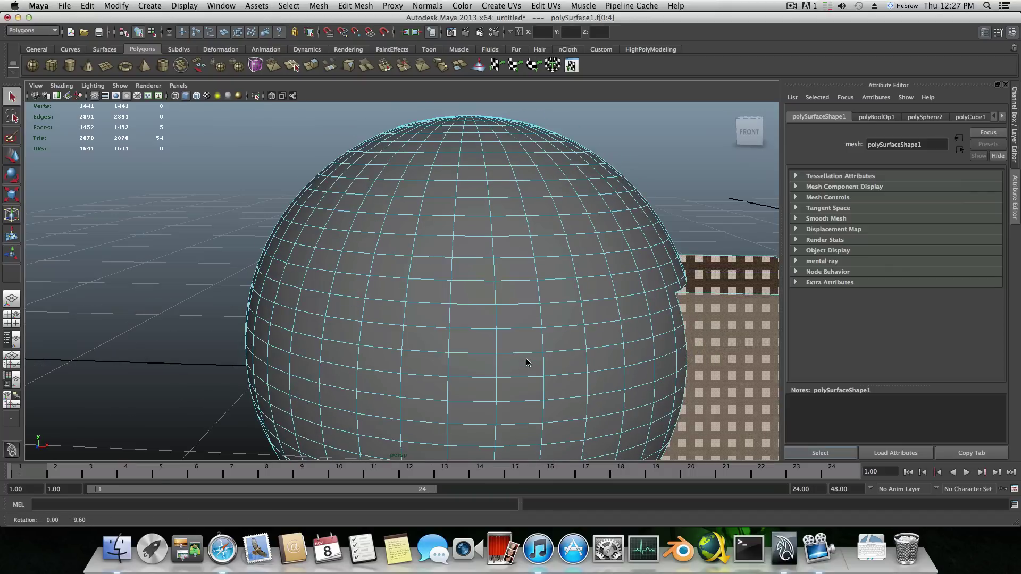
left_click(460, 244)
right_click(462, 247, "ctrl")
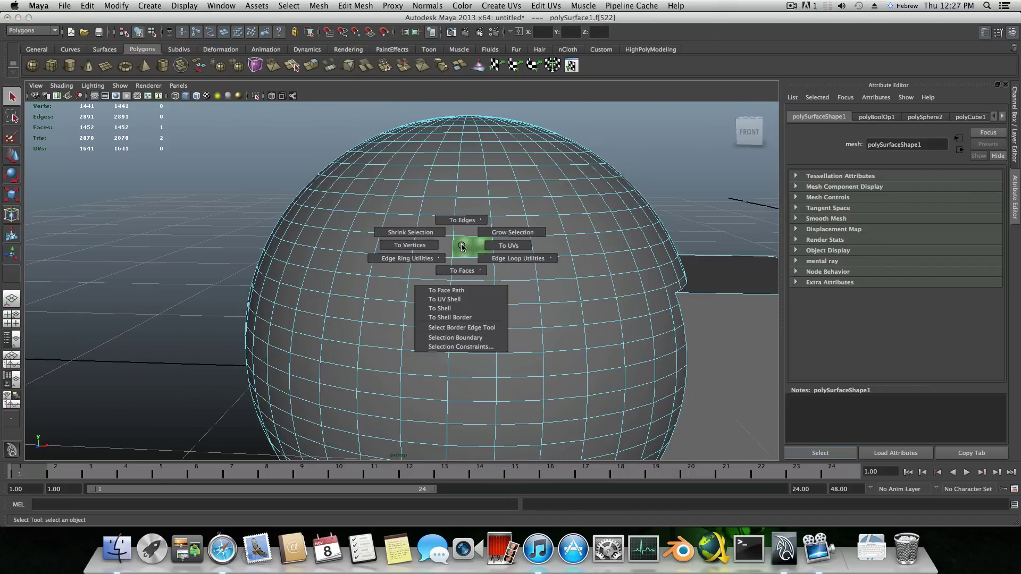
left_click(445, 292)
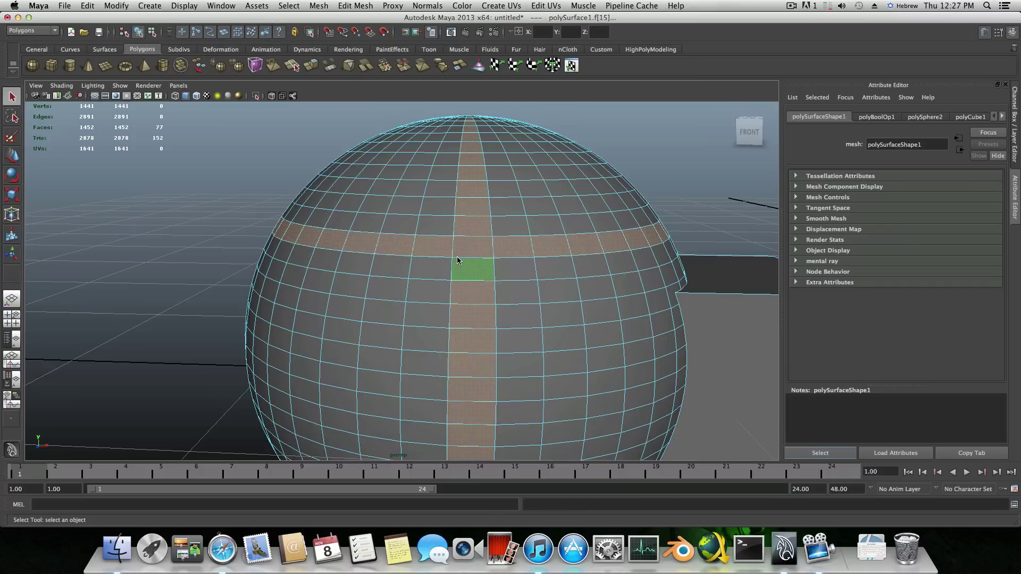
Replace the crossing face loops with a single selected face on the sphere's side and bring the sphere's top pole into view.
left_click_drag(457, 260, 542, 265, "alt")
right_click_drag(627, 276, 486, 280, "alt")
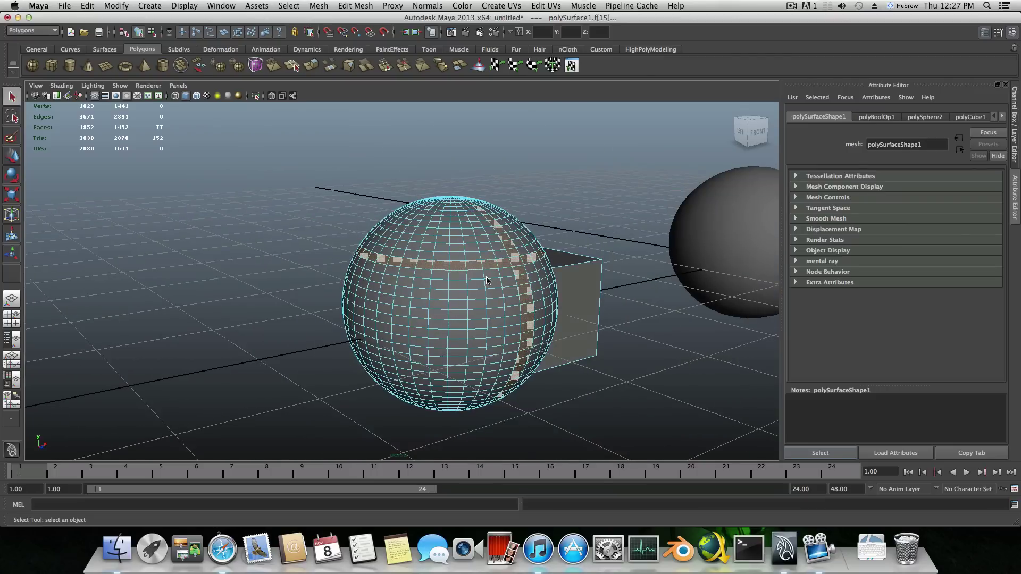
left_click(480, 284)
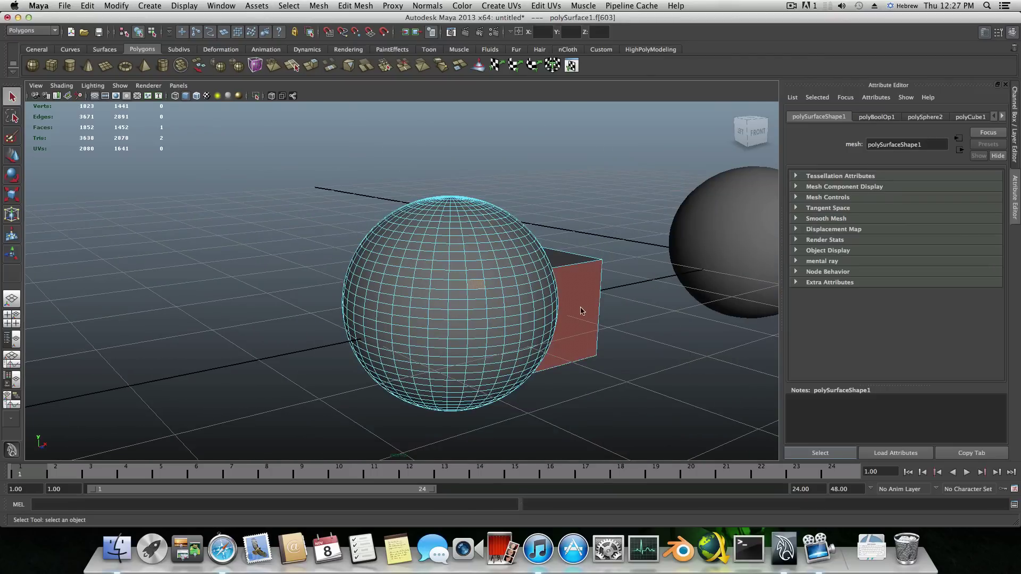
left_click_drag(580, 307, 533, 298, "alt")
right_click_drag(439, 299, 529, 296, "alt")
middle_click_drag(521, 304, 488, 282, "alt")
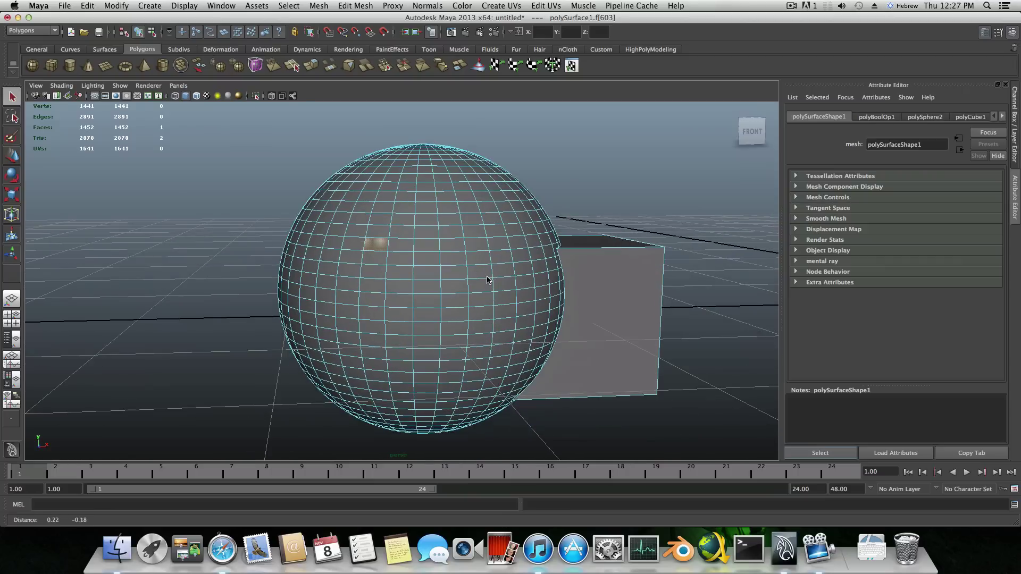
left_click_drag(487, 274, 481, 297, "alt")
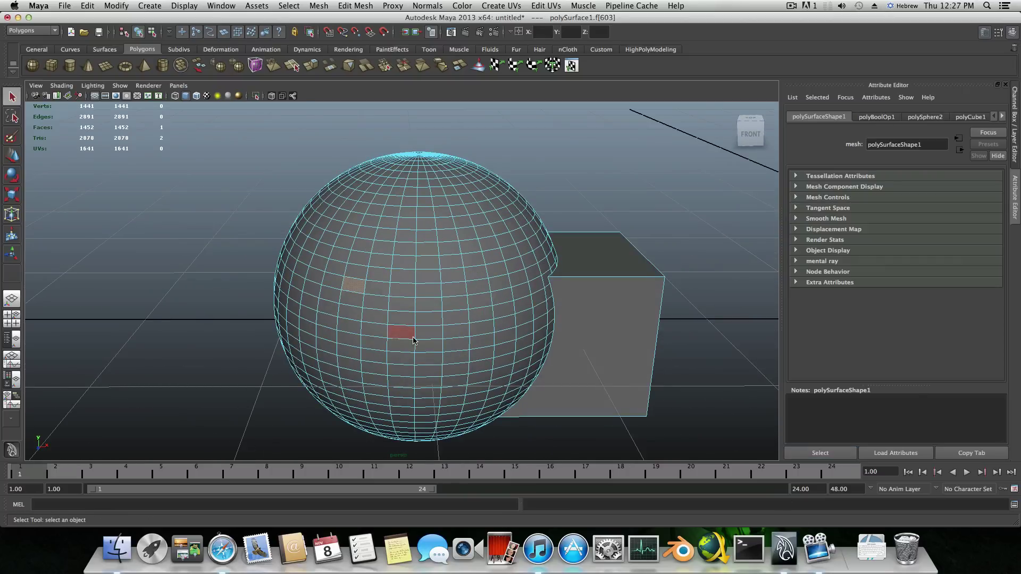
left_click_drag(424, 218, 419, 280, "alt")
right_click_drag(419, 280, 560, 285, "alt")
middle_click_drag(560, 285, 536, 243, "alt")
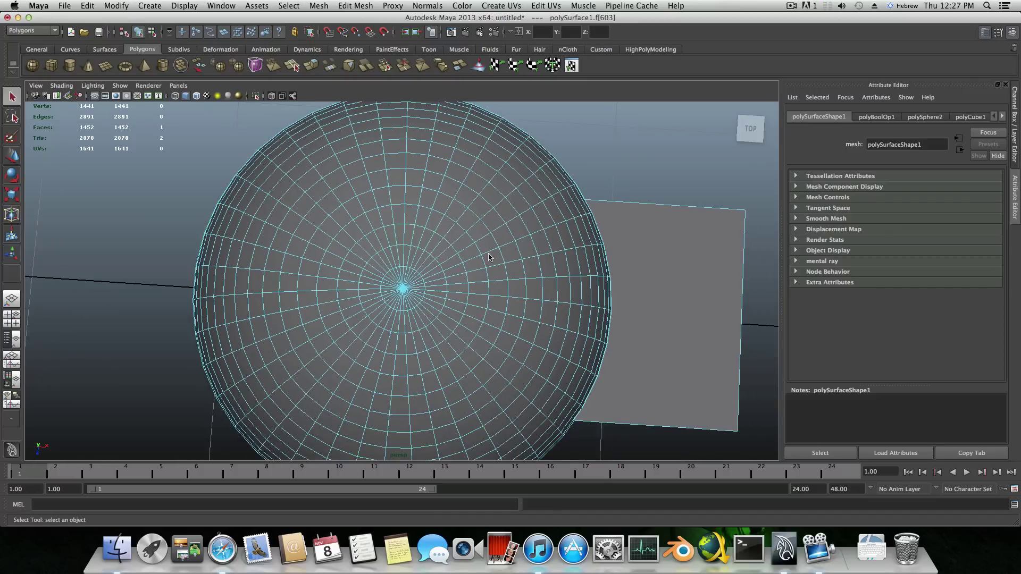
Select a triangular face at the sphere's top pole and extend the selection with To Face Path.
left_click(430, 275)
left_click_drag(424, 360, 424, 347, "alt")
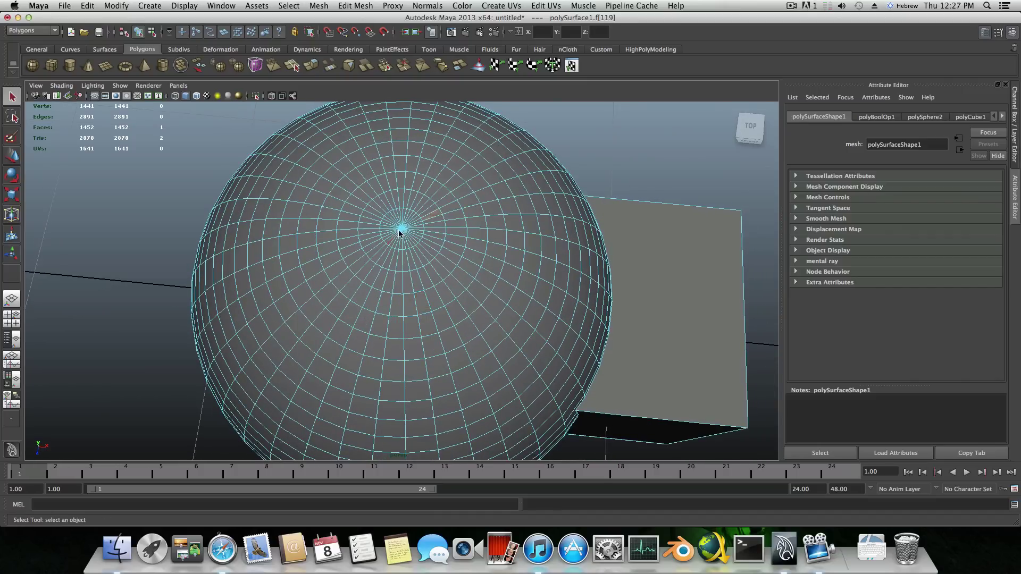
right_click_drag(424, 346, 407, 282, "alt")
left_click(406, 193)
right_click_drag(400, 227, 412, 297, "alt")
middle_click_drag(411, 296, 411, 380, "alt")
left_click_drag(411, 381, 416, 343, "alt")
middle_click_drag(416, 343, 413, 425, "alt")
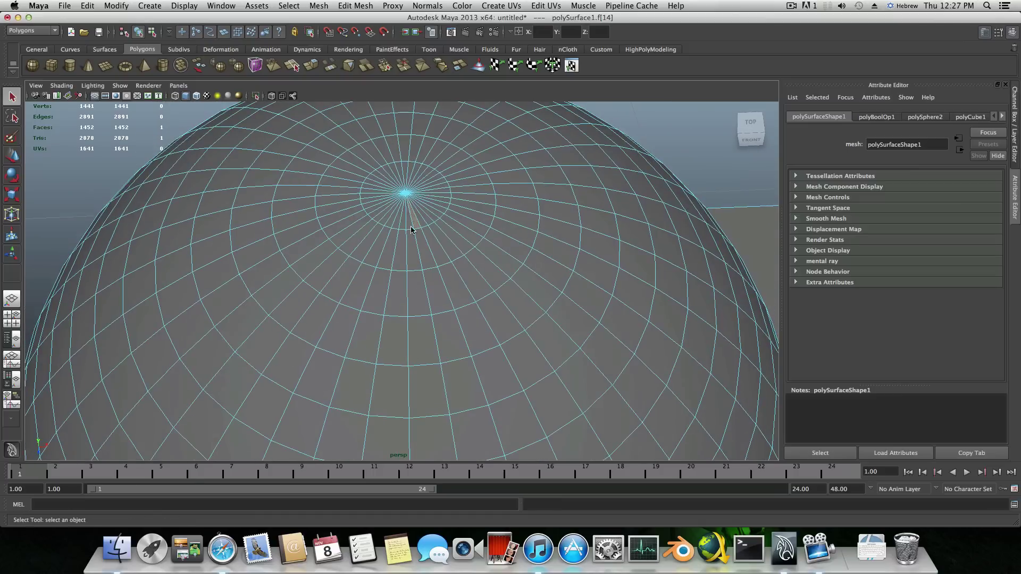
right_click(413, 217, "ctrl")
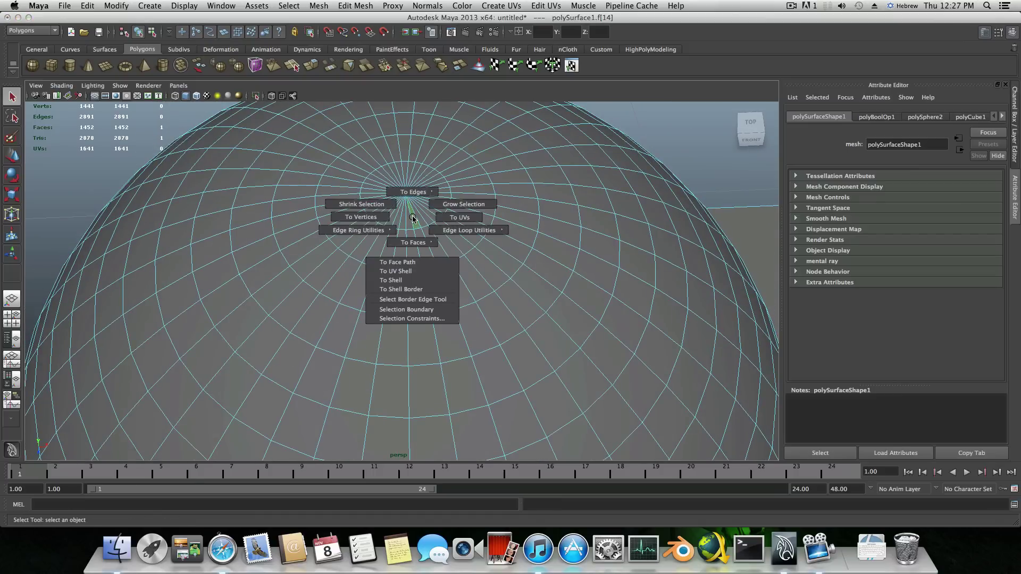
left_click(399, 262)
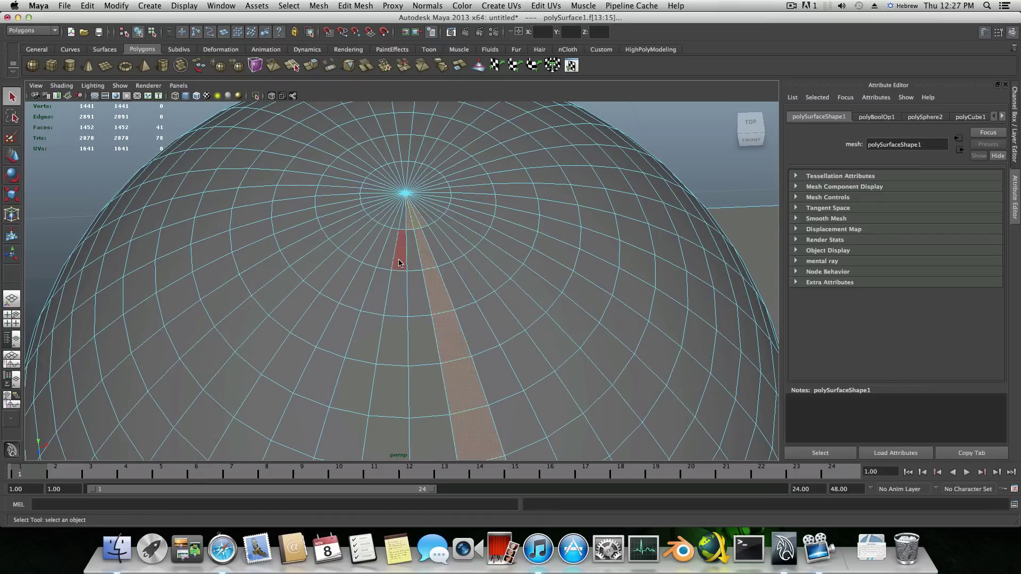
Undo the face path selection and convert the single pole face to the whole mesh with To Shell.
key("z")
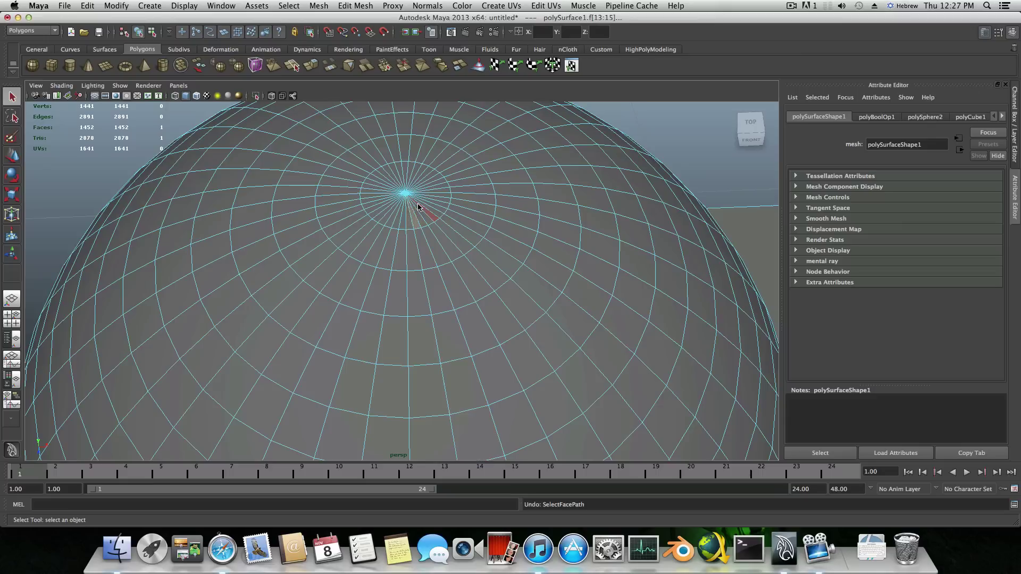
right_click(412, 215, "ctrl")
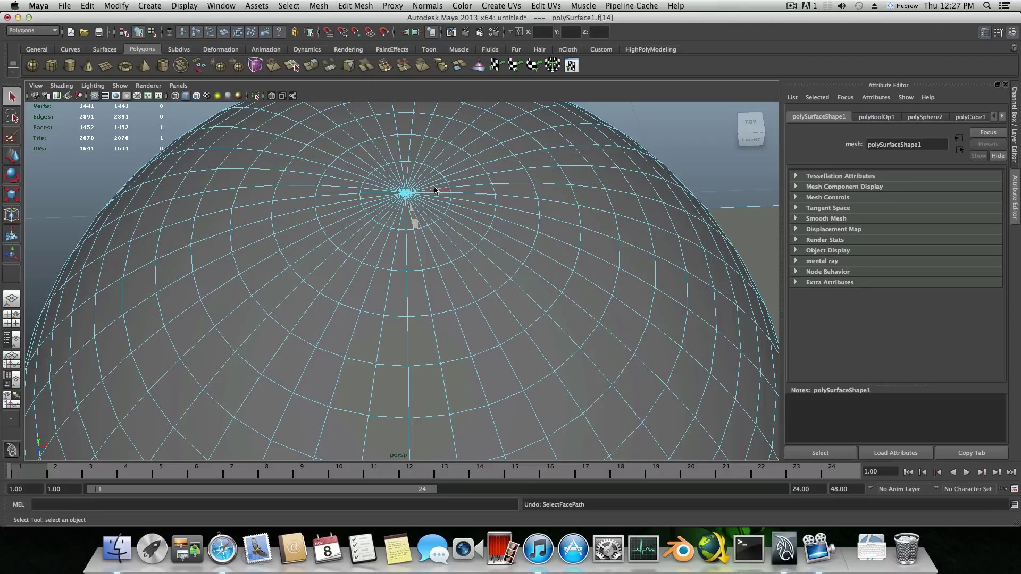
right_click(412, 219, "ctrl")
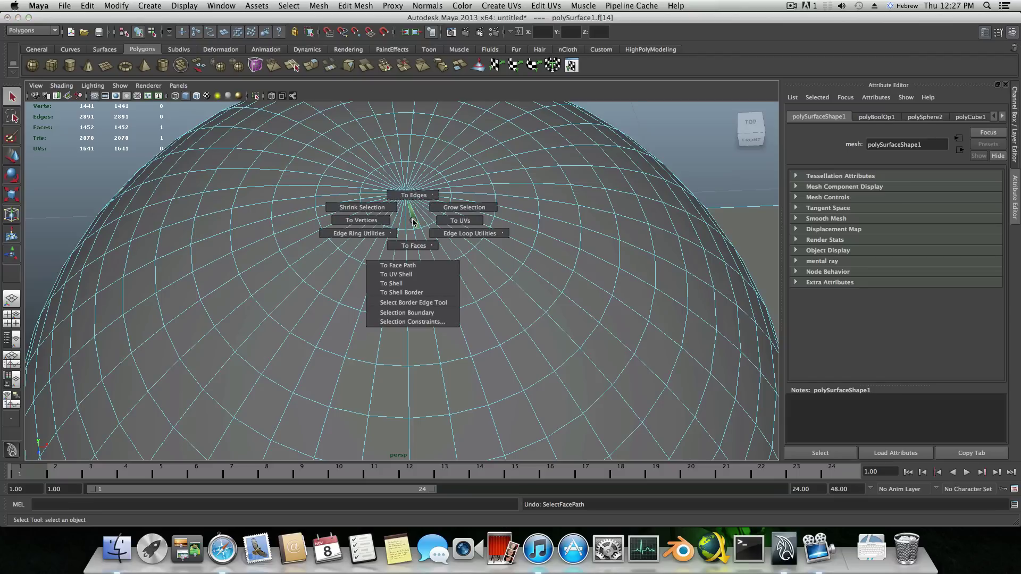
left_click(391, 283)
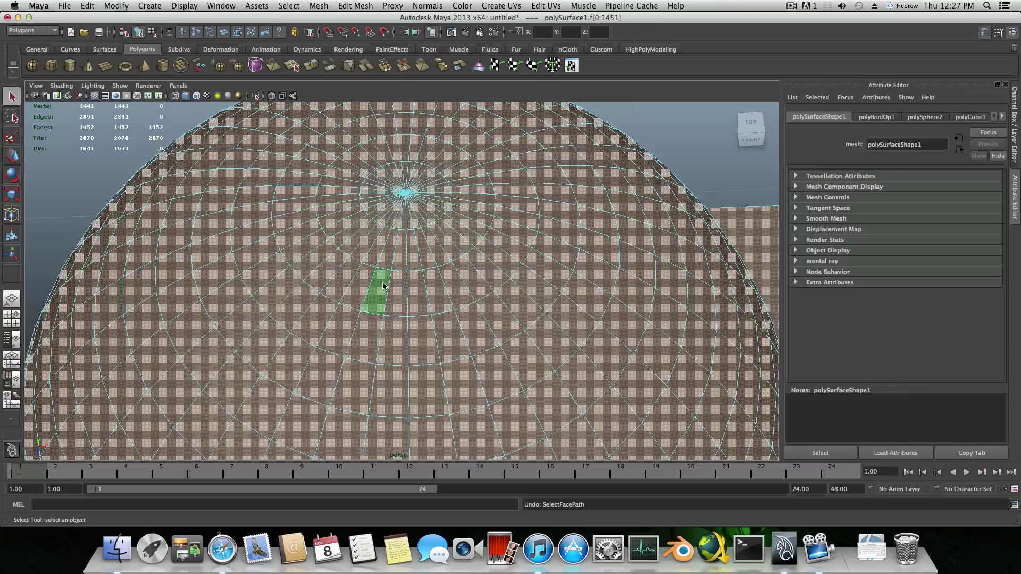
Replace the shell selection with one triangular face at the pole, and that with one quad face on the sphere's upper front.
left_click(412, 222)
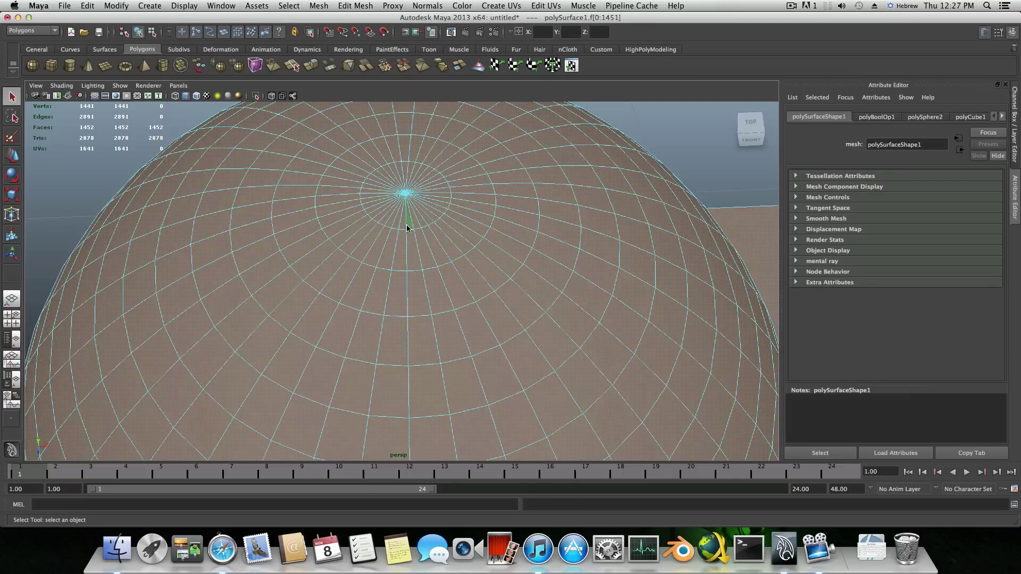
left_click_drag(584, 278, 480, 278, "alt")
right_click_drag(481, 279, 453, 291, "alt")
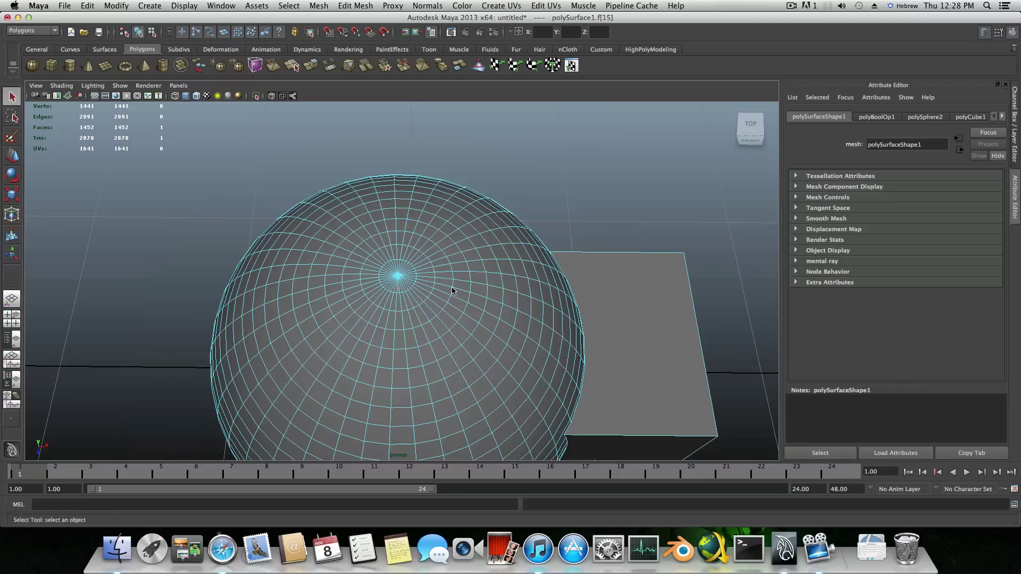
right_click_drag(381, 289, 446, 309, "alt")
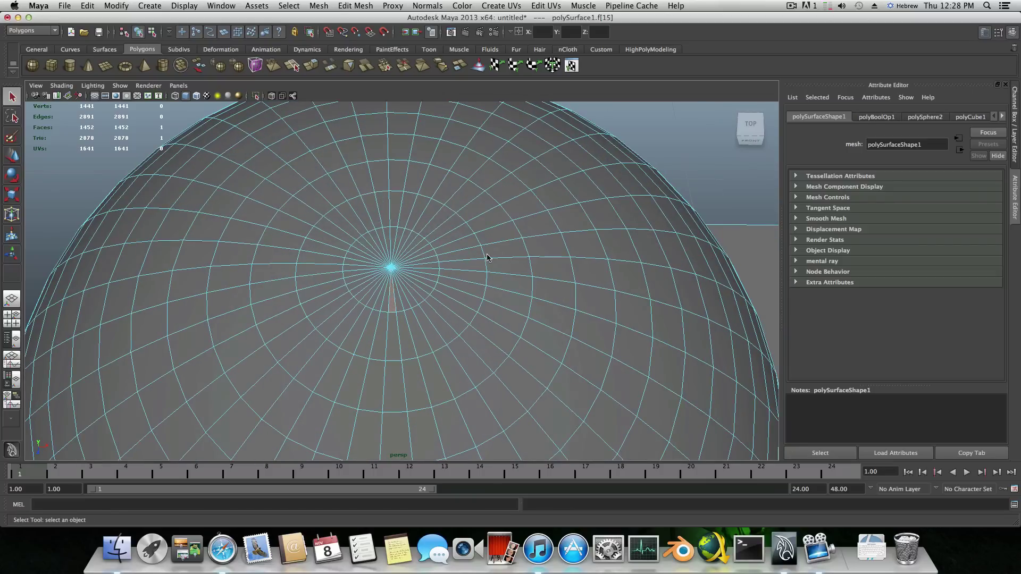
mouse_move(428, 280)
left_mouse_down("alt")
mouse_move(443, 269)
mouse_move(436, 274)
left_mouse_up("alt")
middle_click_drag(413, 390, 415, 338, "alt")
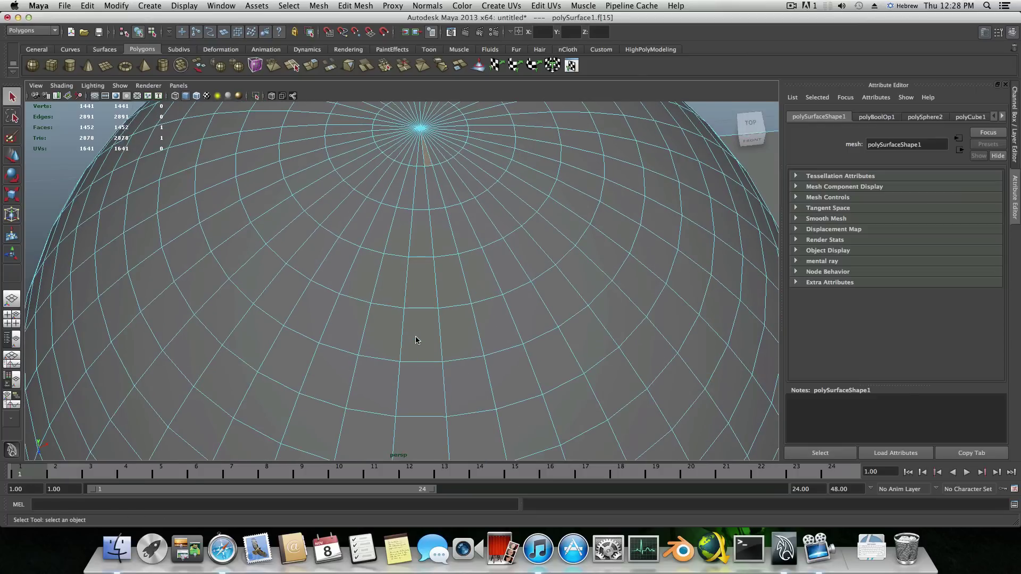
left_click(417, 339)
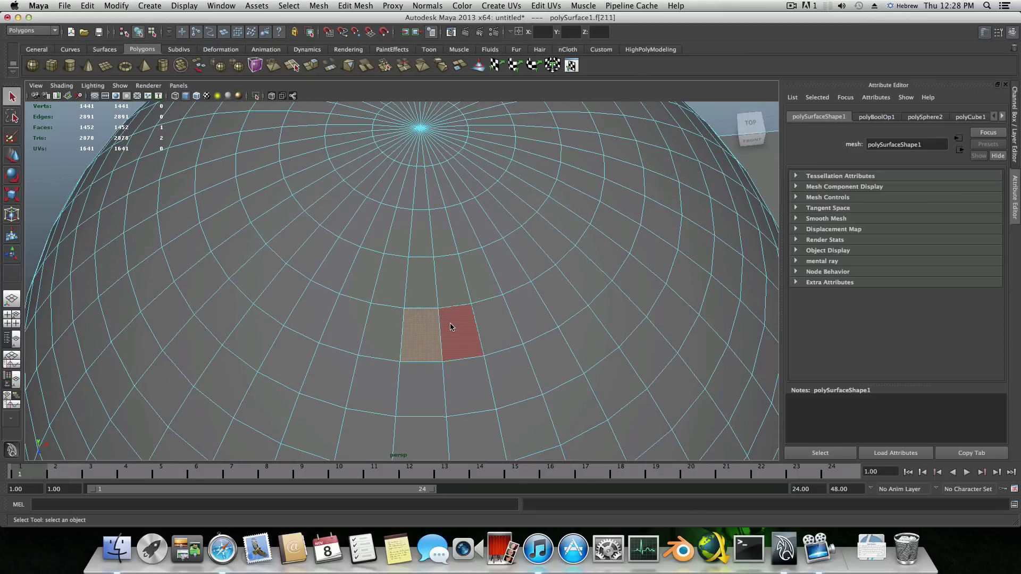
Open the keyboard image qwerty.gif in Preview and place its window beside the sphere as a shortcut reference.
left_click(875, 541)
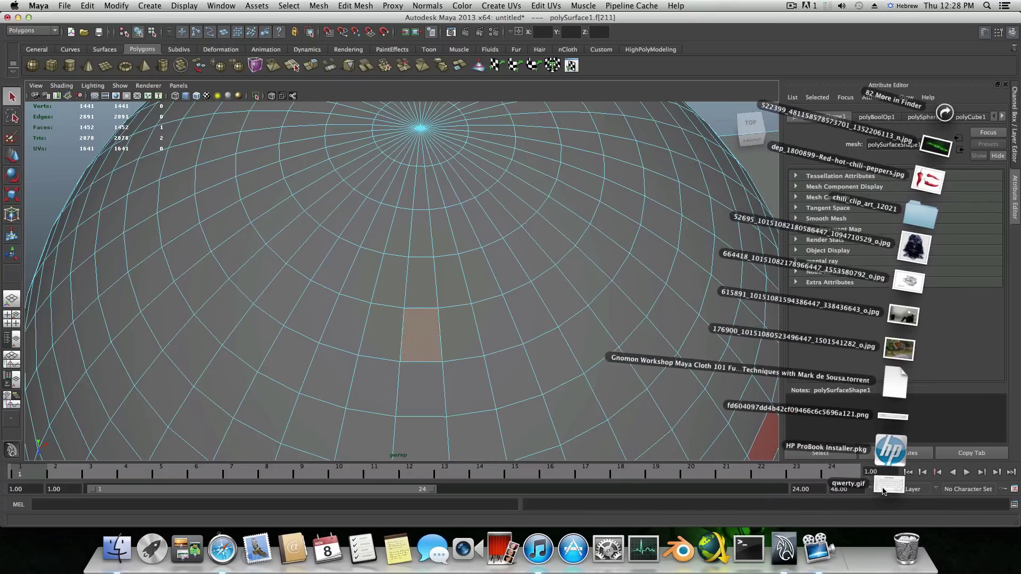
left_click(884, 490)
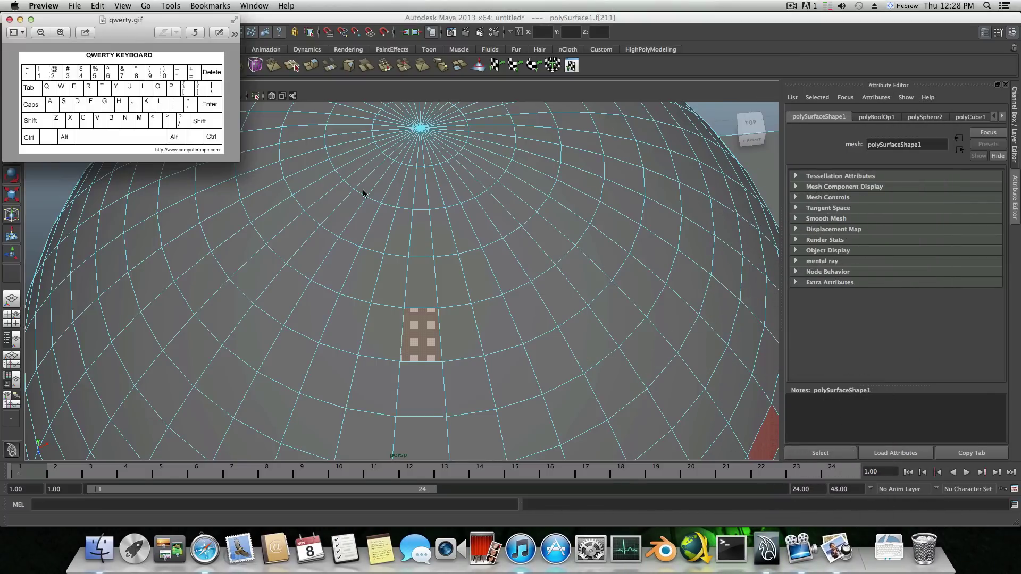
left_click_drag(130, 23, 784, 200)
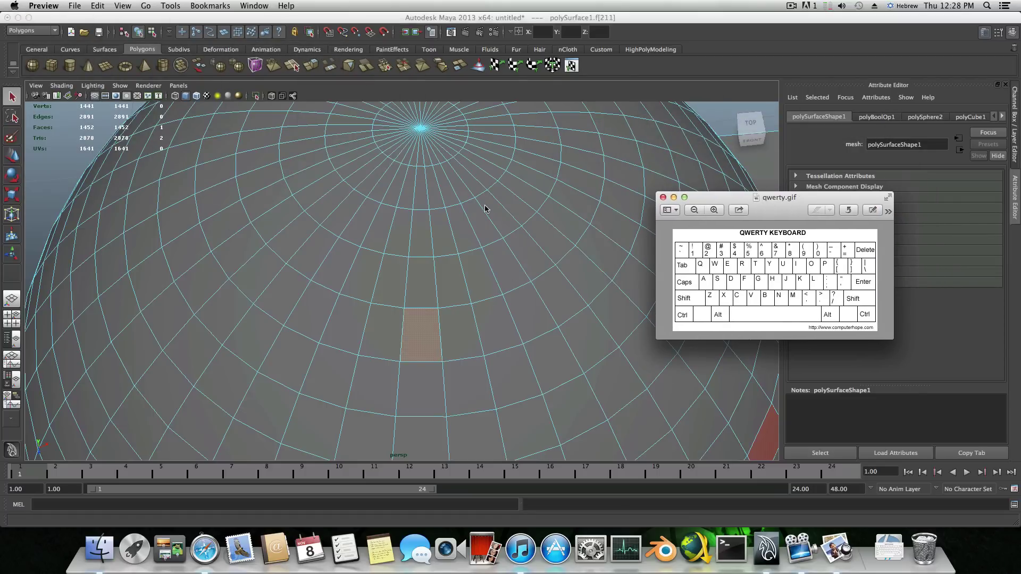
scroll(493, 292, "down", 5)
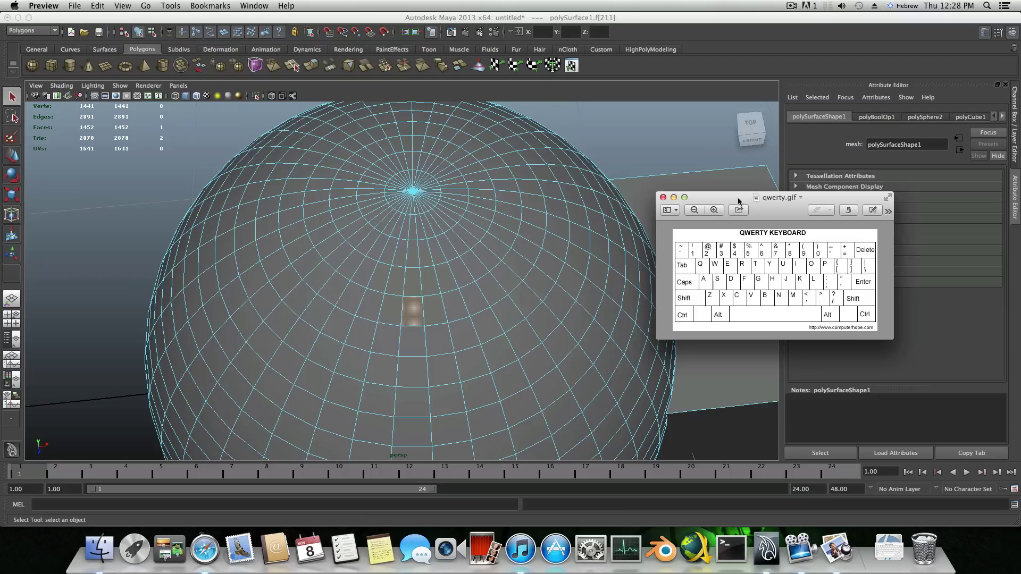
left_click_drag(741, 201, 741, 190)
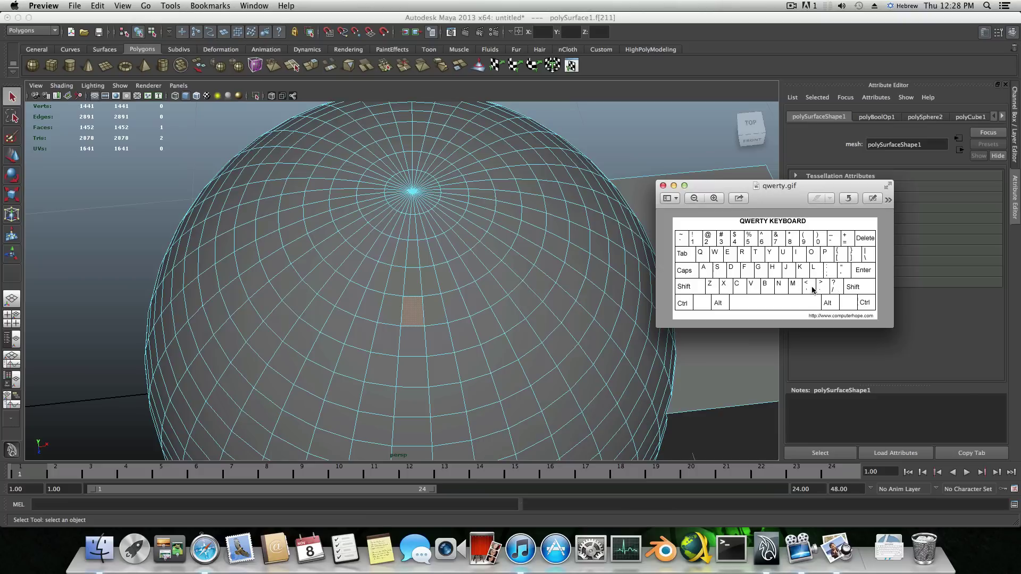
Return to Maya, select one face on the sphere's upper front and grow the selection to a nine-by-nine patch.
left_click(463, 230)
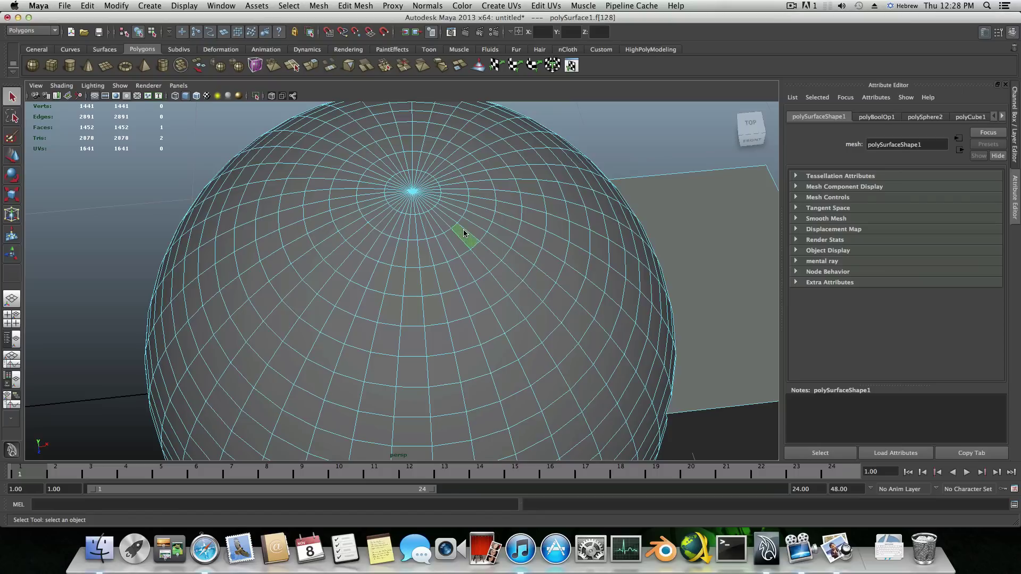
left_click(429, 317)
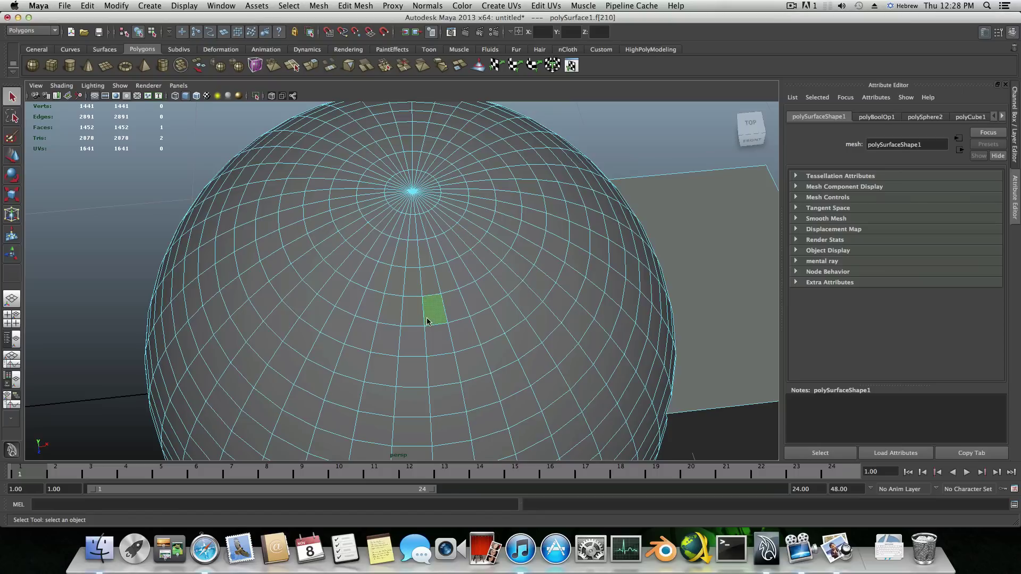
key("shift+period")
key("shift+period")
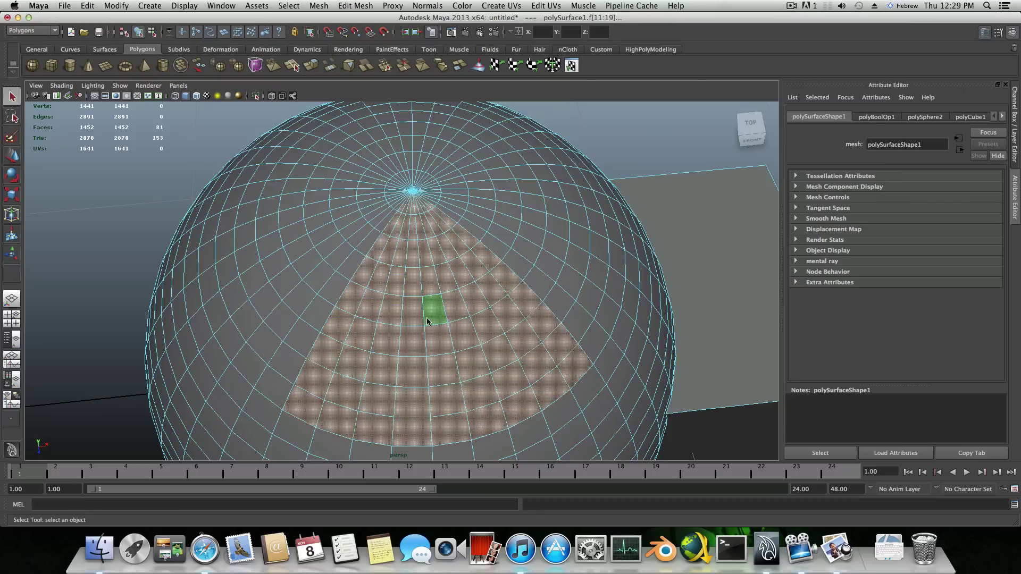
Shrink the nine-by-nine patch selection repeatedly until no faces remain selected.
key("ctrl+less")
key("ctrl+less")
key("ctrl+less")
key("ctrl+less")
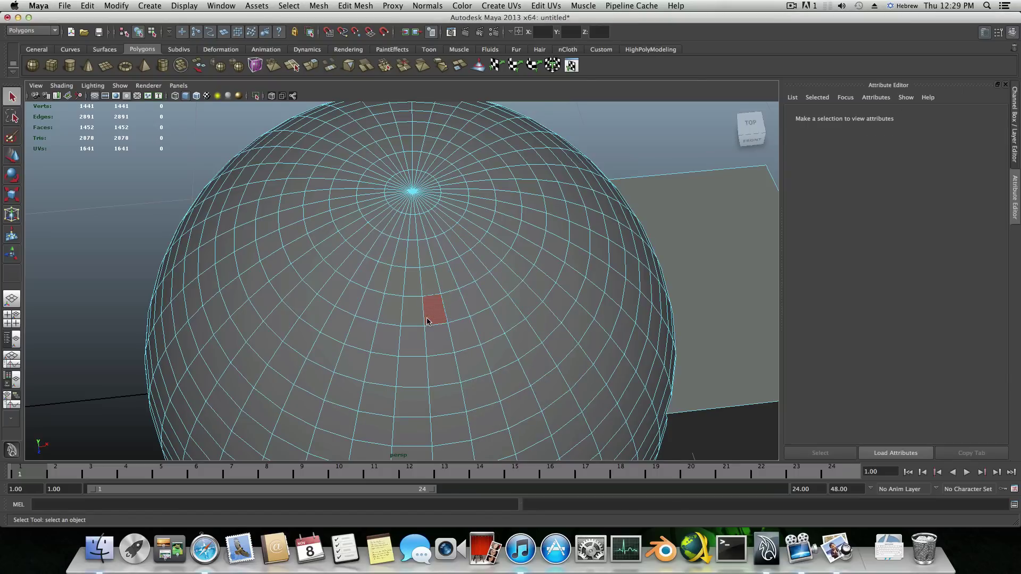
Reselect the face on the sphere's upper front, grow it to a five-by-five patch and shrink that to three by three.
left_click(430, 315)
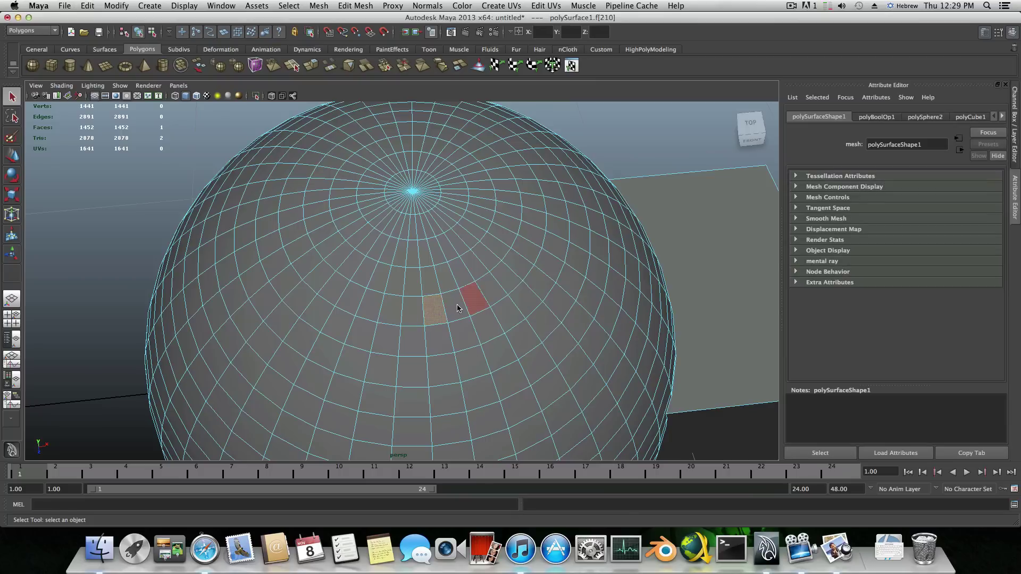
key("ctrl+greater")
key("ctrl+greater")
key("ctrl+greater")
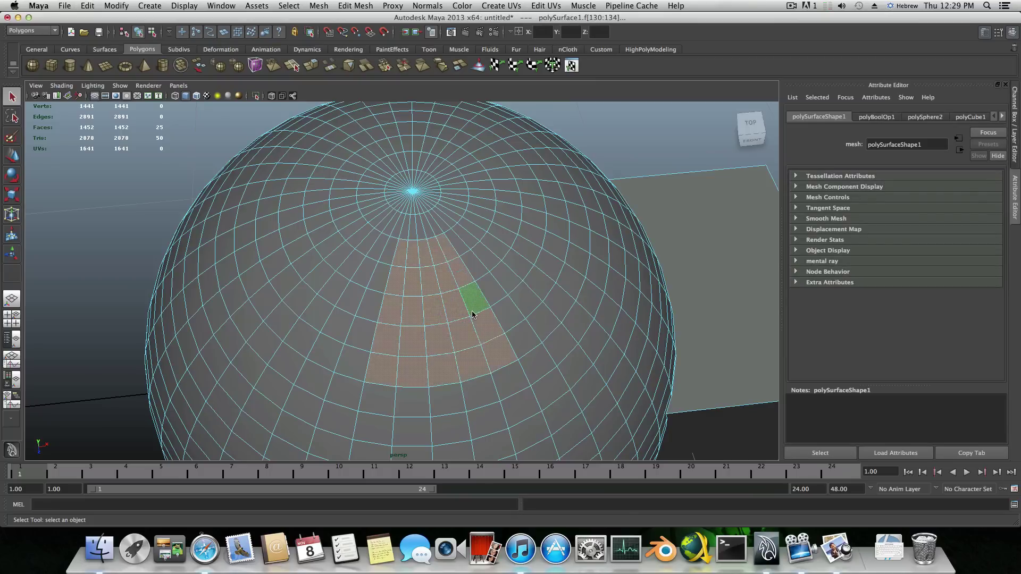
key("ctrl+less")
key("ctrl+less")
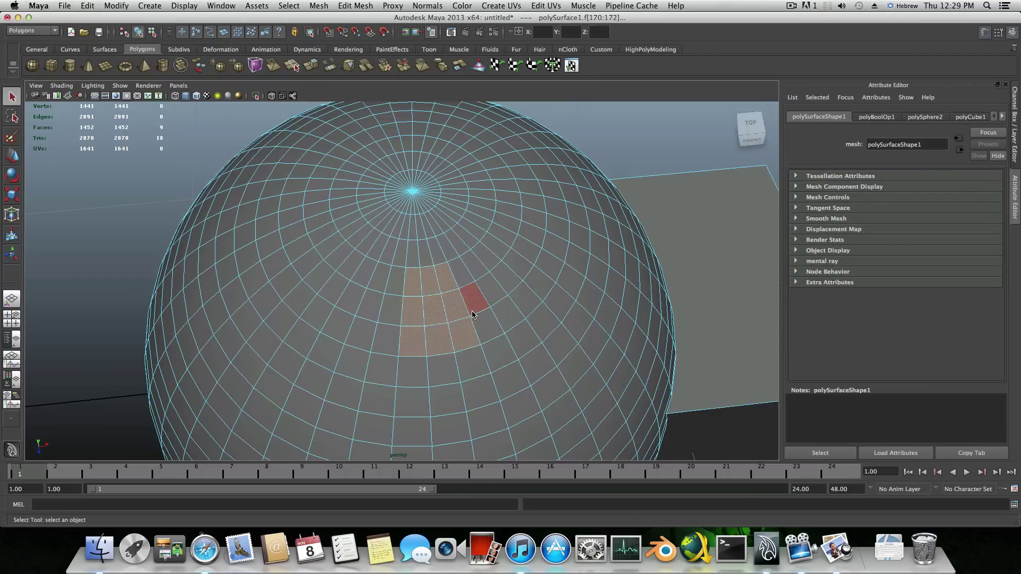
Select a triangular face at the sphere's top pole and grow the selection repeatedly into a cap around the pole.
left_click(414, 208)
key("ctrl+greater")
key("ctrl+greater")
key("ctrl+greater")
key("ctrl+greater")
key("ctrl+greater")
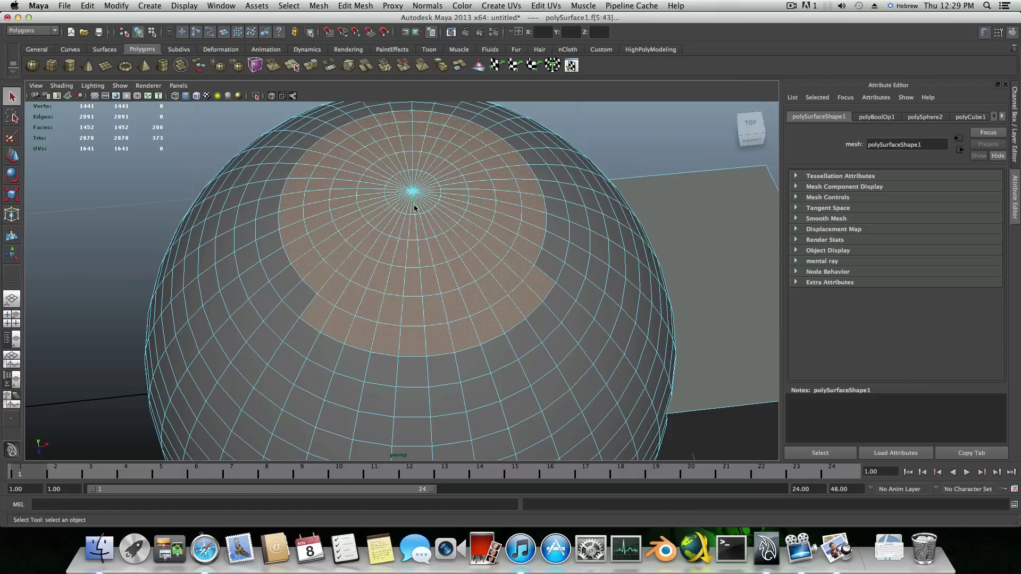
Shrink the cap selection back towards the pole and grow it again into a larger cap over the sphere's top.
key("ctrl+less")
key("ctrl+less")
key("ctrl+less")
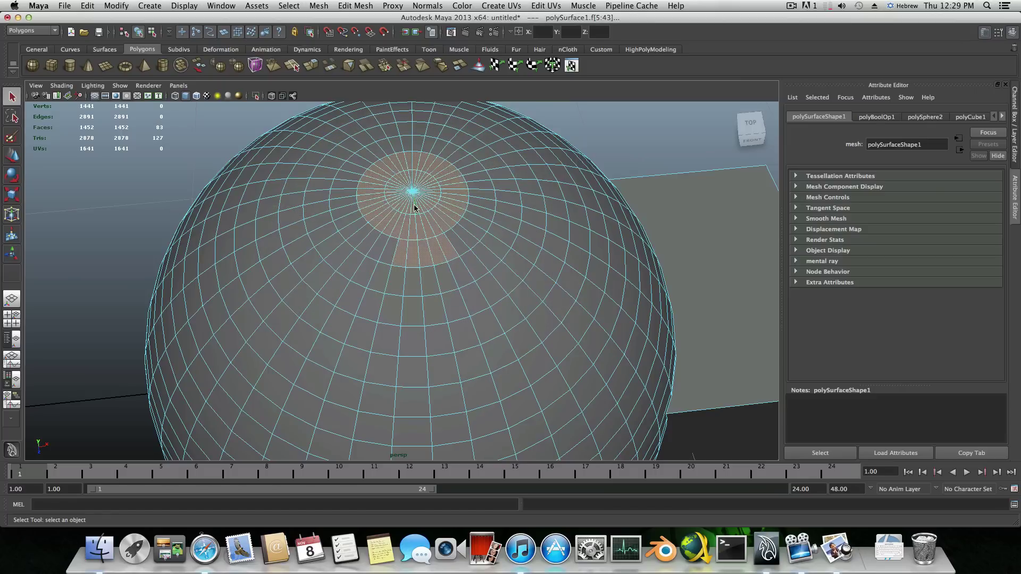
key("ctrl+greater")
key("ctrl+greater")
key("ctrl+greater")
key("ctrl+greater")
key("ctrl+greater")
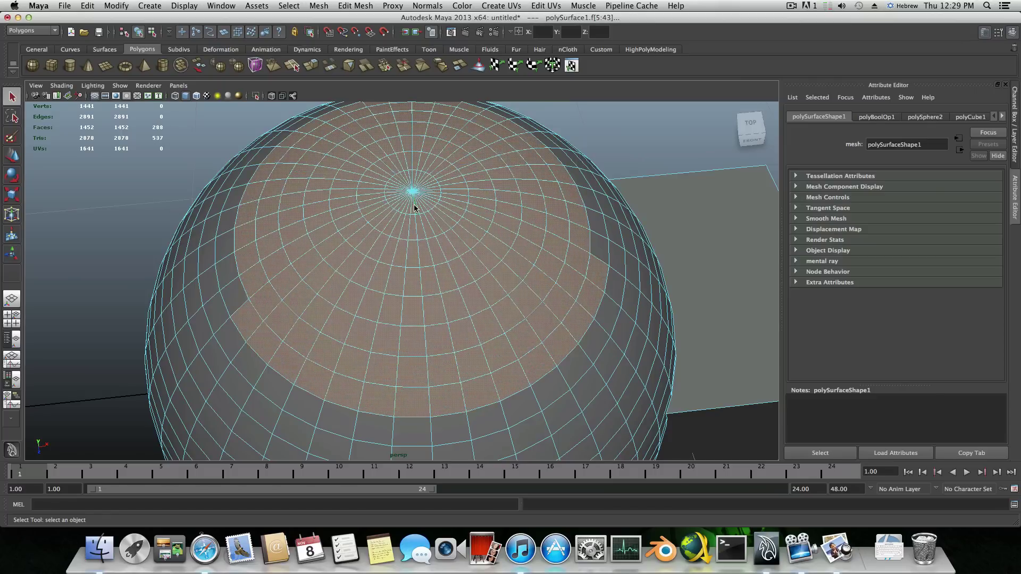
Add faces on the sphere's upper front to the cap selection with the Lasso Tool and return to the Select Tool.
scroll(484, 223, "down", 4)
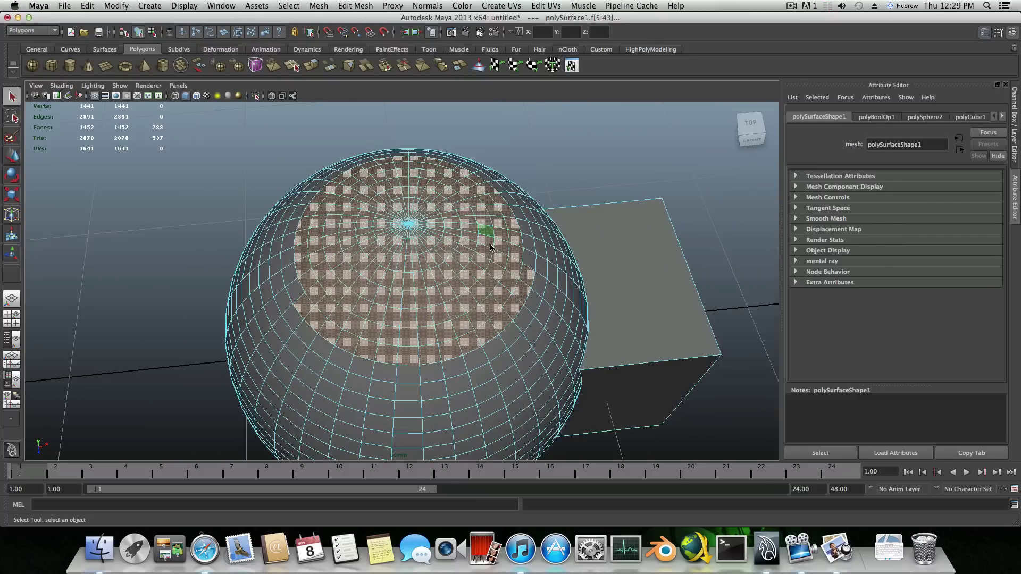
left_click_drag(490, 244, 484, 219, "alt")
middle_click_drag(483, 218, 489, 295, "alt")
left_click_drag(489, 296, 485, 266, "alt")
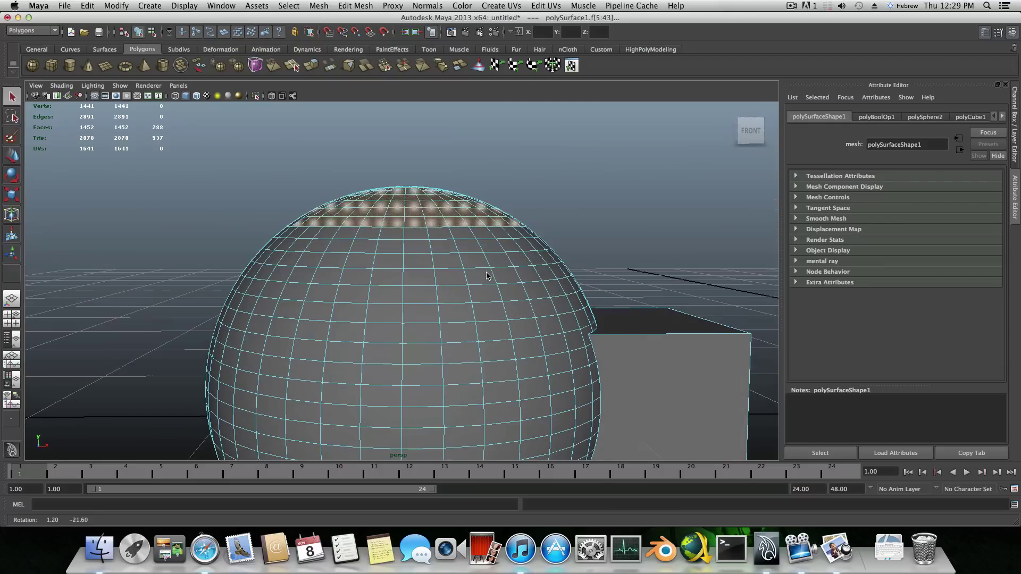
left_click(13, 118)
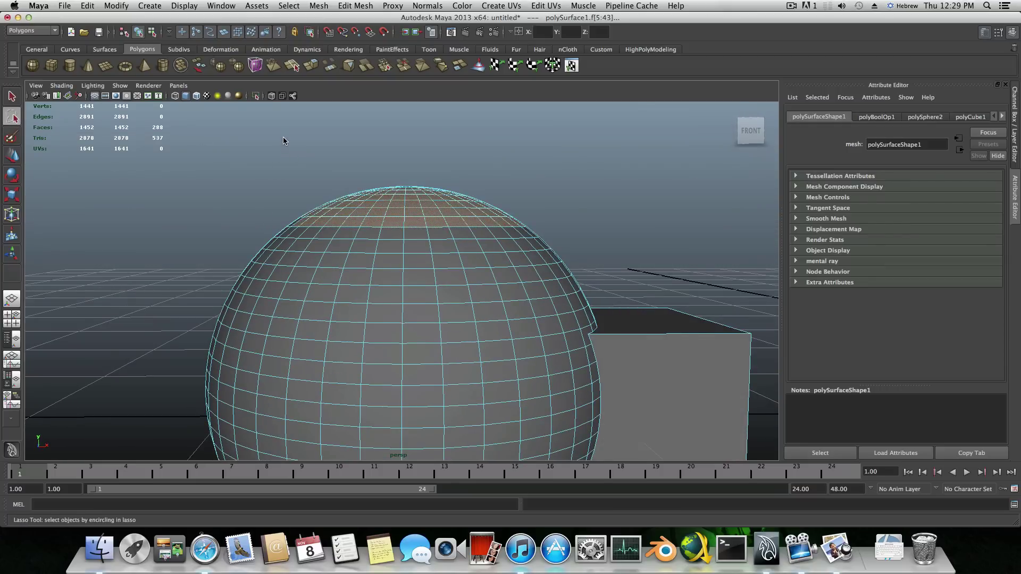
mouse_move(283, 137)
left_mouse_down()
mouse_move(260, 159)
mouse_move(429, 253)
mouse_move(553, 269)
mouse_move(501, 77)
left_mouse_up()
left_click_drag(277, 127, 274, 139)
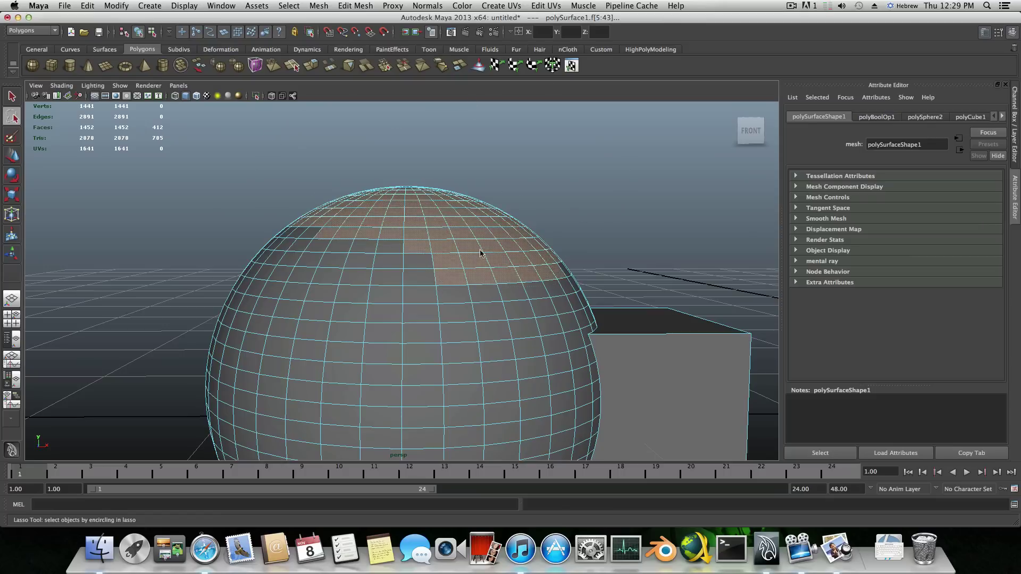
key("q")
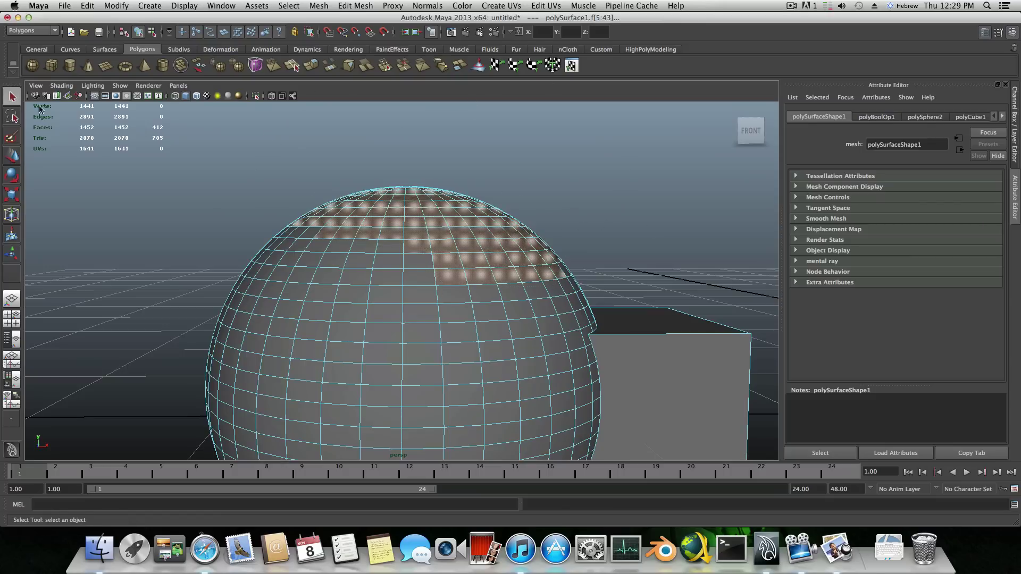
Open the tool settings of the Select Tool.
mouse_move(518, 240)
left_mouse_down("alt")
mouse_move(299, 254)
mouse_move(46, 245)
left_mouse_up("alt")
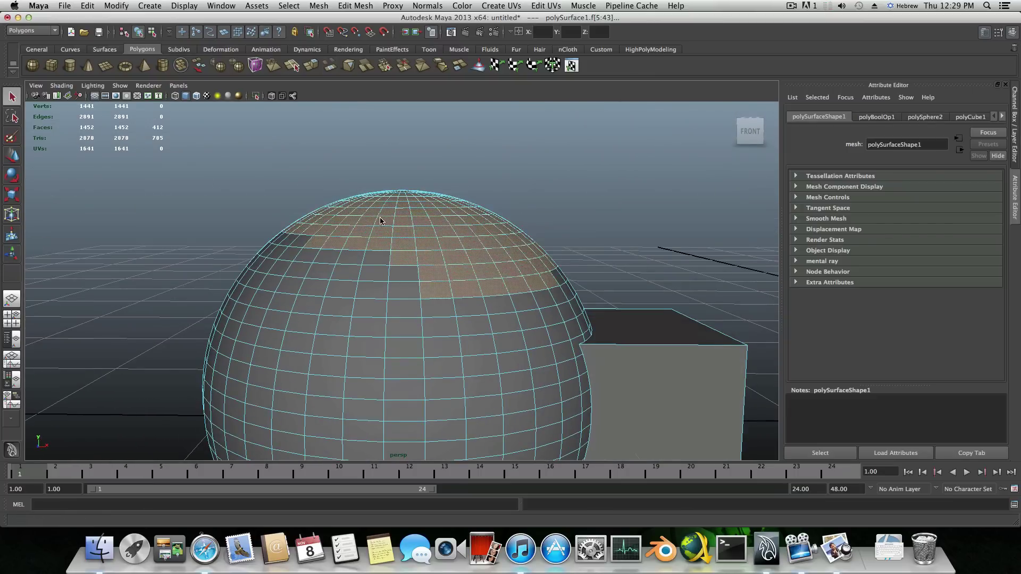
scroll(380, 220, "down", 3)
double_click(12, 95)
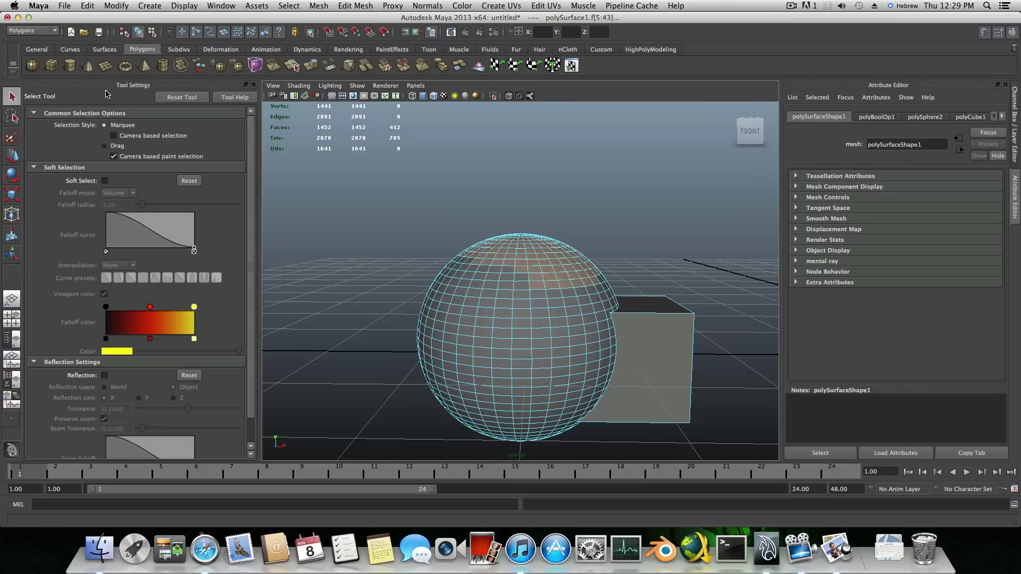
Reopen the Select Tool settings and enable camera based selection for marquee selection.
left_click(254, 85)
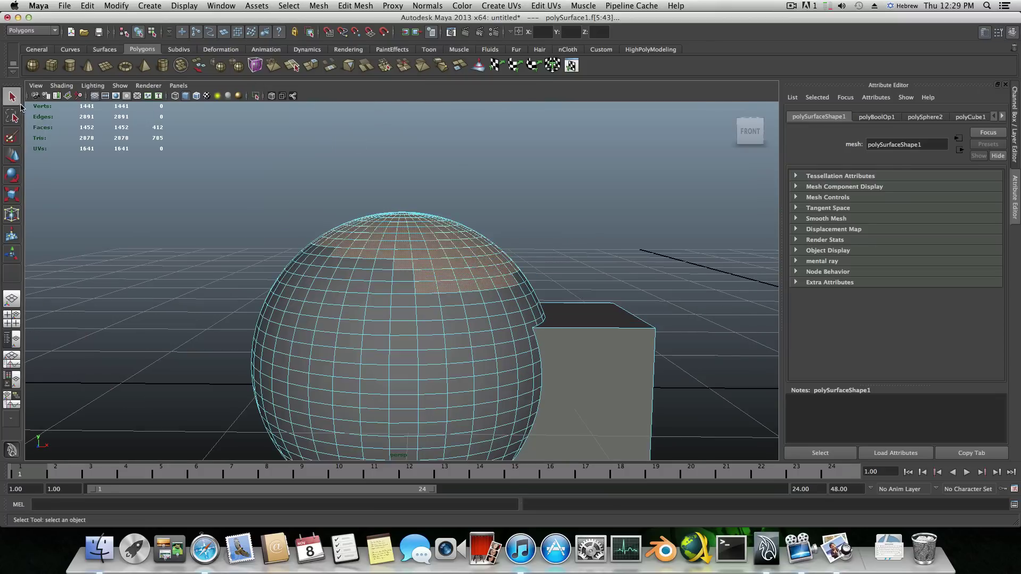
double_click(12, 97)
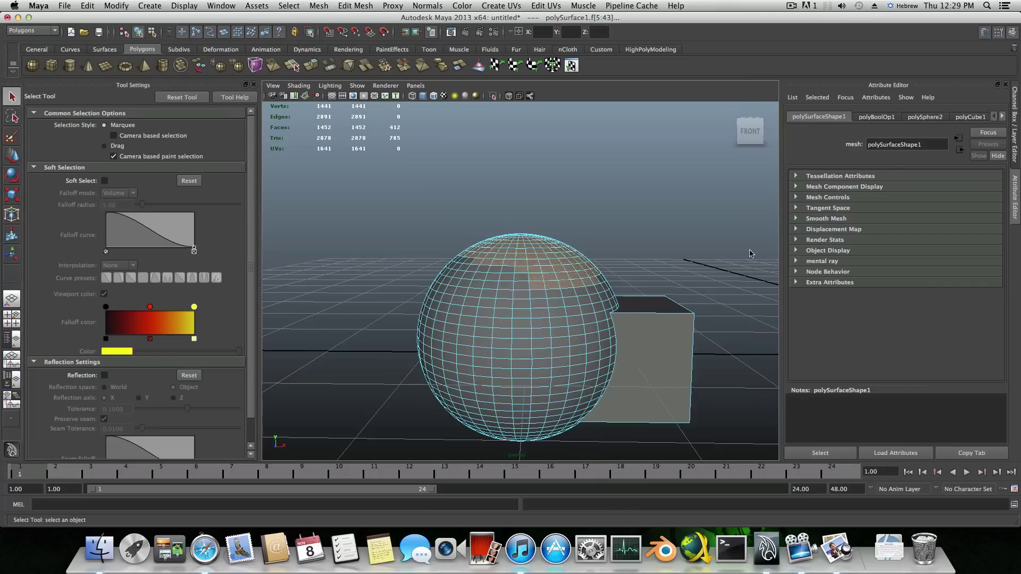
left_click_drag(556, 286, 557, 281, "alt")
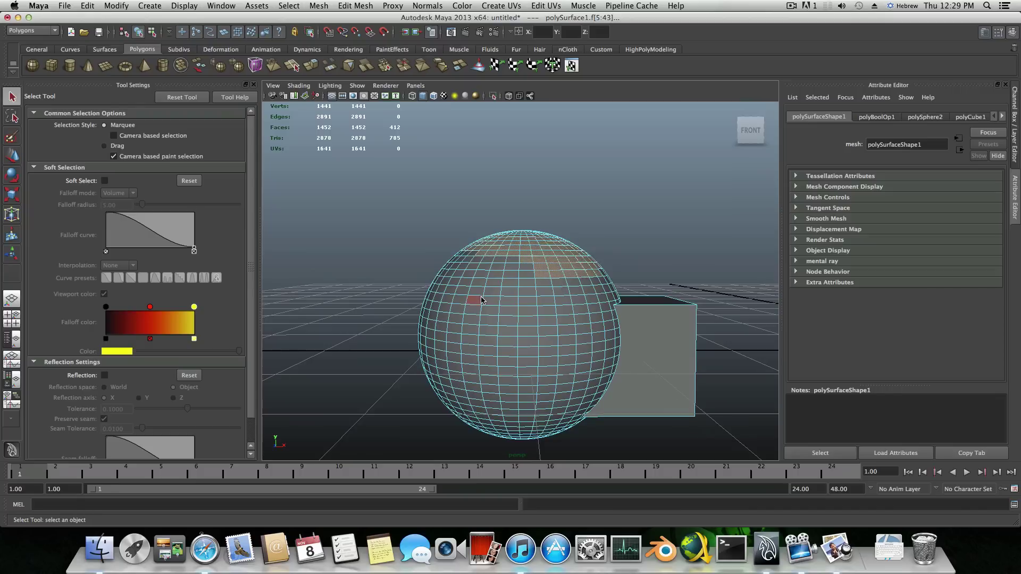
mouse_move(472, 300)
left_mouse_down("alt")
mouse_move(331, 358)
mouse_move(316, 331)
mouse_move(383, 298)
mouse_move(483, 326)
mouse_move(468, 308)
mouse_move(485, 298)
left_mouse_up("alt")
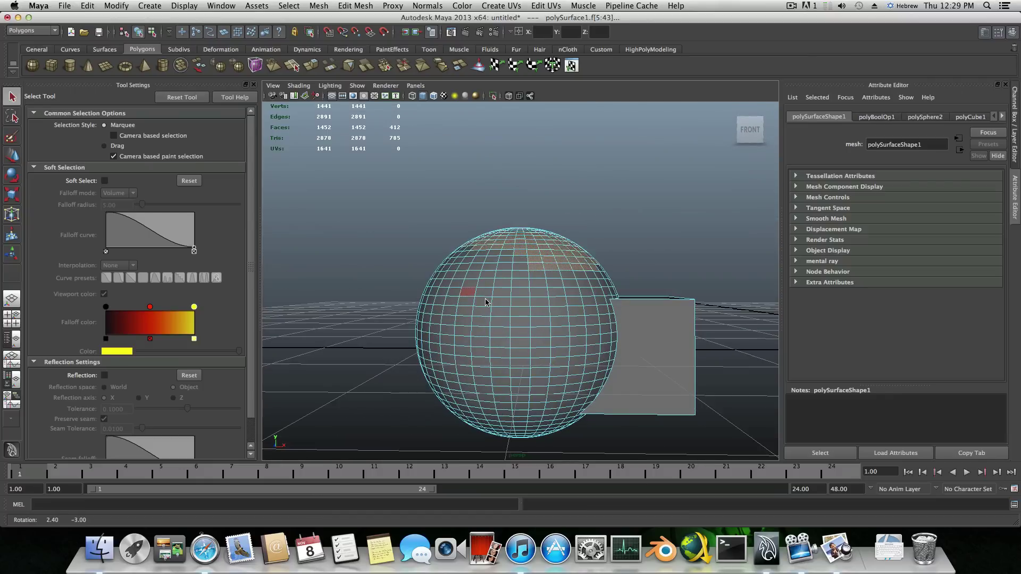
left_click(114, 136)
Marquee-select the camera-facing faces of the sphere and cube, and inspect the selection from the sides and back.
left_click_drag(405, 244, 602, 290)
right_click_drag(487, 291, 466, 307, "alt")
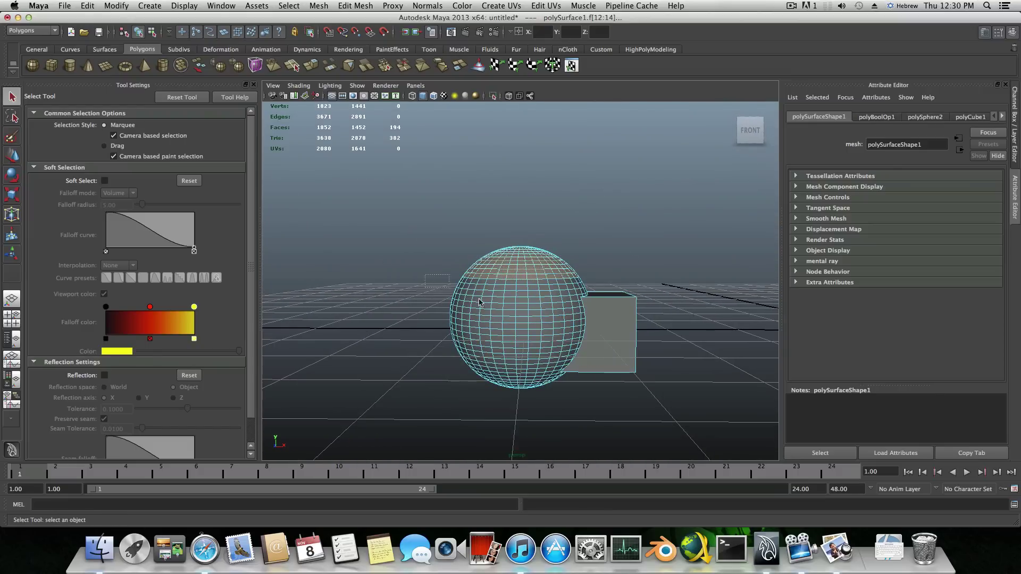
left_click_drag(605, 369, 553, 356)
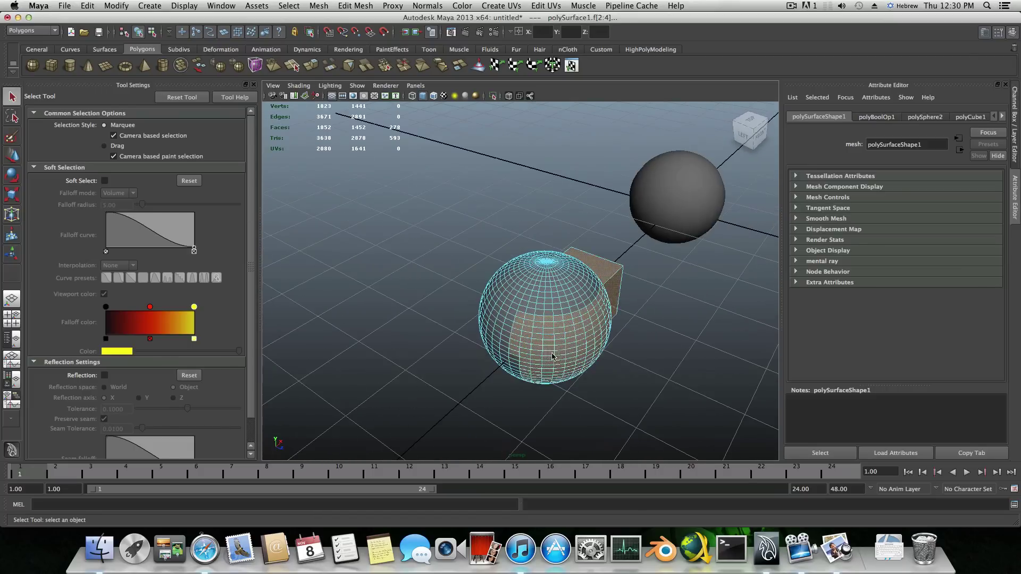
left_click_drag(441, 304, 689, 338, "alt")
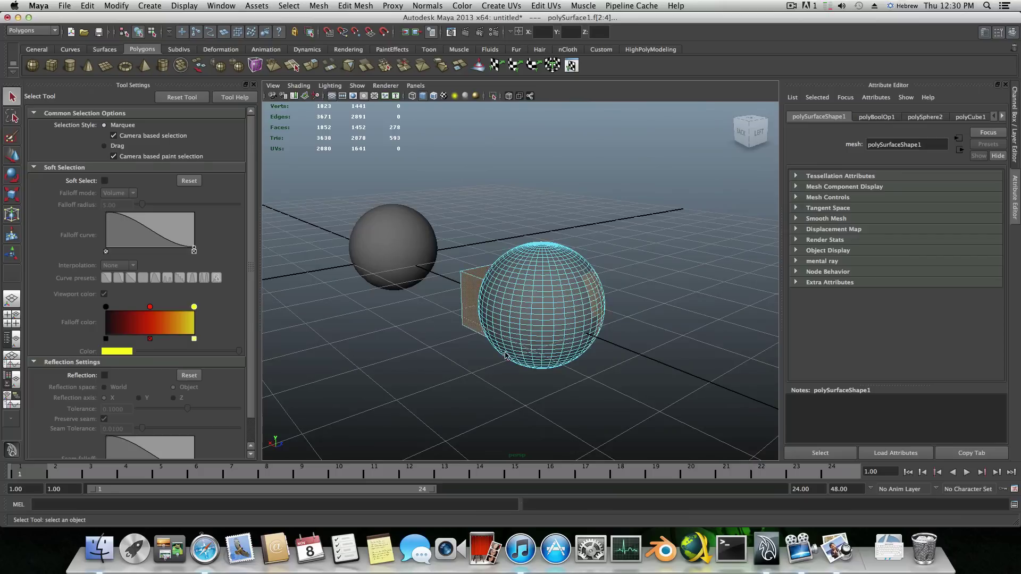
left_click_drag(505, 355, 558, 334, "alt")
middle_click_drag(559, 334, 513, 358, "alt")
right_click_drag(513, 359, 565, 367, "alt")
left_click_drag(565, 369, 501, 361, "alt")
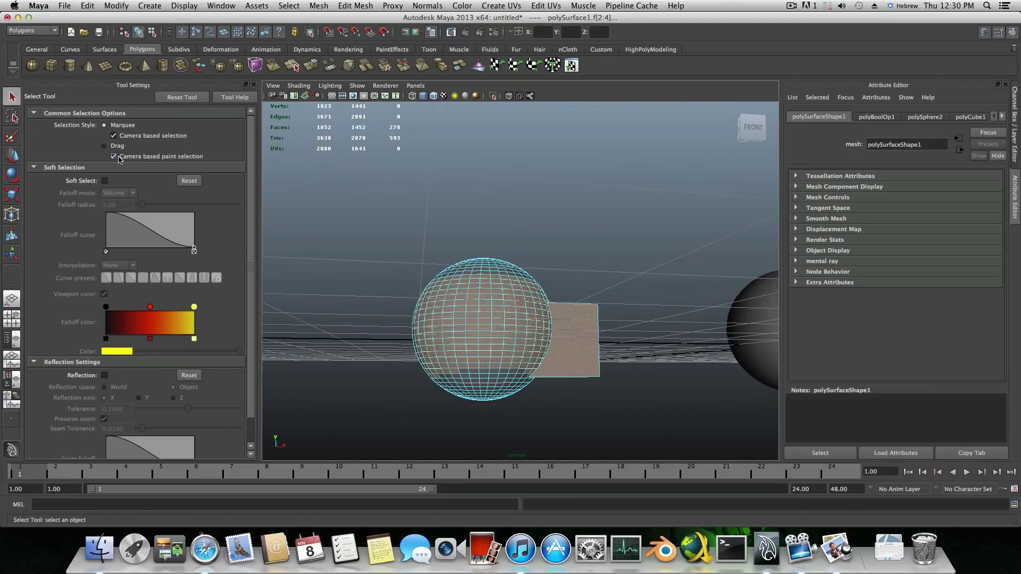
Turn off camera based selection and clear the face selection.
left_click(113, 135)
left_click(388, 234)
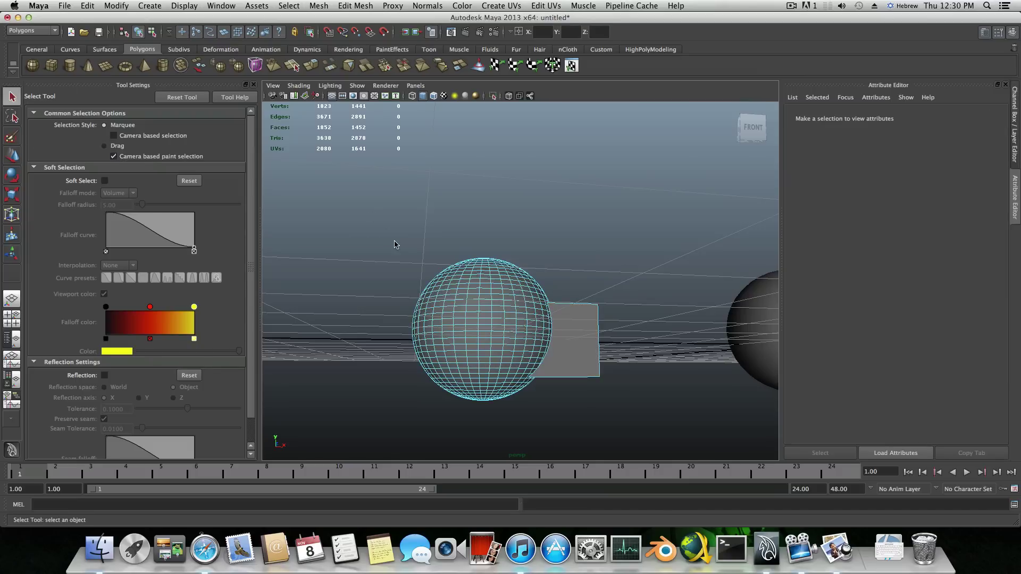
Activate the Paint Selection Tool and set its upper brush radius to 0.03.
left_click(8, 139)
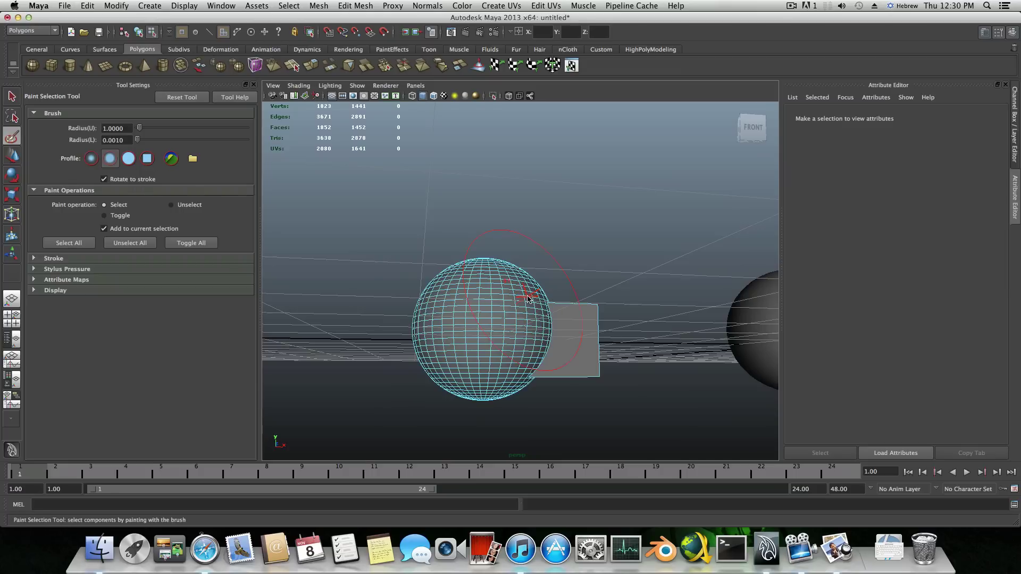
left_click_drag(486, 283, 489, 296, "alt")
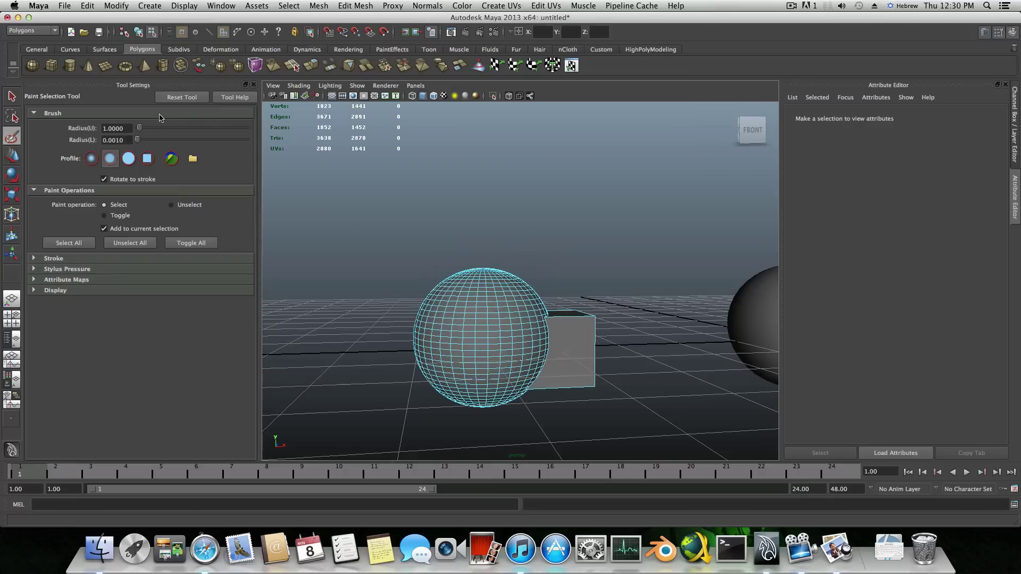
left_click_drag(140, 129, 114, 129)
scroll(470, 314, "up", 3)
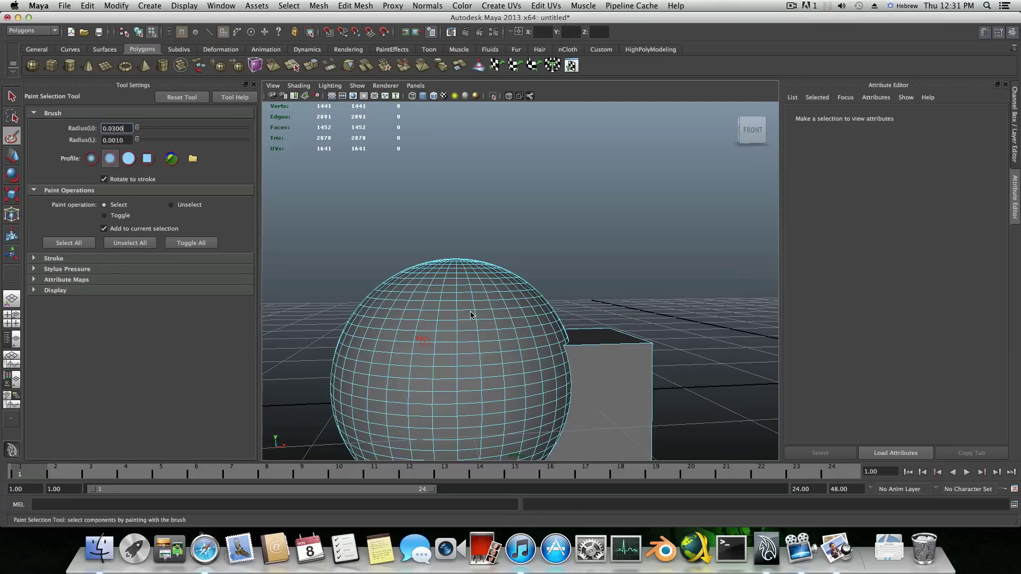
Paint-select a patch of faces on the upper front of the sphere joined to the cube.
left_click(445, 356)
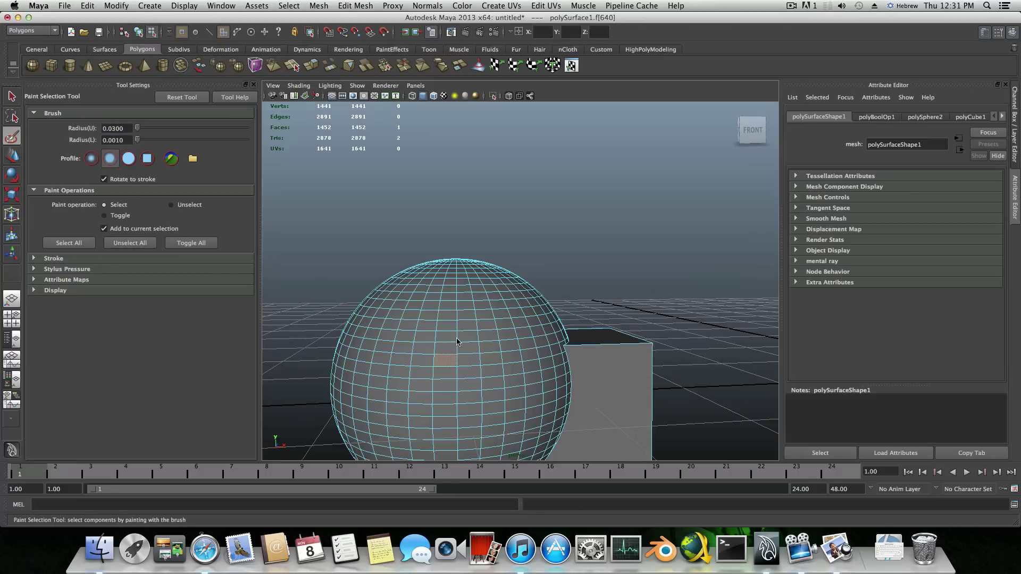
mouse_move(511, 338)
left_mouse_down()
mouse_move(447, 346)
mouse_move(473, 329)
mouse_move(462, 327)
mouse_move(422, 337)
mouse_move(484, 327)
mouse_move(479, 340)
mouse_move(336, 351)
mouse_move(479, 346)
mouse_move(500, 335)
mouse_move(492, 331)
left_mouse_up()
middle_click_drag(492, 331, 477, 313, "alt")
right_click_drag(478, 312, 502, 263, "alt")
mouse_move(503, 263)
left_mouse_down()
mouse_move(504, 244)
mouse_move(457, 279)
mouse_move(392, 286)
mouse_move(431, 338)
mouse_move(465, 314)
mouse_move(292, 246)
left_mouse_up()
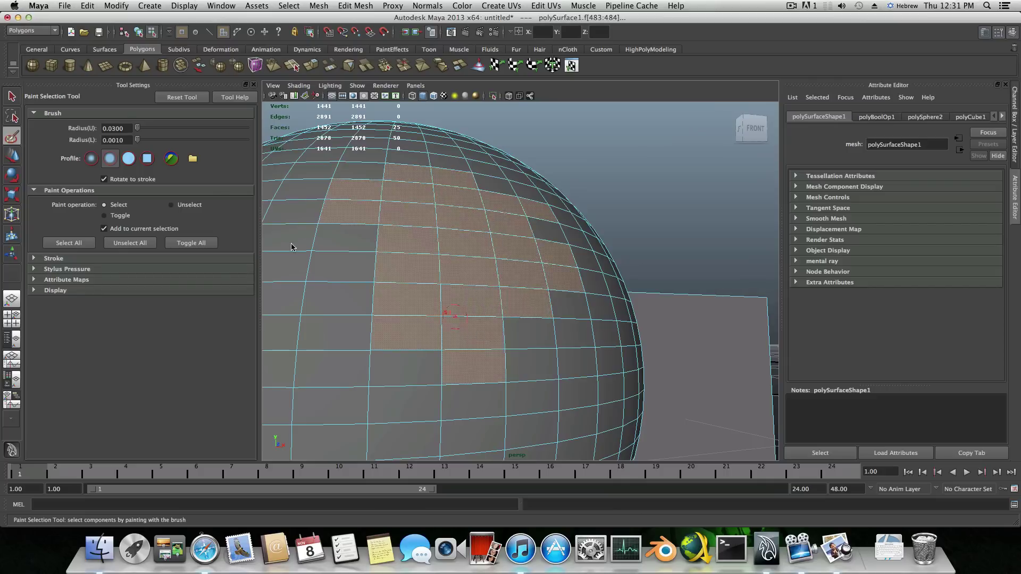
Set the upper brush radius to 0.05 and extend the painted face selection across the sphere's upper front.
left_click_drag(137, 131, 137, 132)
left_click(118, 128)
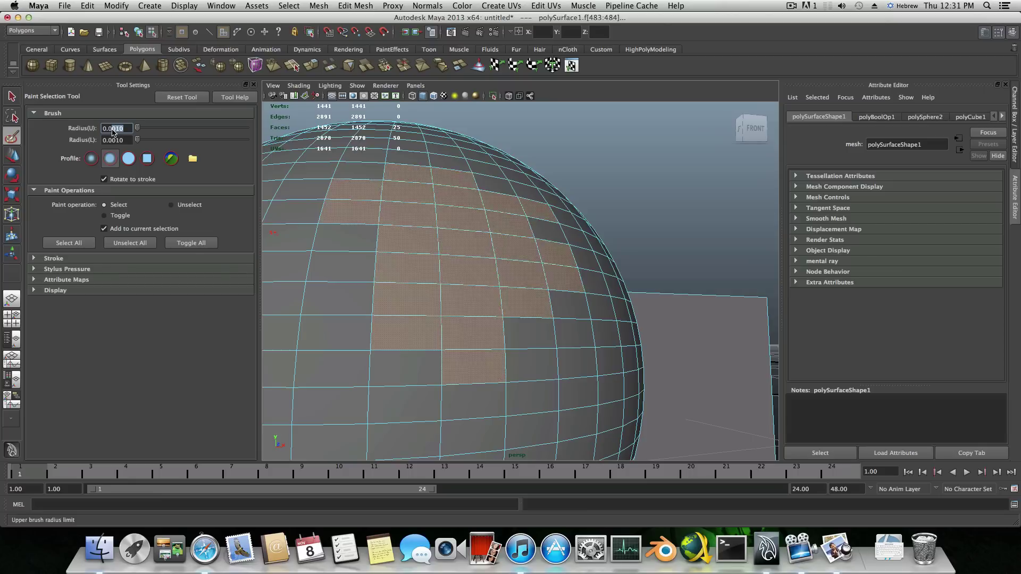
type("50")
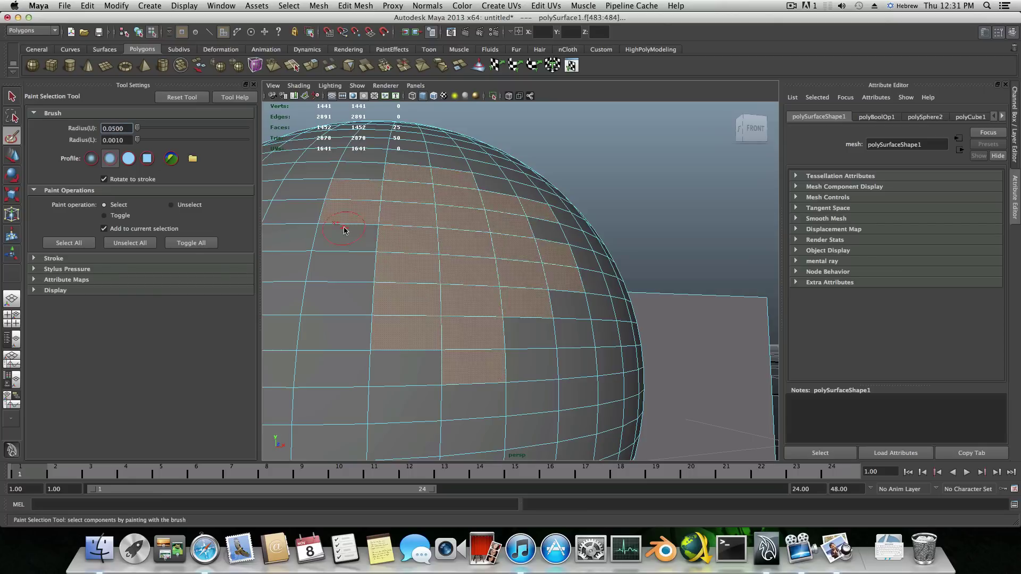
mouse_move(344, 227)
left_mouse_down()
mouse_move(384, 334)
mouse_move(345, 309)
left_mouse_up()
scroll(374, 329, "down", 5)
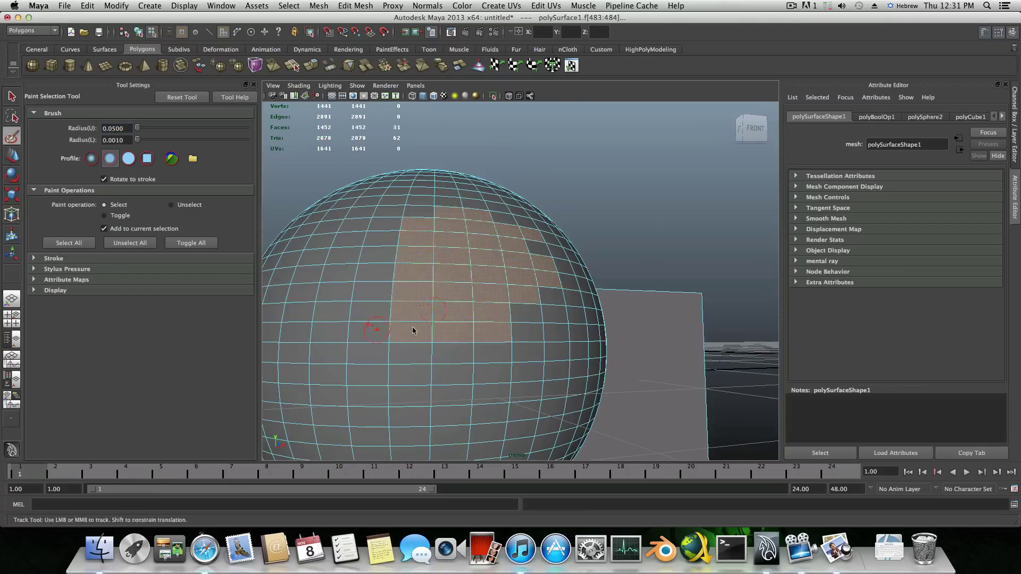
middle_click_drag(413, 329, 510, 325, "alt")
mouse_move(514, 233)
left_mouse_down()
mouse_move(510, 282)
mouse_move(490, 256)
mouse_move(513, 310)
mouse_move(474, 317)
mouse_move(453, 304)
mouse_move(493, 268)
mouse_move(433, 254)
mouse_move(455, 277)
mouse_move(340, 320)
left_mouse_up()
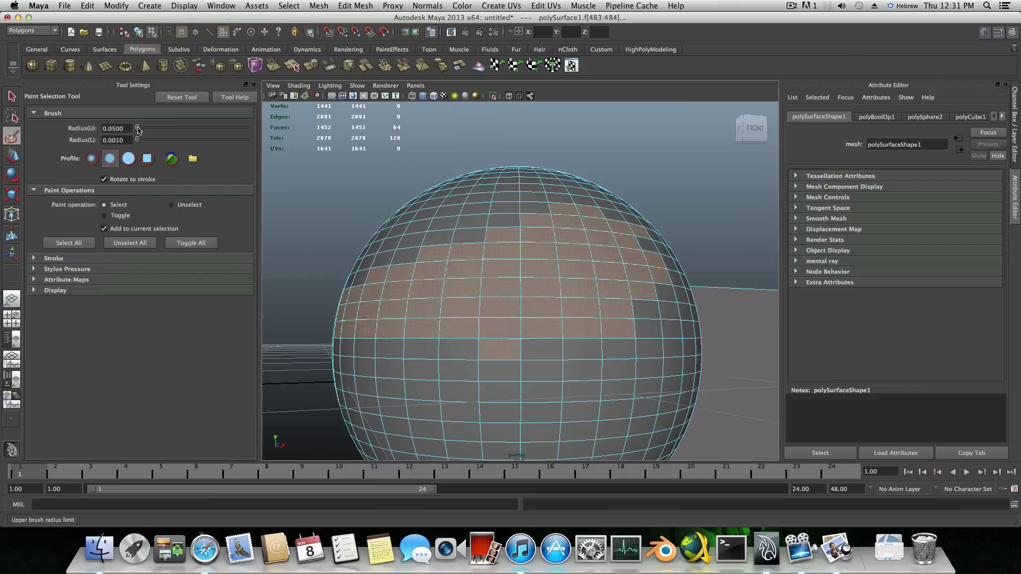
Enlarge the upper brush radius to about 0.24 and paint more faces across the middle of the sphere's front.
left_click_drag(138, 127, 137, 129)
mouse_move(483, 277)
left_mouse_down()
mouse_move(495, 236)
mouse_move(451, 226)
mouse_move(483, 258)
mouse_move(545, 409)
mouse_move(570, 306)
mouse_move(606, 317)
mouse_move(661, 290)
mouse_move(647, 302)
mouse_move(585, 308)
left_mouse_up()
scroll(531, 330, "down", 6)
mouse_move(511, 340)
left_mouse_down("alt")
mouse_move(372, 383)
mouse_move(479, 367)
mouse_move(515, 331)
left_mouse_up("alt")
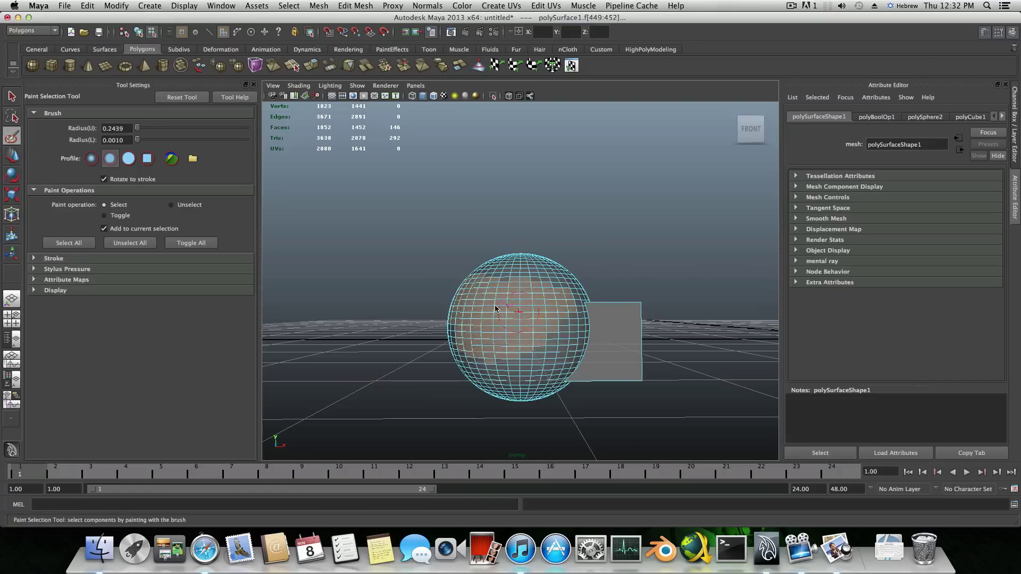
Enable Reflection in the Select Tool settings and switch component editing to the separate sphere.
left_click(9, 96)
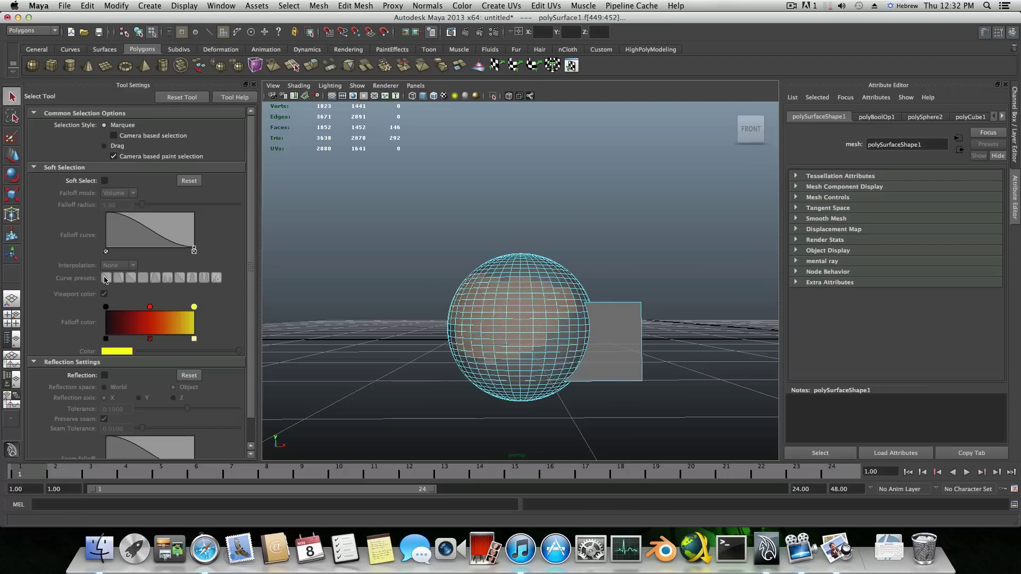
scroll(104, 279, "down", 1)
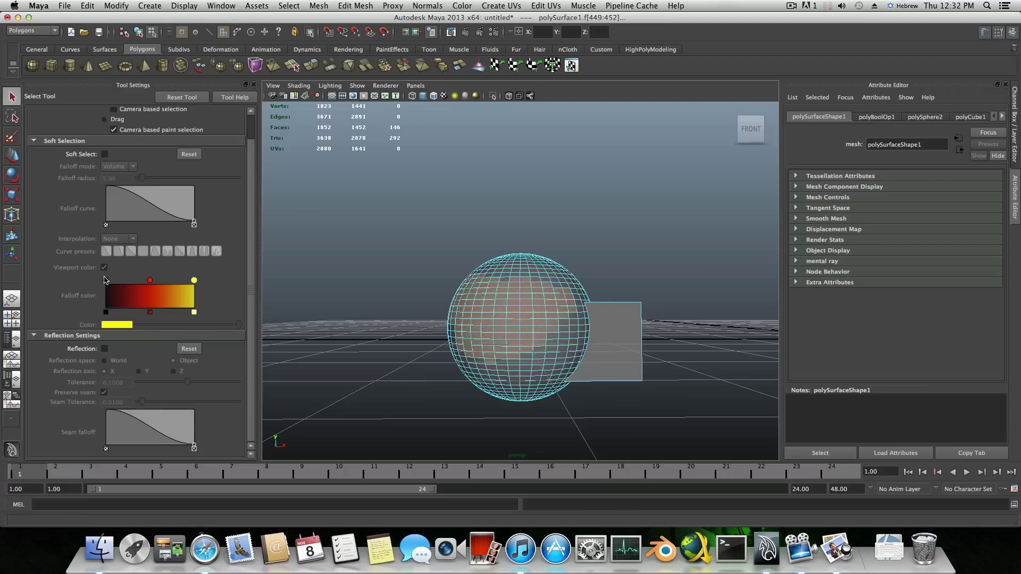
left_click(105, 349)
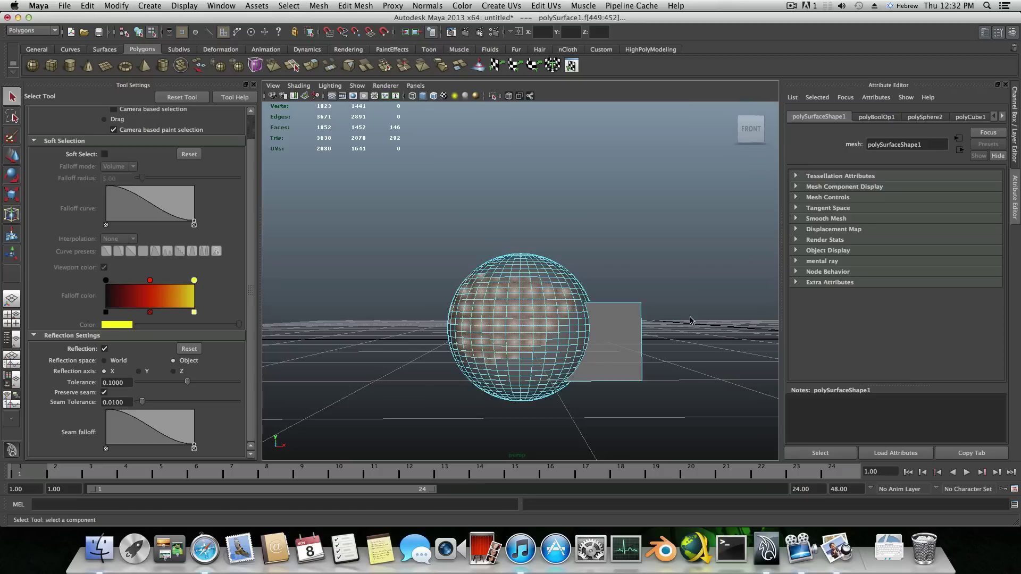
left_click_drag(686, 343, 506, 342, "alt")
left_click(546, 335)
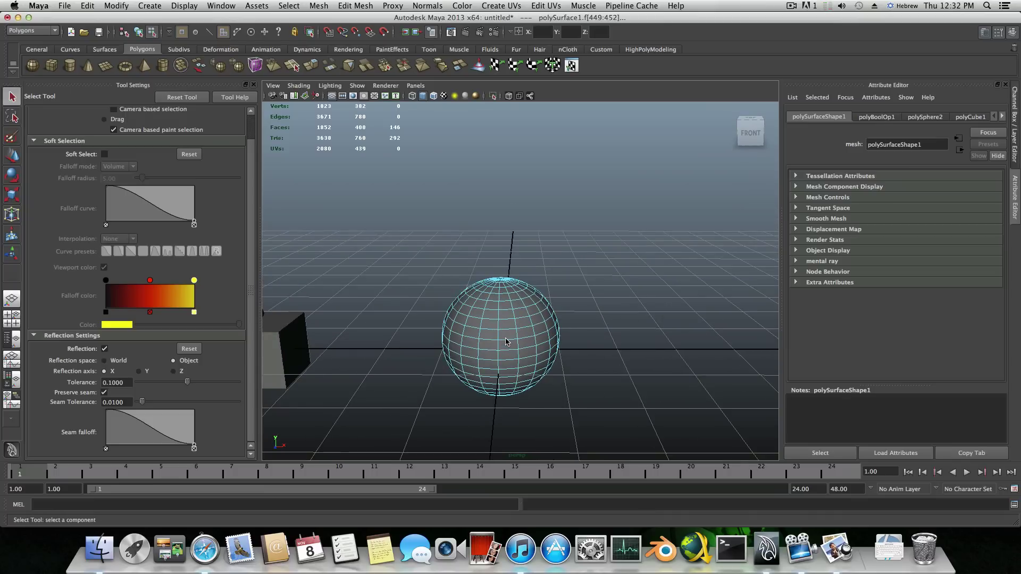
Set up the Sculpt Geometry Tool with an upper radius of 1.9512 and the Push operation, and switch the separate sphere to object mode.
left_click(477, 68)
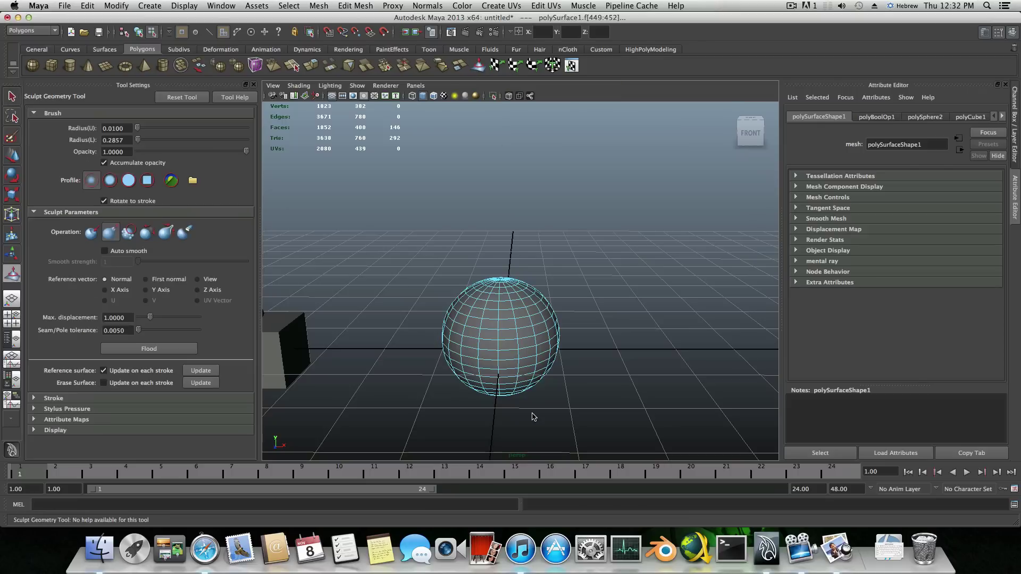
scroll(529, 379, "up", 5)
middle_click_drag(533, 370, 548, 328, "alt")
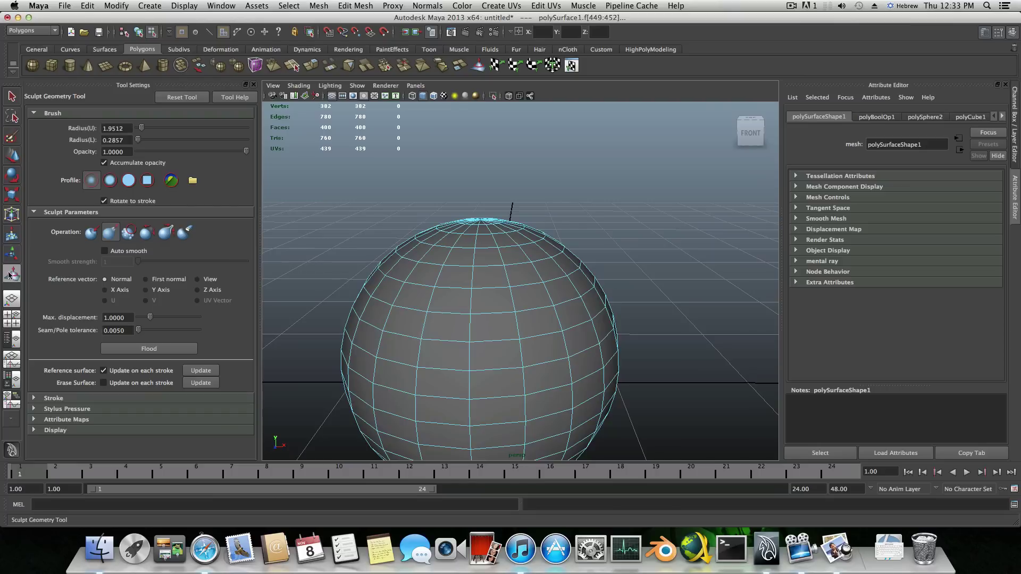
left_click(91, 232)
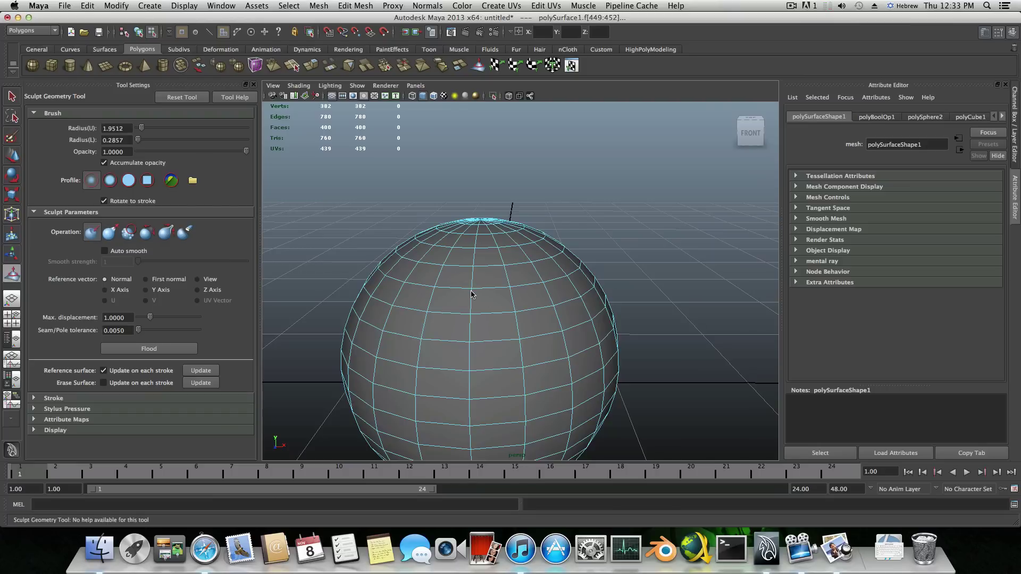
key("F8")
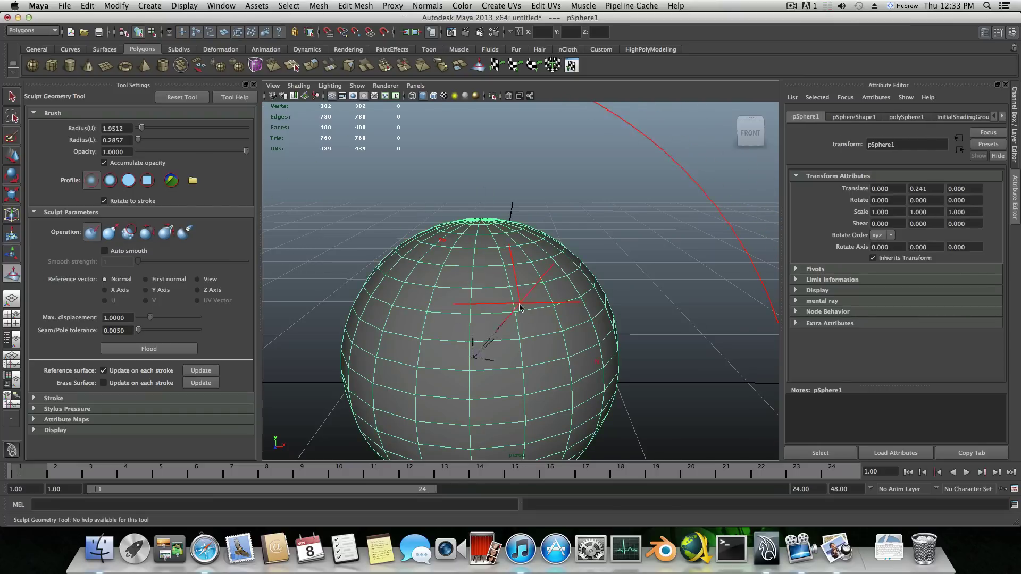
Try a push sculpt stroke on the sphere's front and undo it.
scroll(520, 308, "down", 5)
scroll(502, 315, "up", 5)
mouse_move(508, 308)
left_mouse_down()
mouse_move(516, 319)
mouse_move(479, 345)
mouse_move(463, 340)
left_mouse_up()
key("z")
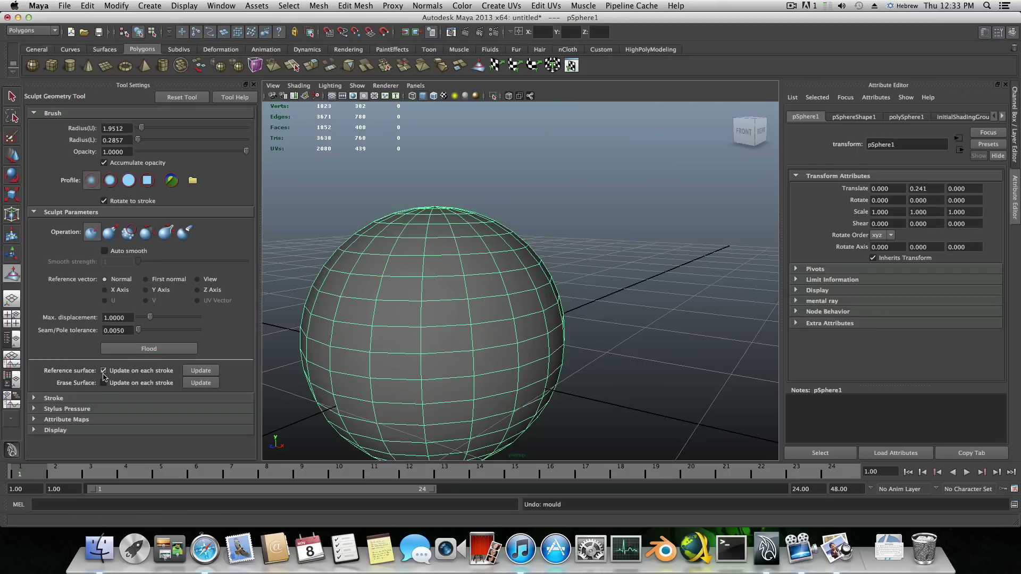
Check the Select Tool's Reflection settings, return to the Sculpt Geometry Tool and push a deep dent into the separate sphere.
left_click(11, 96)
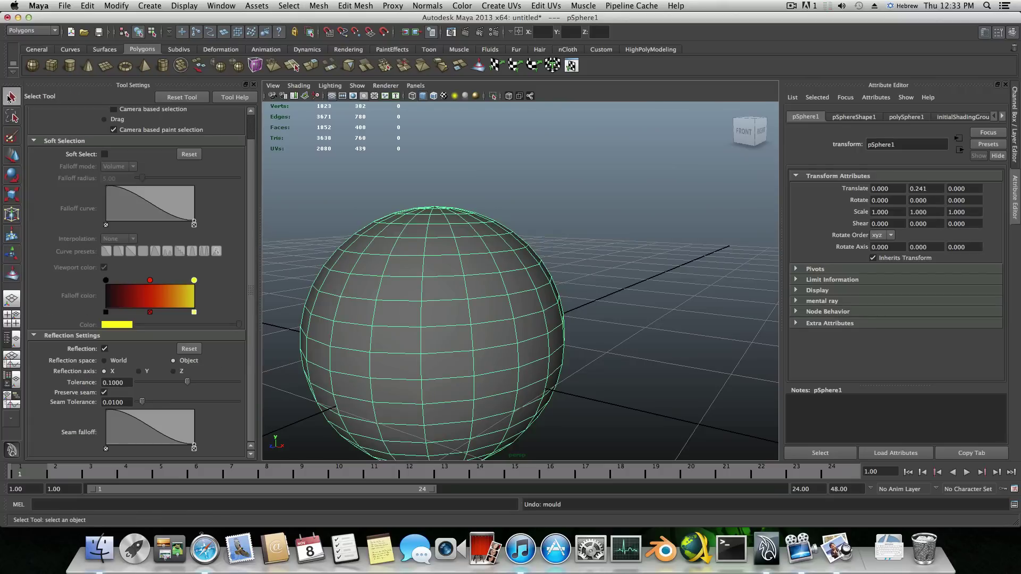
left_click(11, 273)
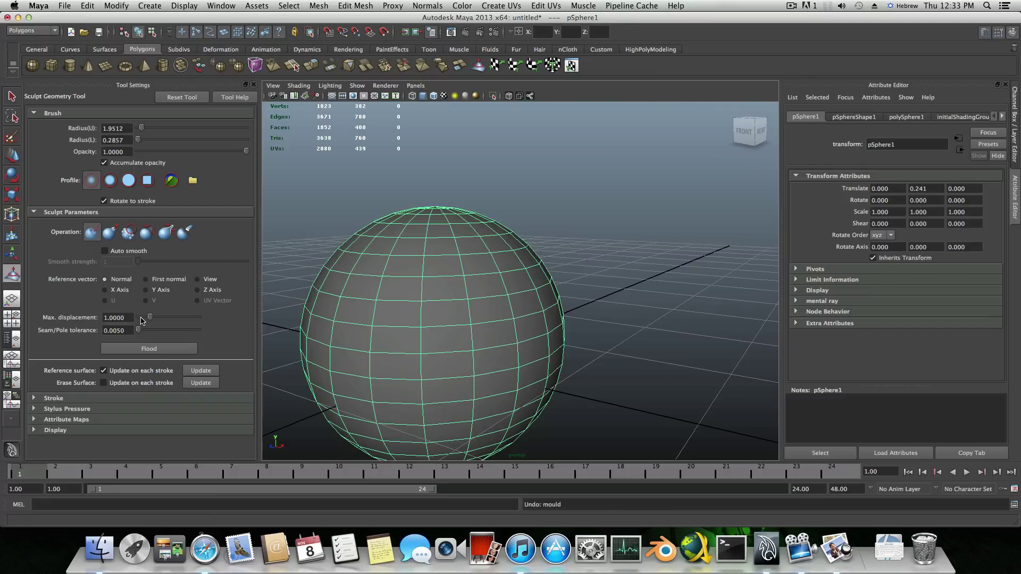
left_click(507, 338)
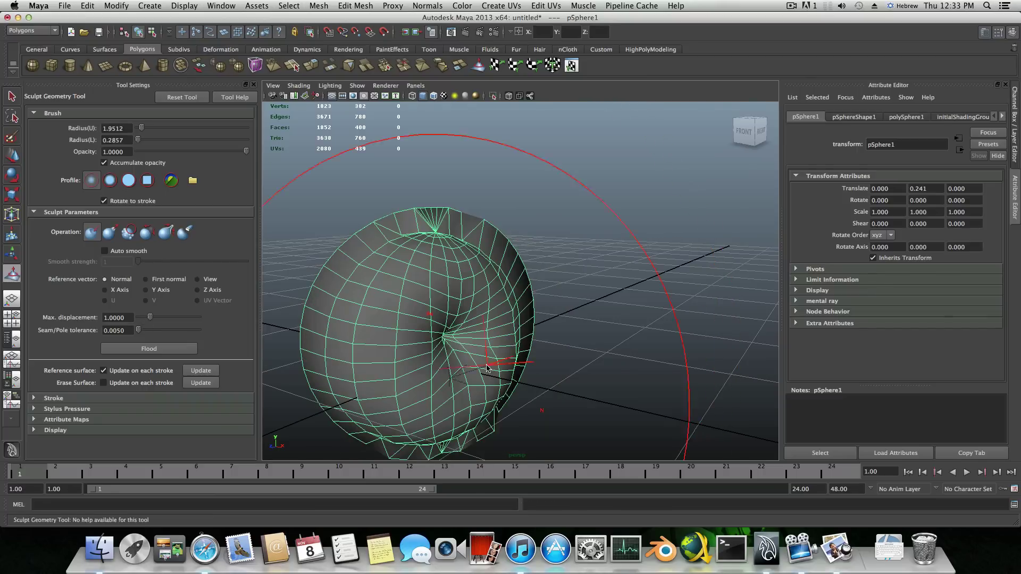
left_click_drag(487, 367, 460, 398, "alt")
left_click_drag(359, 334, 499, 428, "alt")
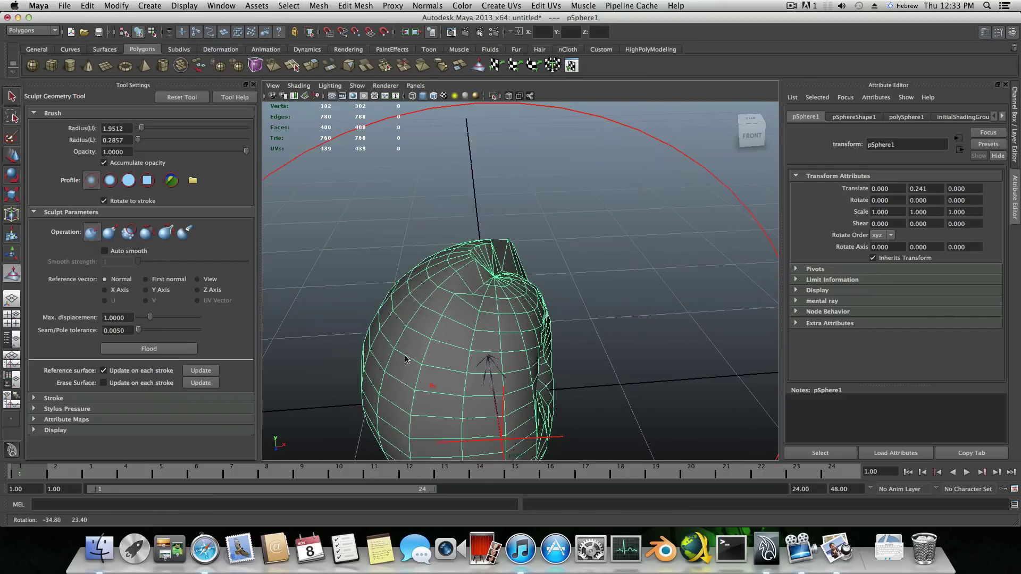
Create a new polygon sphere at the origin and move it up along Y to 1.546.
left_click(16, 96)
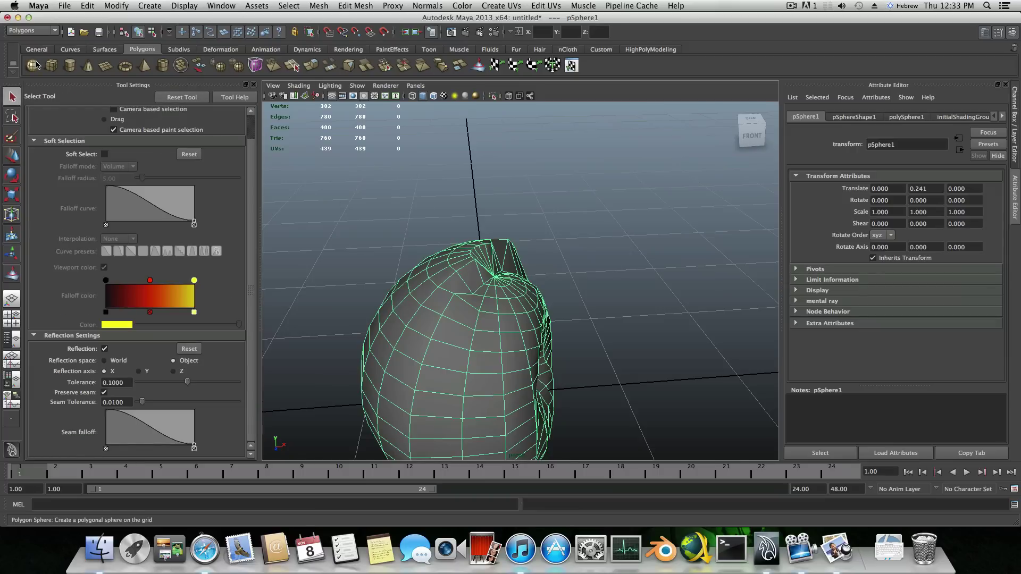
left_click(34, 65)
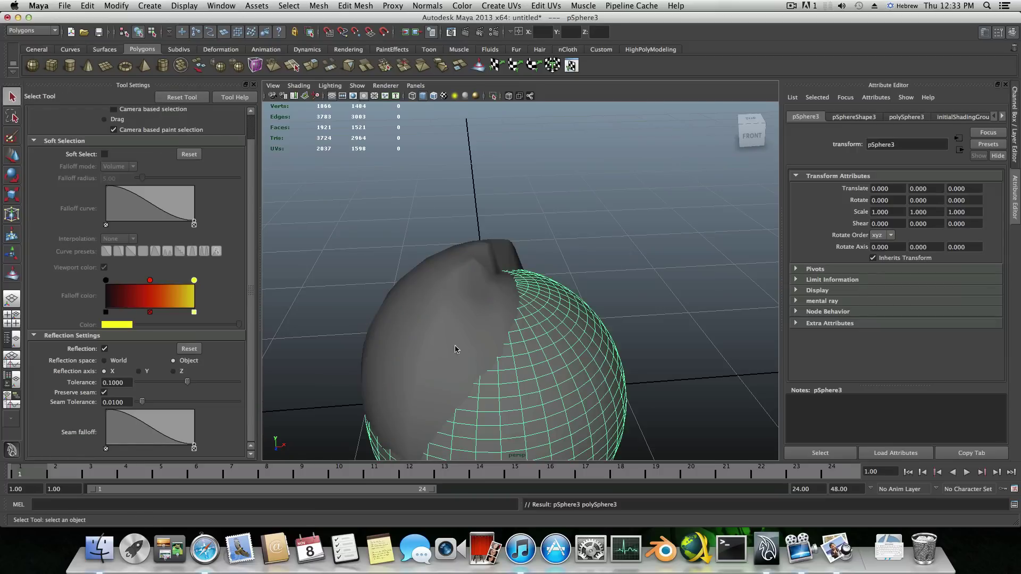
left_click(16, 157)
left_click_drag(500, 371, 485, 173)
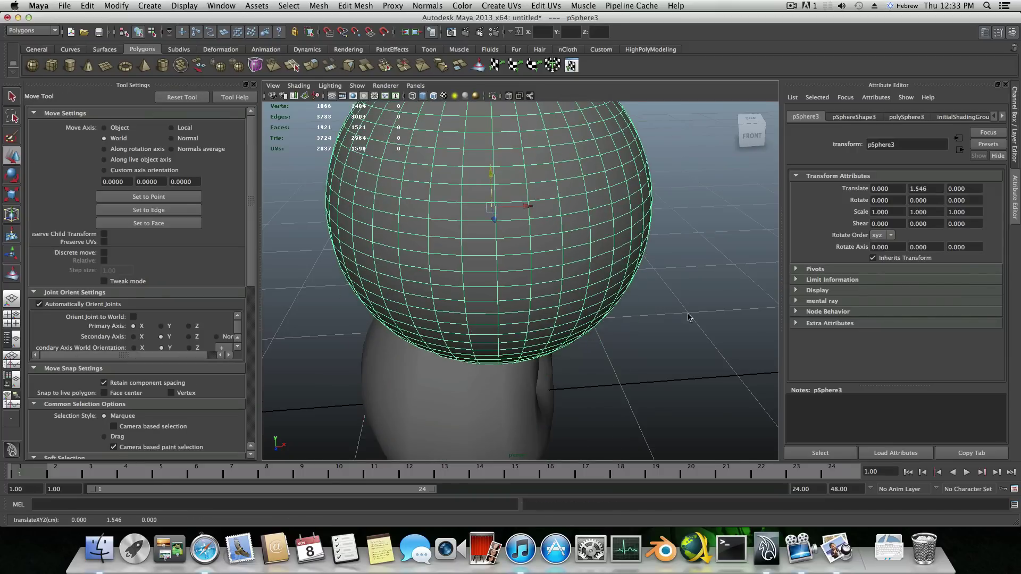
Bring the Reflection settings into view and switch from the Move Tool to the Select Tool.
middle_click_drag(690, 315, 683, 382, "alt")
right_click_drag(683, 382, 575, 381, "alt")
left_click_drag(575, 380, 561, 376, "alt")
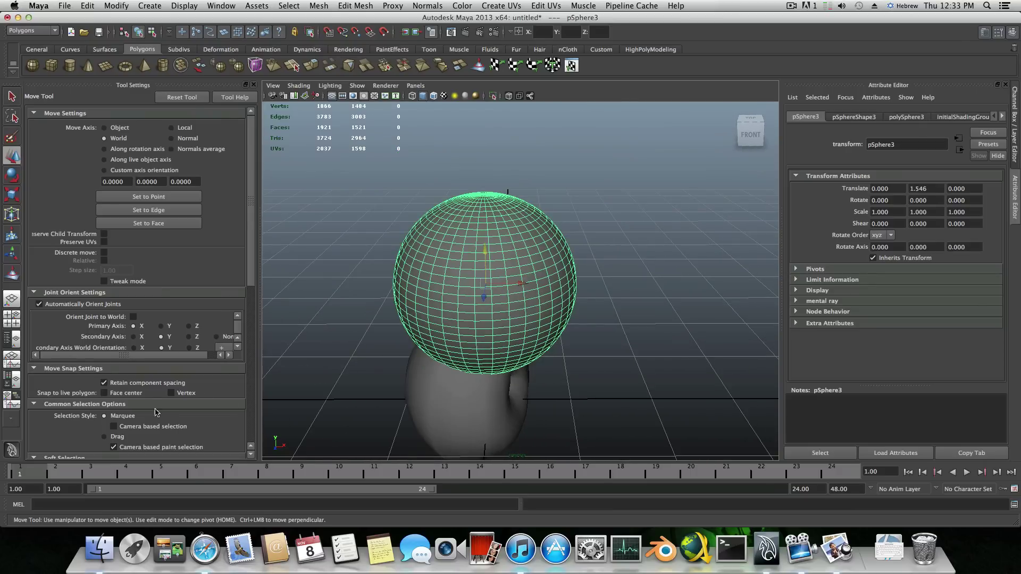
scroll(93, 367, "down", 3)
scroll(93, 367, "down", 6)
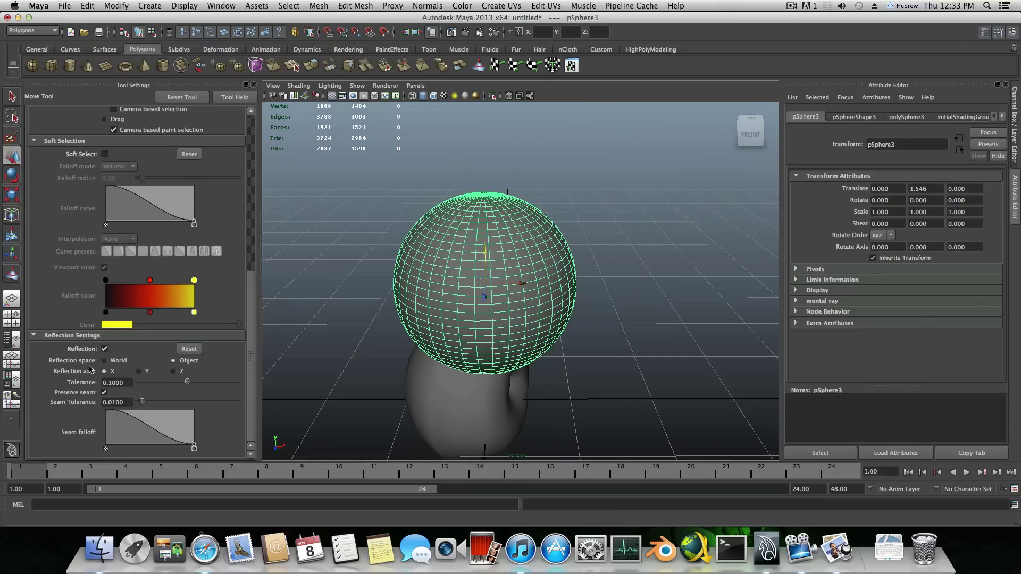
left_click_drag(545, 268, 112, 122, "alt")
left_click(11, 97)
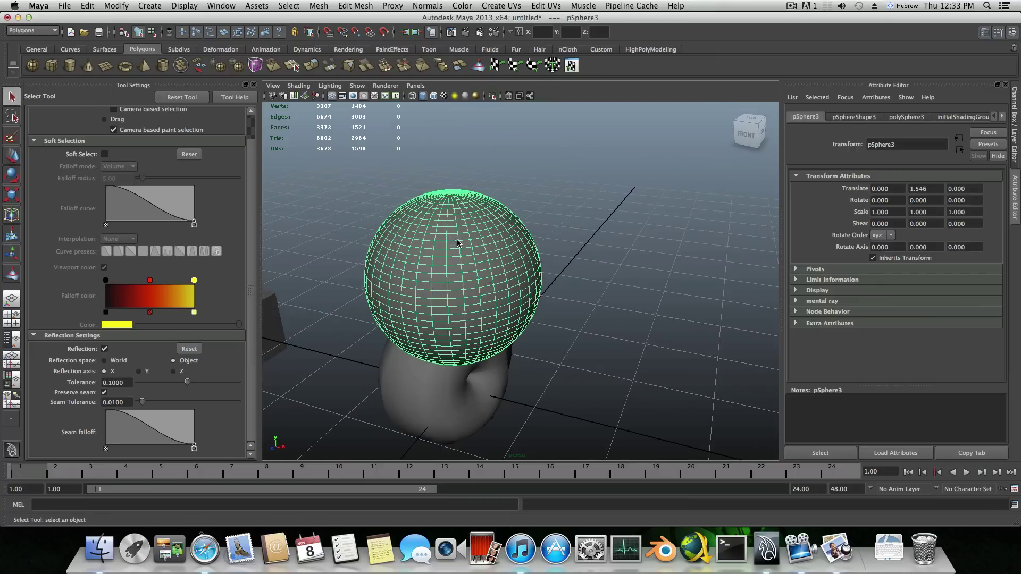
Switch the new upper sphere to face mode and select one face on its upper side with Reflection on.
left_click(495, 257, "shift")
left_click(495, 258, "shift")
right_click_drag(495, 257, 499, 279)
left_click(489, 261)
left_click_drag(489, 261, 500, 283, "alt")
right_click_drag(492, 258, 507, 274, "alt")
left_click_drag(577, 290, 614, 333, "alt")
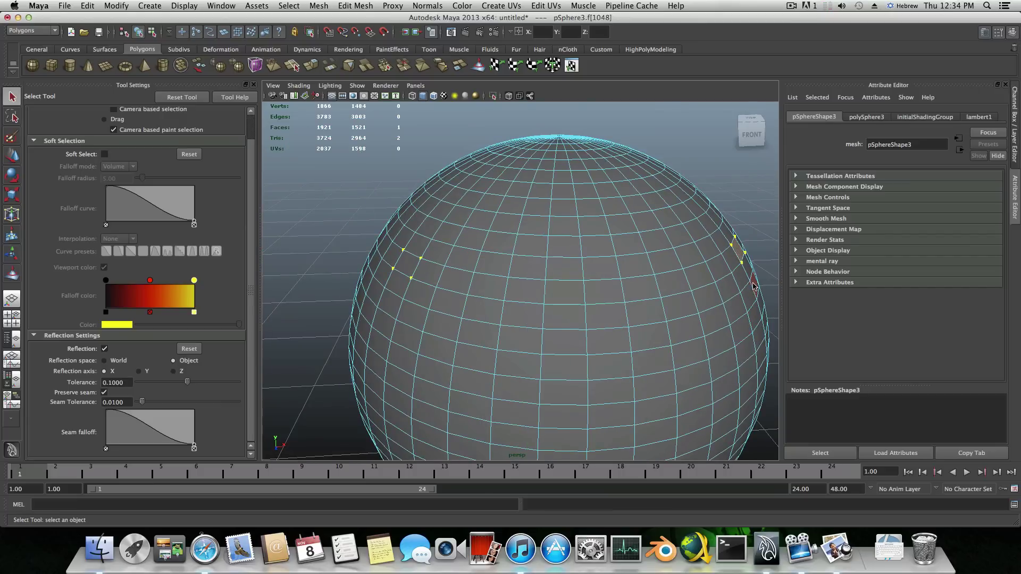
Add vertical strips of neighbouring faces on the sphere's front to the reflected face selection.
left_click(642, 244, "shift")
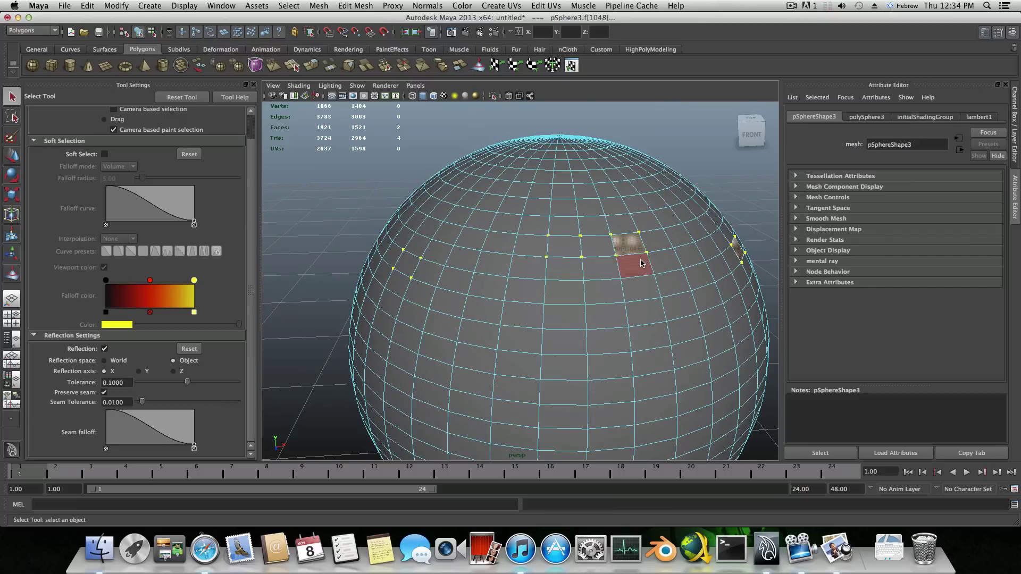
left_click(640, 260, "shift")
left_click(640, 289, "shift")
left_click(640, 314, "shift")
left_click_drag(642, 357, 630, 358, "alt")
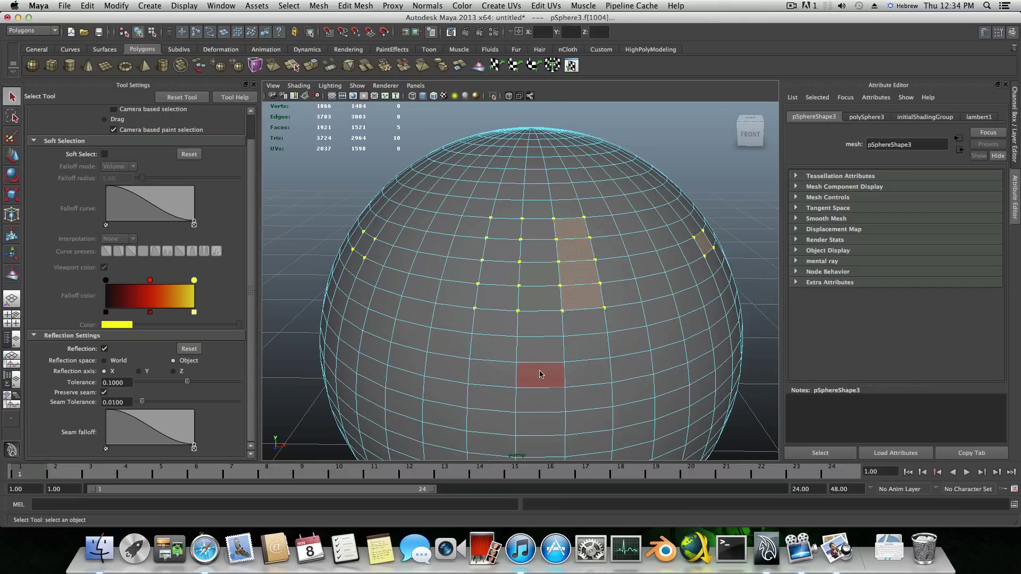
scroll(540, 374, "down", 5)
left_click(537, 294, "shift")
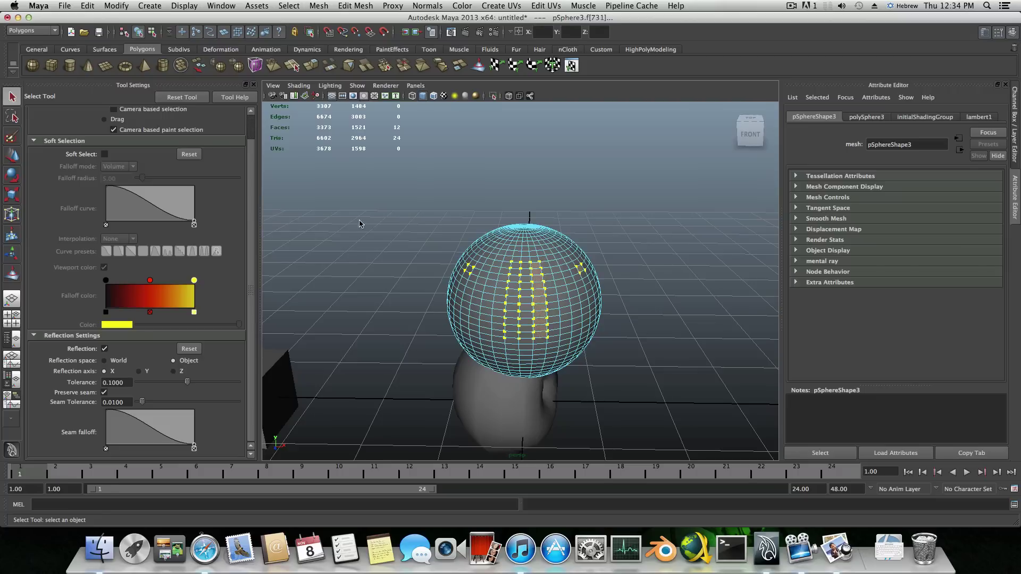
Try extruding the selected faces outward with a Local Translate Z of 0.458 and undo the extrusion.
left_click_drag(351, 191, 326, 193, "alt")
left_click(310, 64)
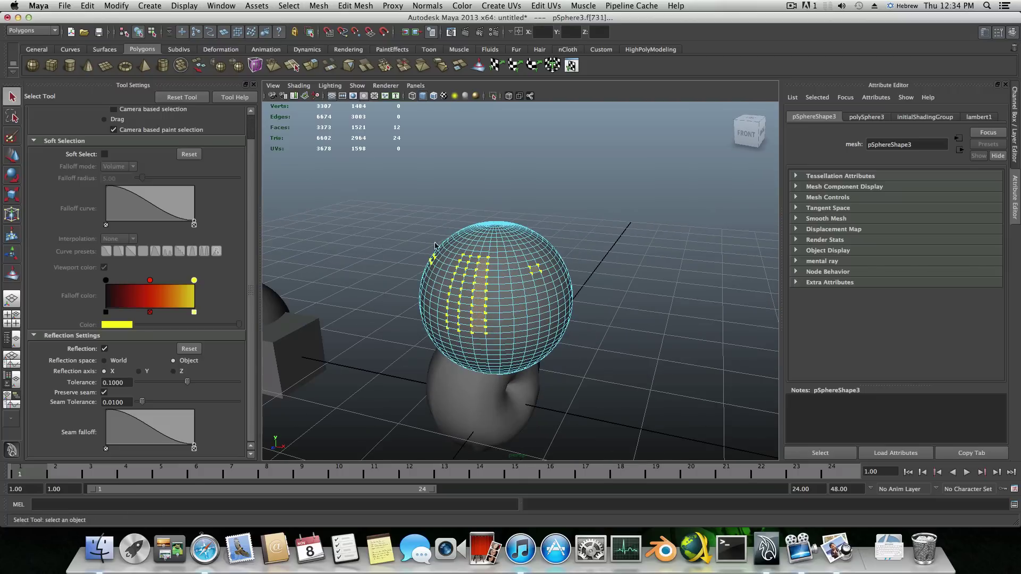
left_click_drag(449, 318, 392, 359, "alt")
middle_click_drag(393, 359, 426, 335, "alt")
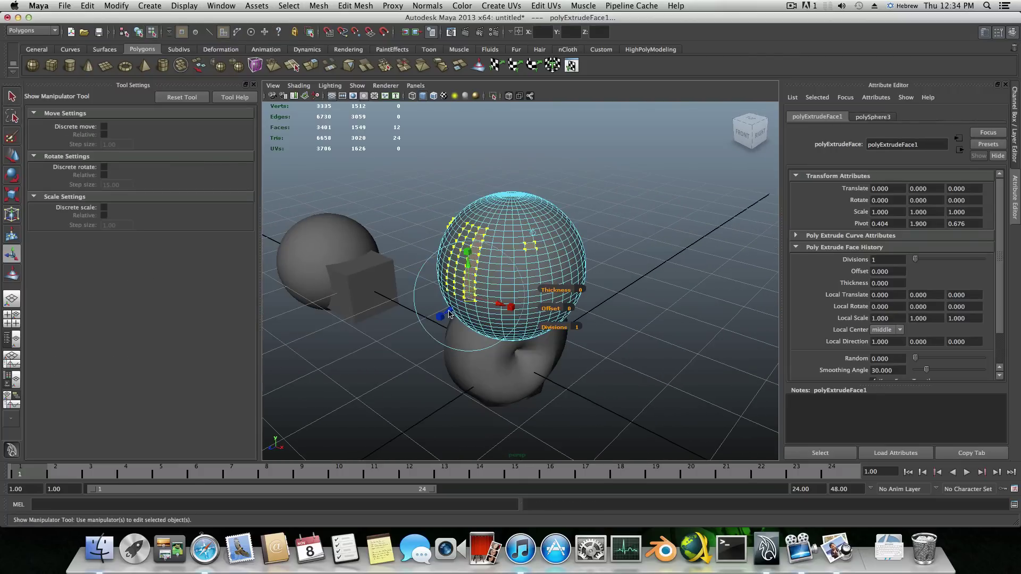
left_click_drag(452, 313, 498, 350)
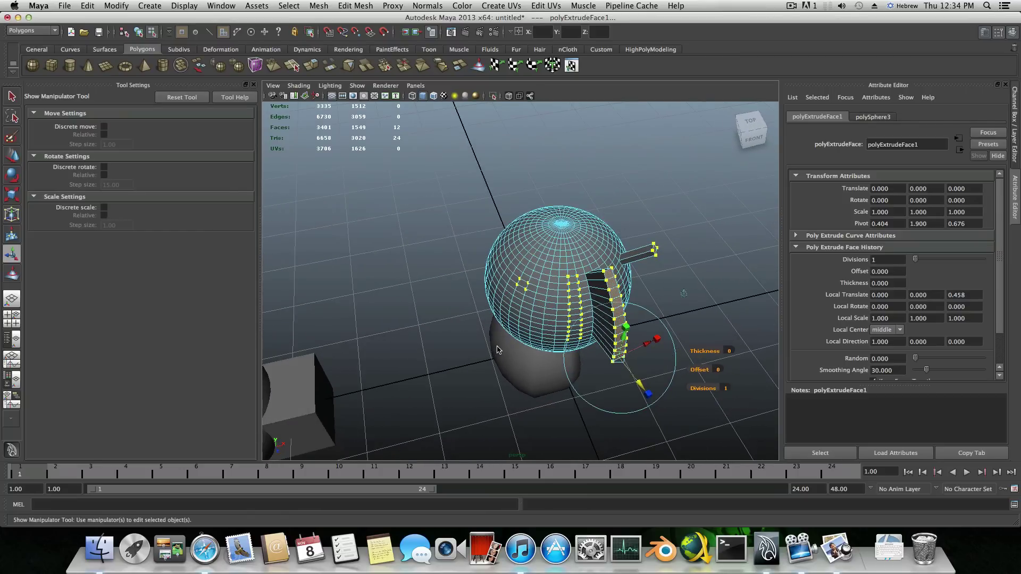
key("z")
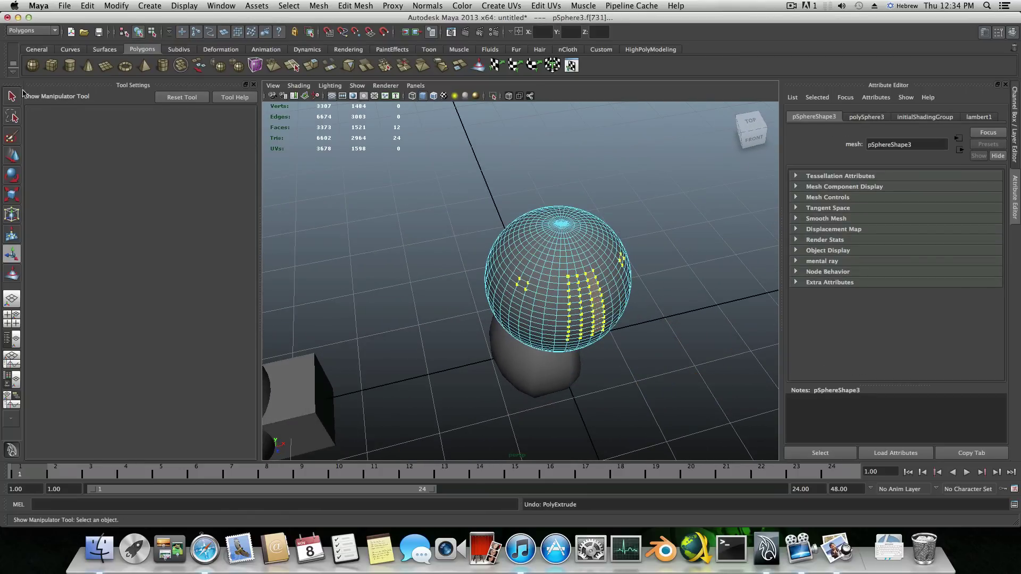
Reset the Select Tool's Reflection settings and select a single face on the upper sphere's front in face mode.
left_click(10, 96)
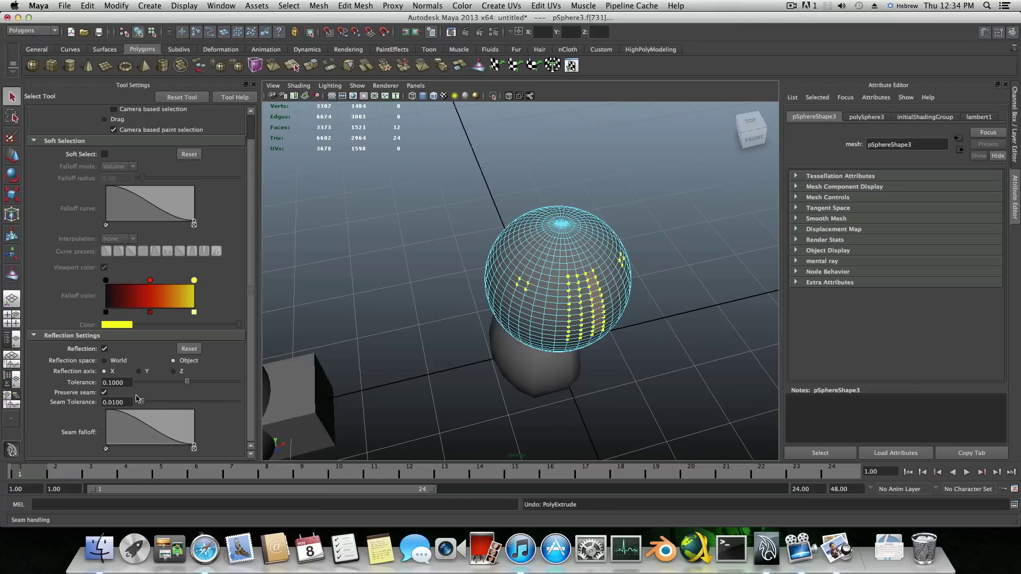
left_click(189, 350)
left_click(555, 294)
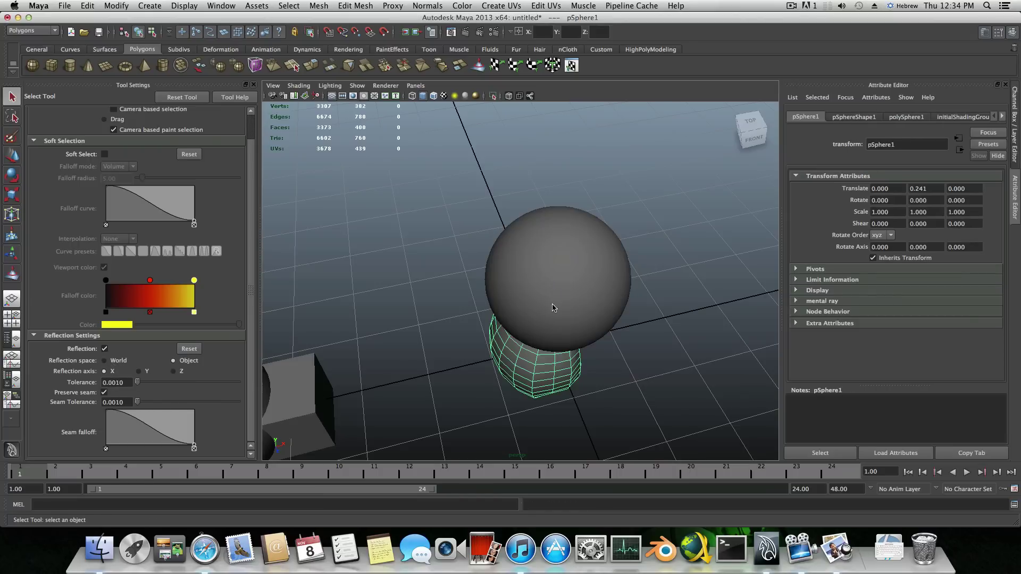
left_click(528, 296)
left_click_drag(528, 295, 524, 282, "alt")
right_click_drag(530, 259, 540, 262)
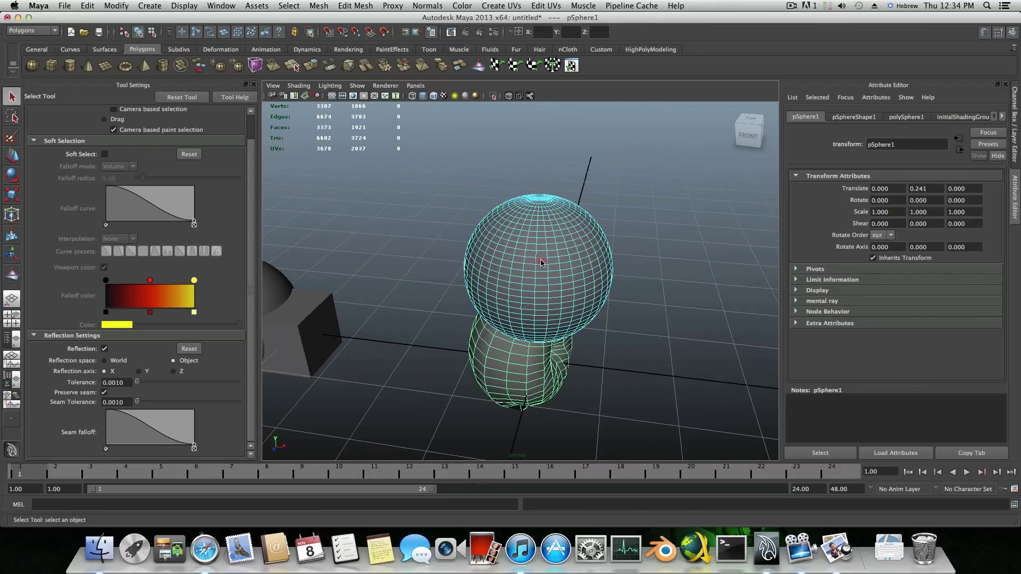
left_click(541, 262)
left_click_drag(545, 286, 541, 276, "alt")
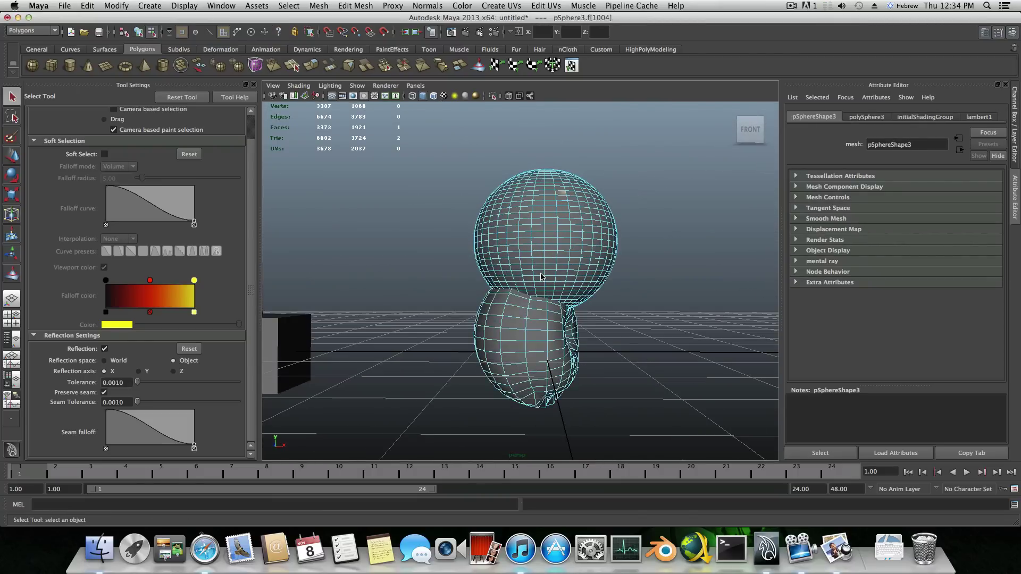
Return to object mode, delete the dented lower sphere, and select and frame the remaining sphere.
key("F8")
left_click(501, 336)
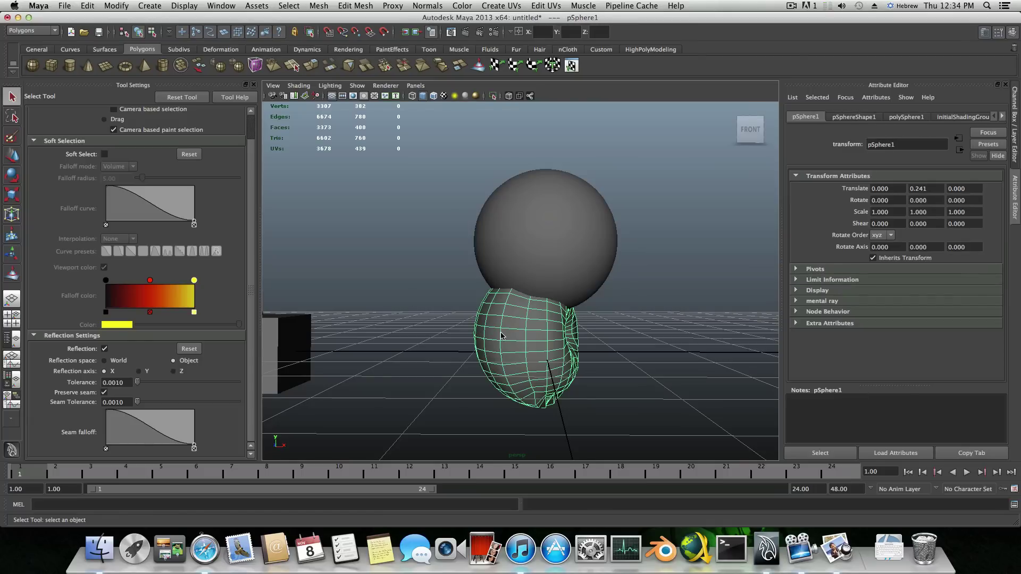
key("Delete")
left_click(560, 247)
key("f")
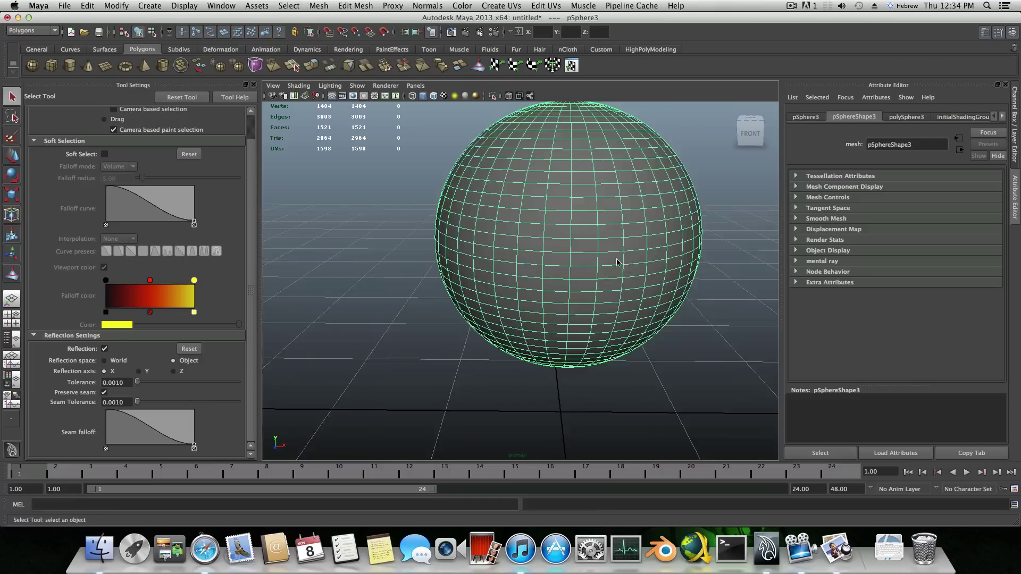
Switch the sphere to face mode and select two faces on its side with the reflection space set to World.
right_click(570, 255)
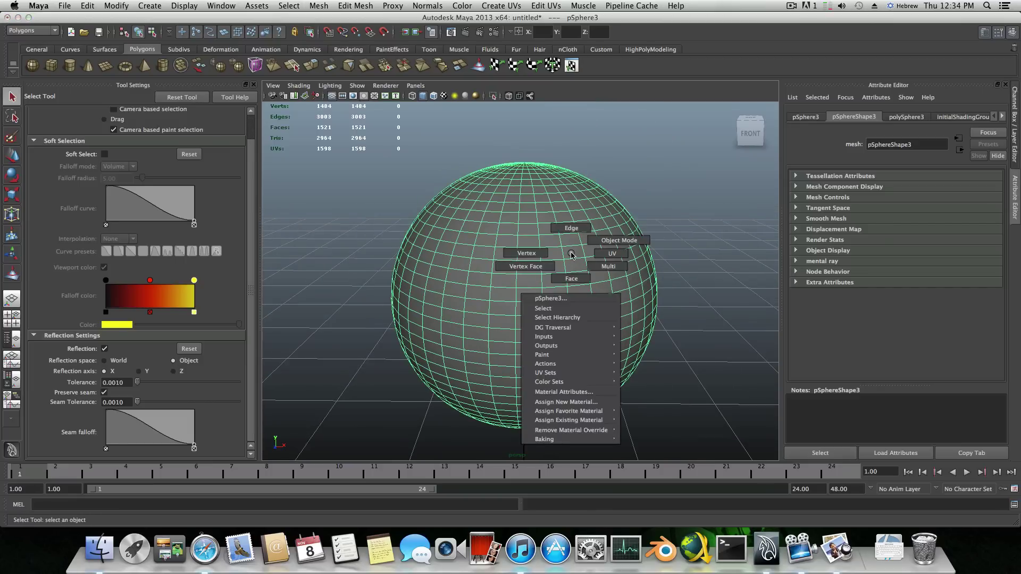
right_click_drag(571, 256, 571, 278)
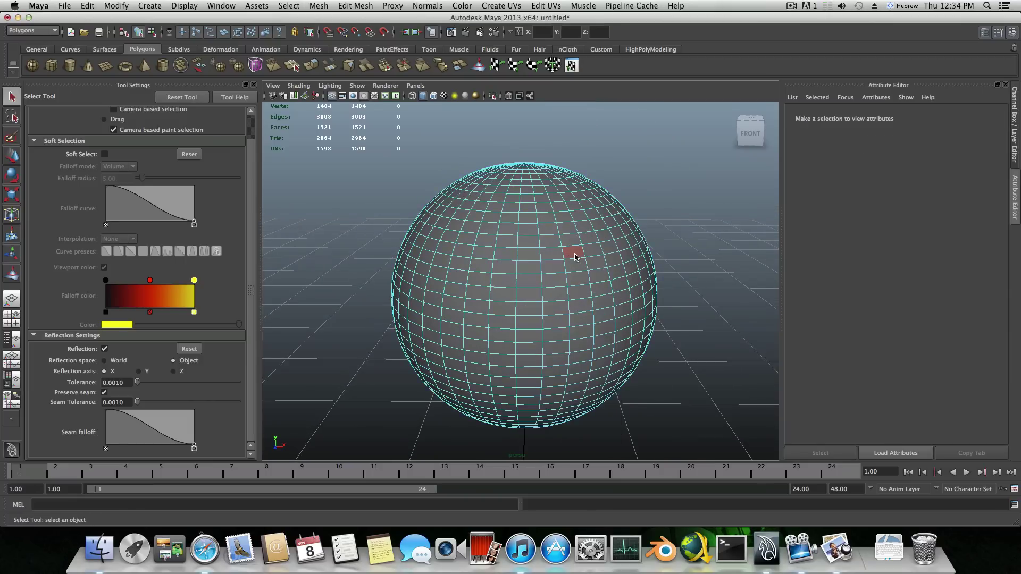
left_click(571, 255)
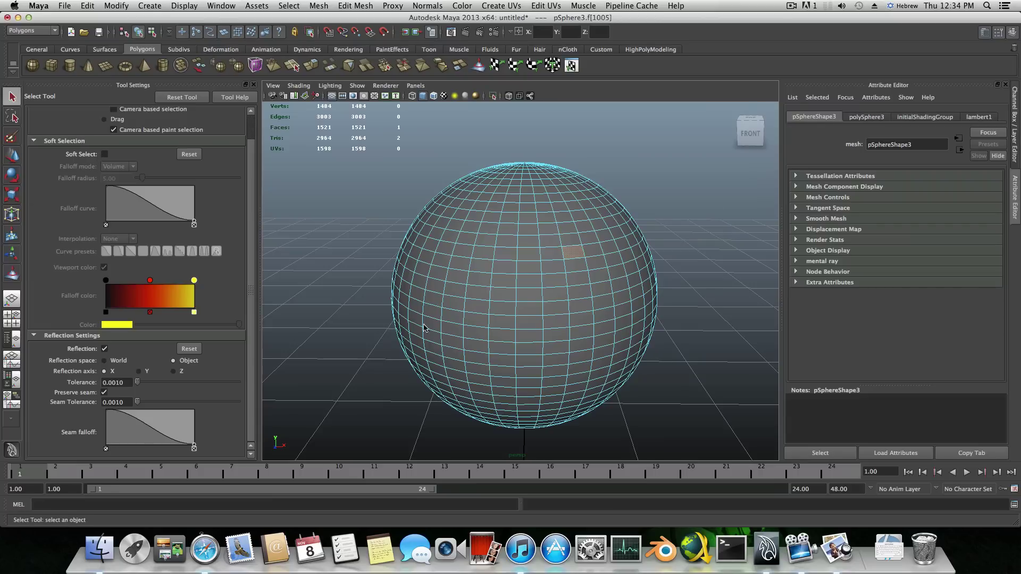
left_click_drag(564, 306, 648, 273, "alt")
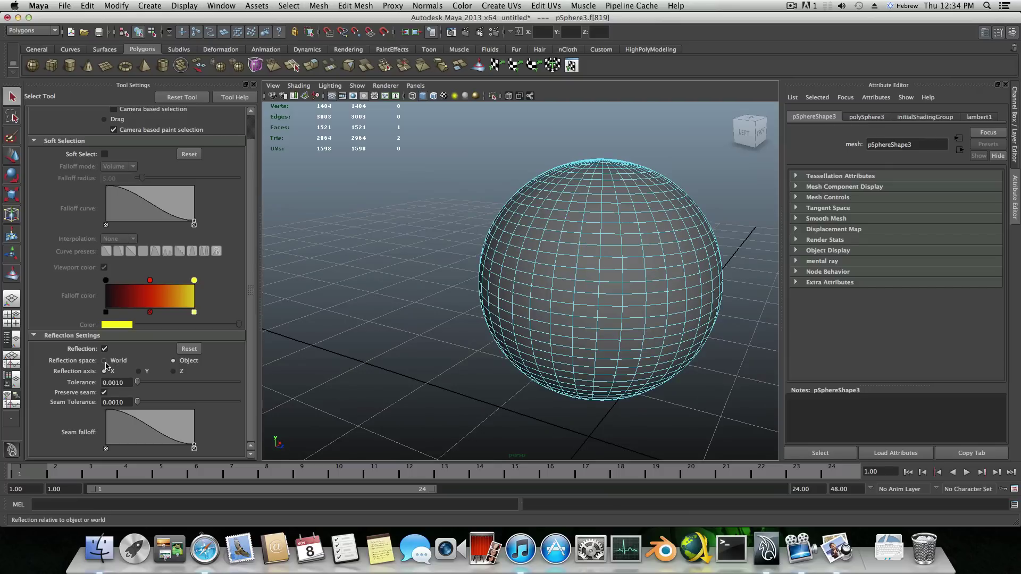
left_click(627, 274, "shift")
left_click_drag(559, 302, 594, 309, "alt")
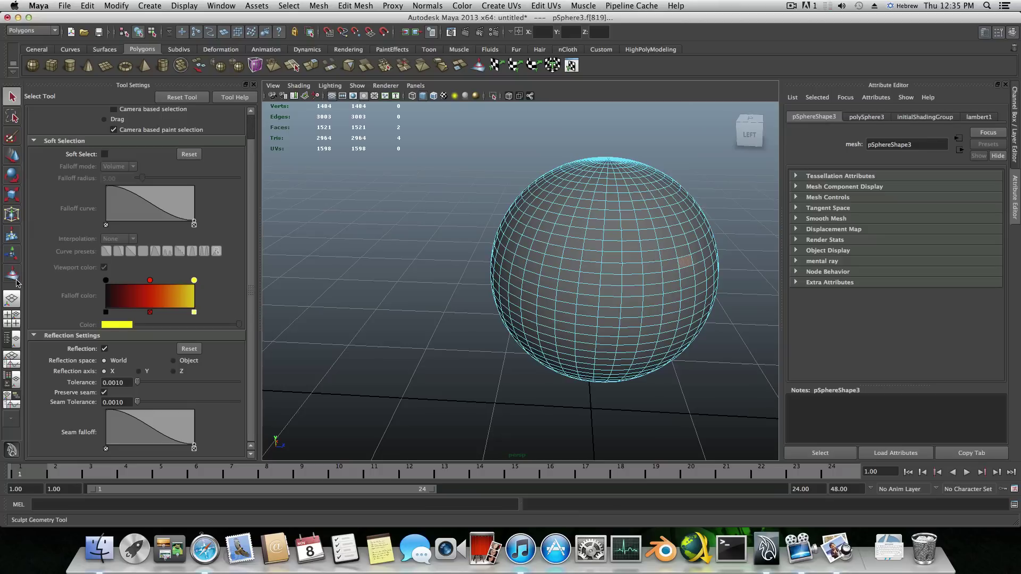
Check the Lasso Tool's settings, return to the Select Tool and select two adjacent faces on the sphere's front.
left_click(11, 117)
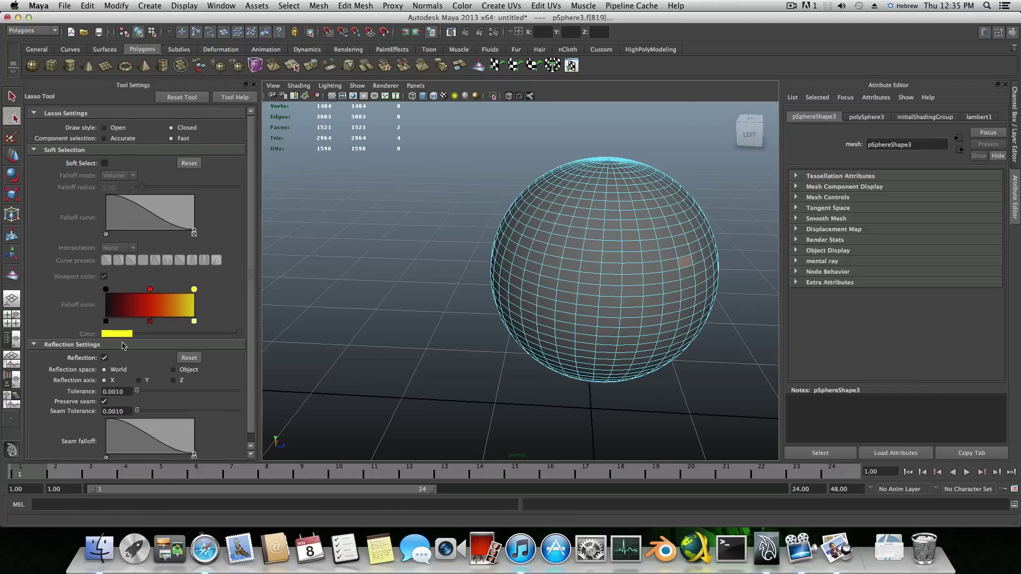
left_click(12, 98)
left_click_drag(675, 304, 473, 278, "alt")
scroll(457, 309, "up", 5)
left_click(456, 311)
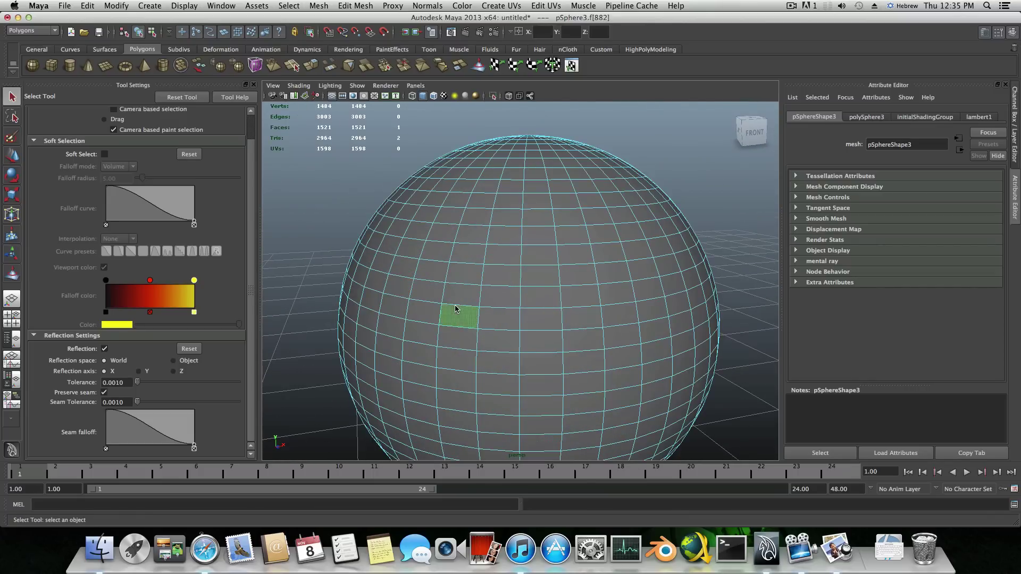
left_click(424, 313, "shift")
left_click_drag(424, 313, 511, 325, "alt")
Move the two selected adjacent faces inward into the sphere along Z.
left_click(11, 159)
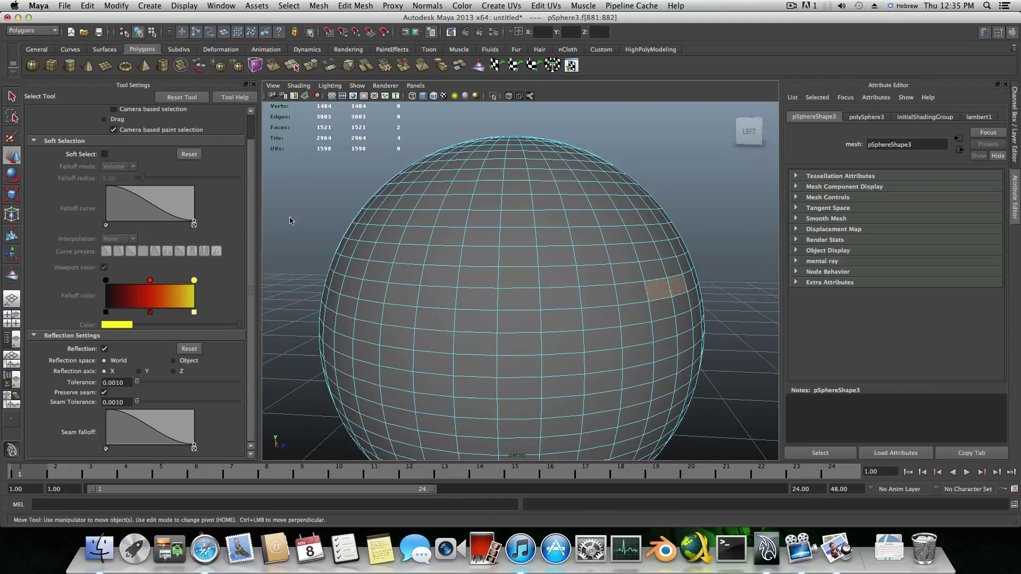
left_click_drag(706, 290, 683, 288)
left_click_drag(551, 309, 446, 290, "alt")
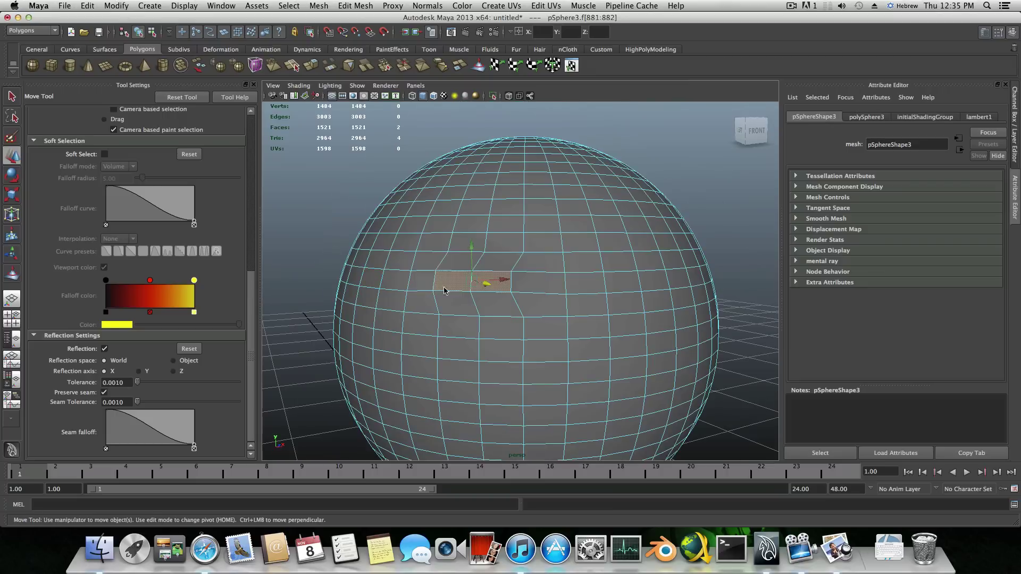
Turn off Reflection for the Move Tool and select a single face beside the dent.
left_click(104, 350)
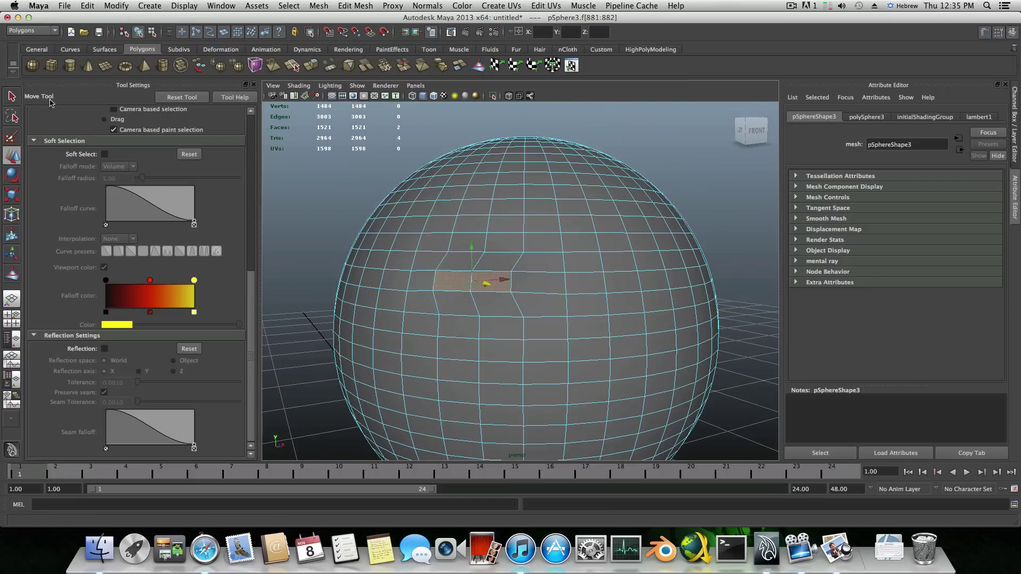
scroll(124, 184, "up", 10)
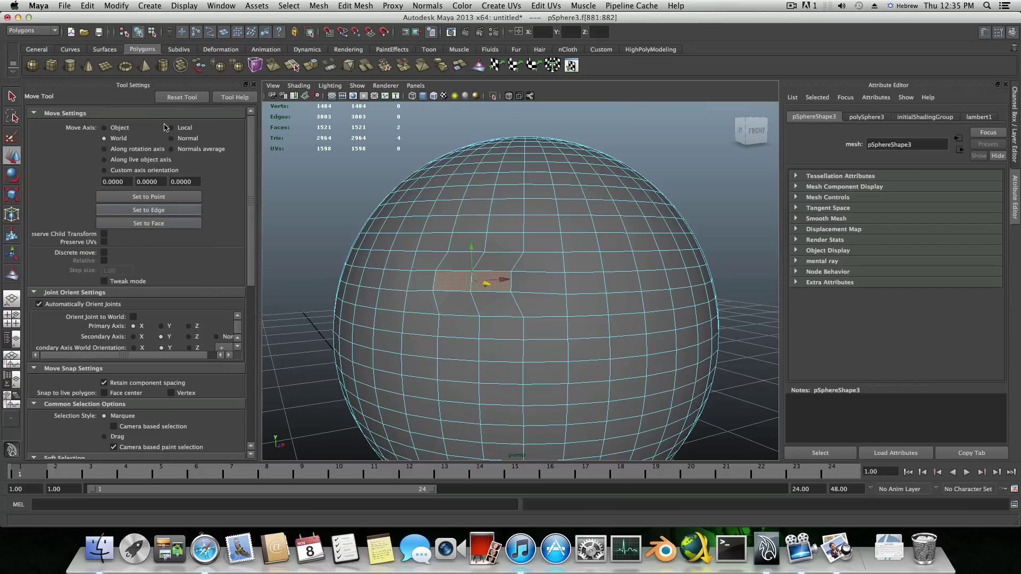
left_click(546, 273)
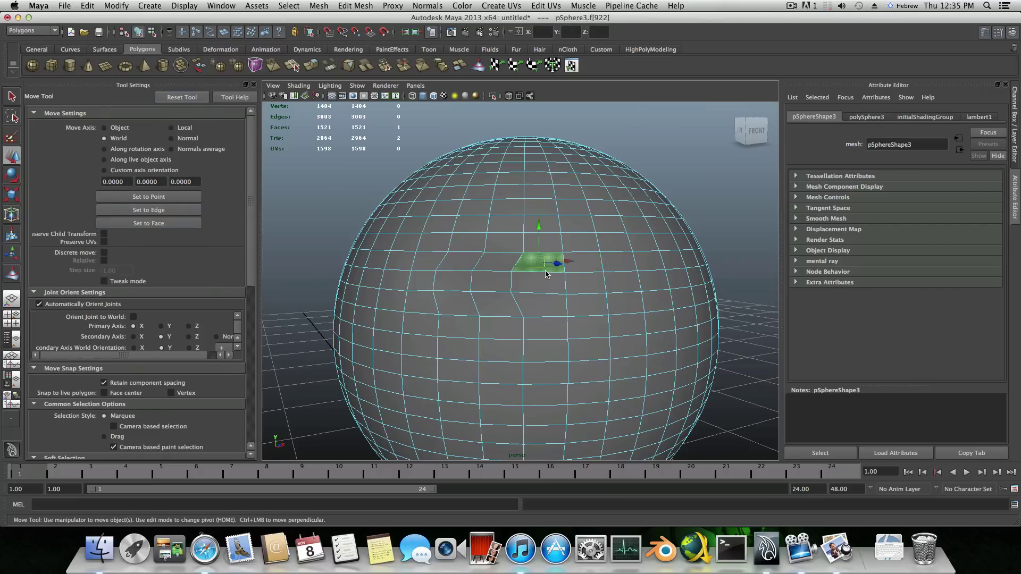
Turn Reflection back on for the Move Tool and try selecting single faces around the sphere.
scroll(110, 363, "down", 10)
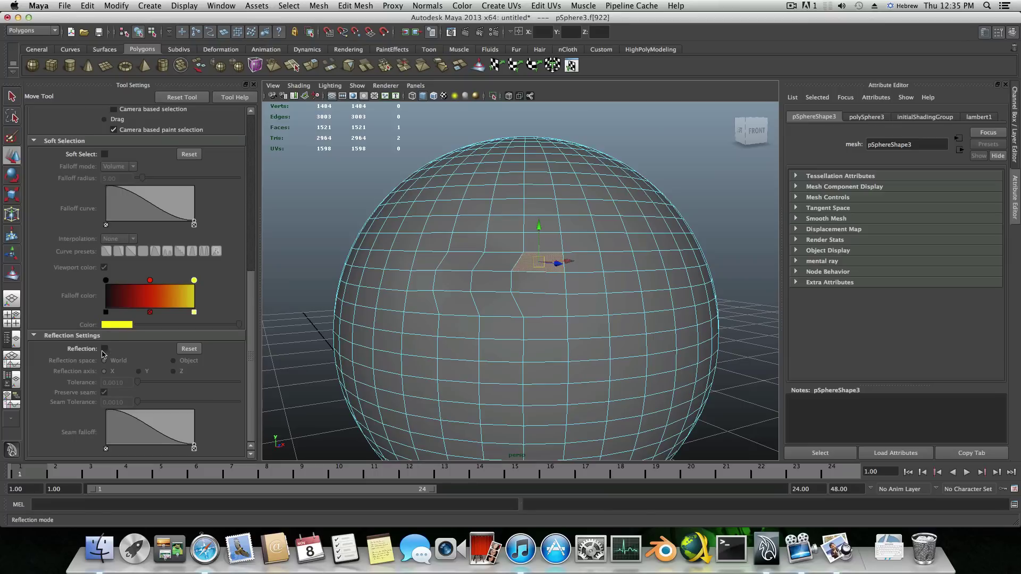
left_click(105, 349)
left_click_drag(383, 372, 467, 372, "alt")
left_click(521, 275)
left_click_drag(518, 315, 495, 369, "alt")
left_click(588, 270)
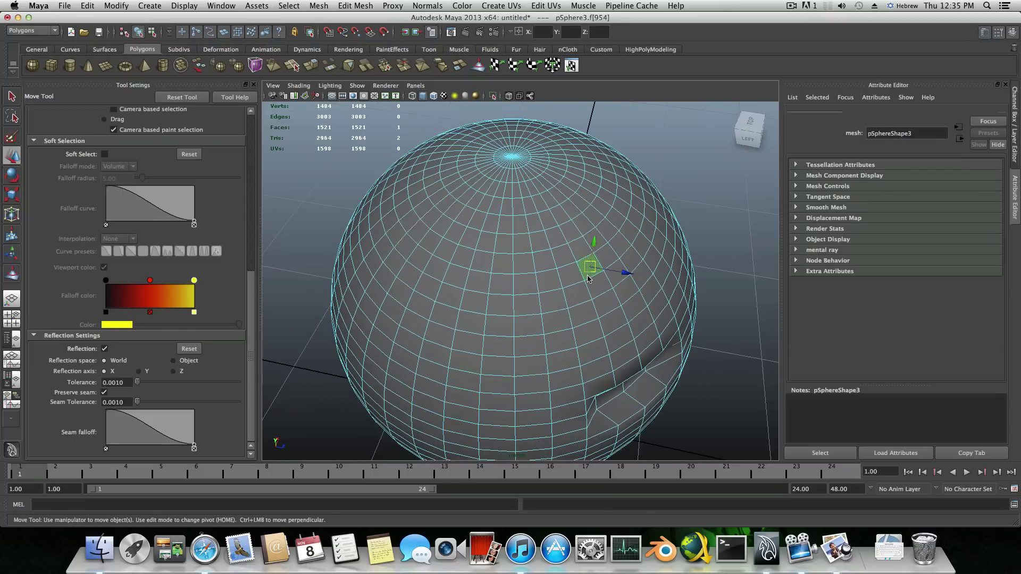
Select a single face on the sphere's upper front and bring the Move Tool's Move Settings into view.
scroll(578, 324, "down", 5)
left_click_drag(579, 326, 446, 367, "alt")
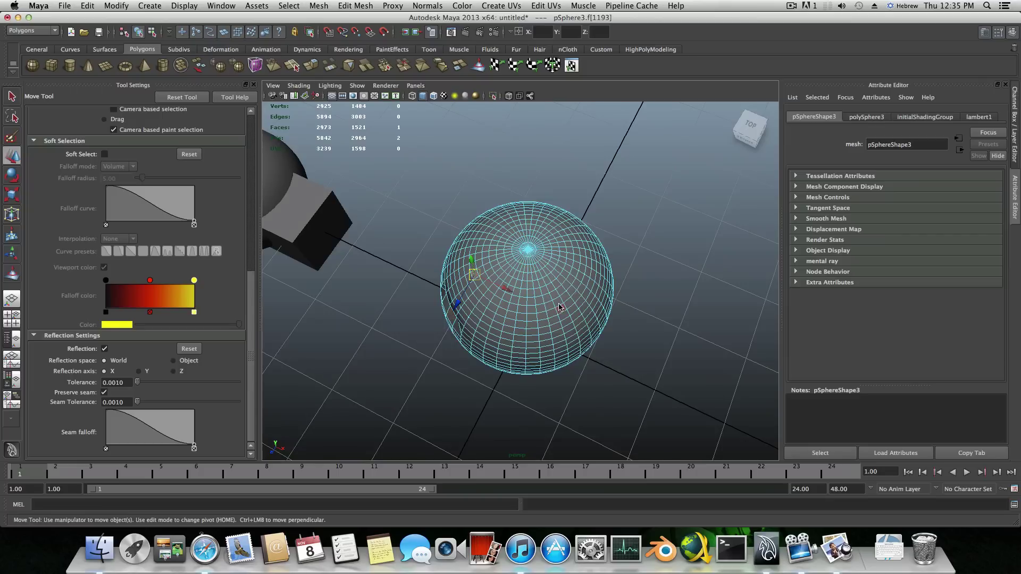
left_click(557, 320, "shift")
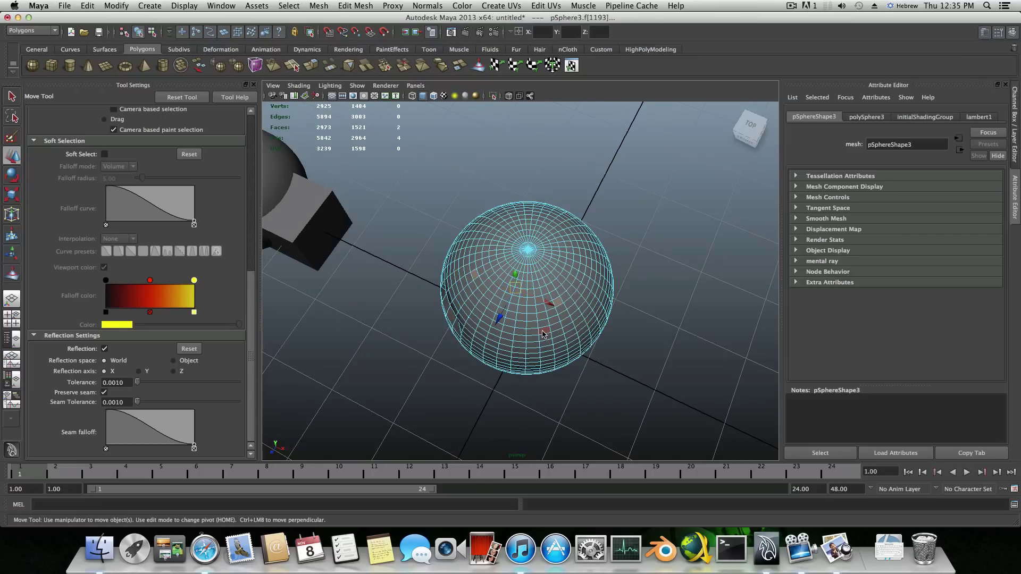
left_click(545, 331)
left_click_drag(533, 353, 599, 281, "alt")
scroll(153, 293, "up", 10)
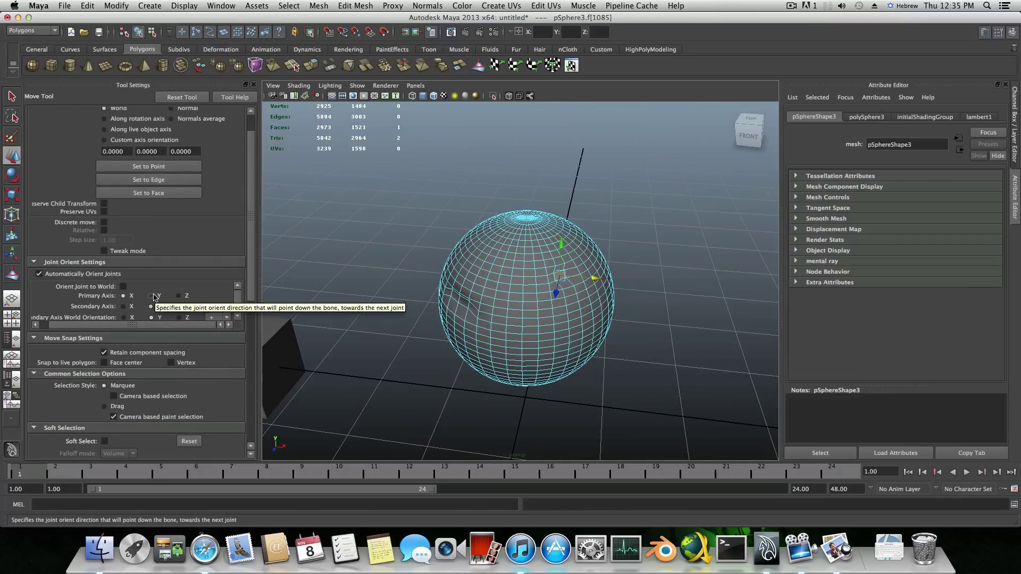
scroll(154, 292, "up", 2)
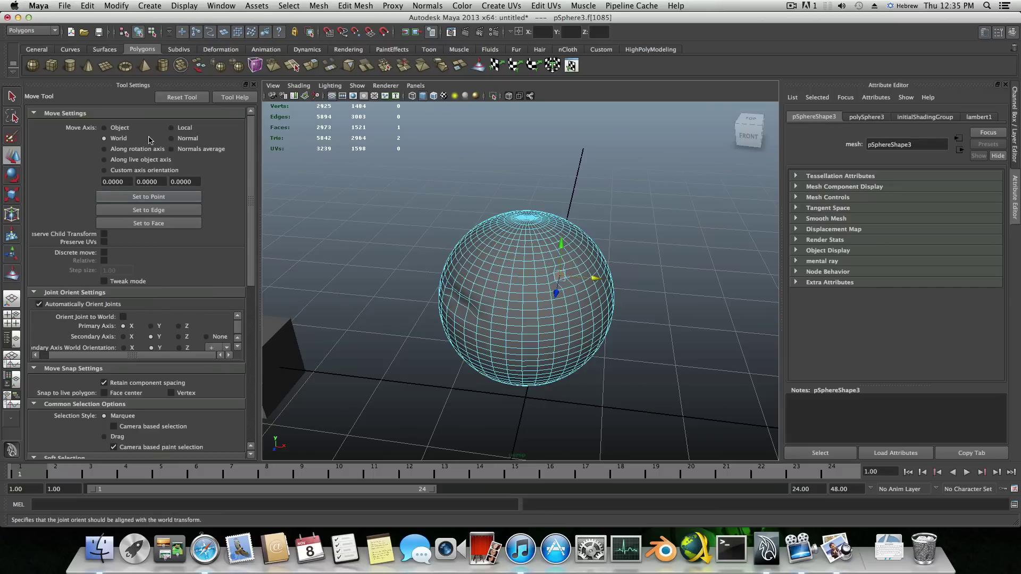
Set the Move Tool's reflection space to Object and its move axis to Object.
scroll(143, 213, "down", 18)
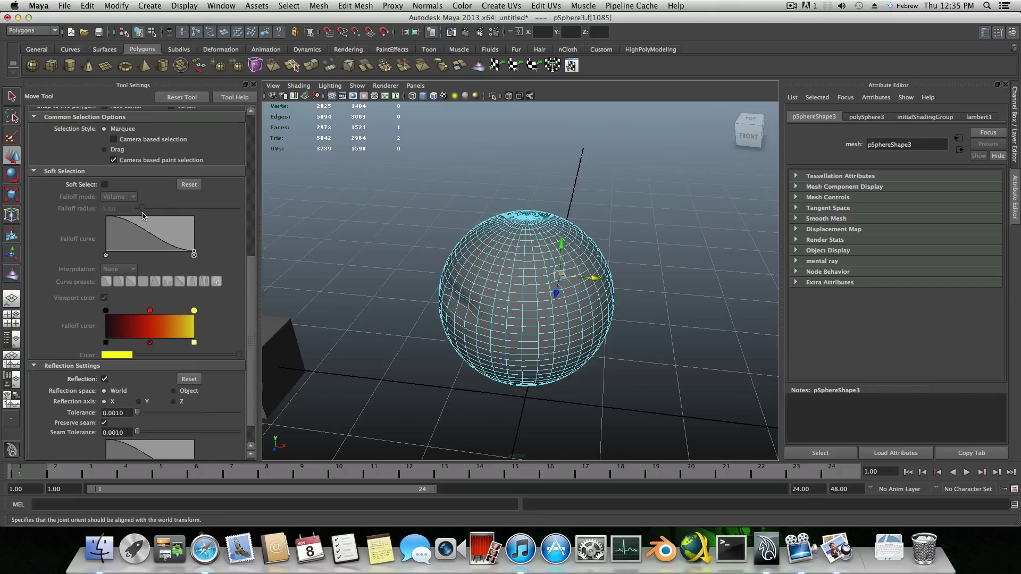
scroll(143, 213, "down", 3)
left_click(185, 360)
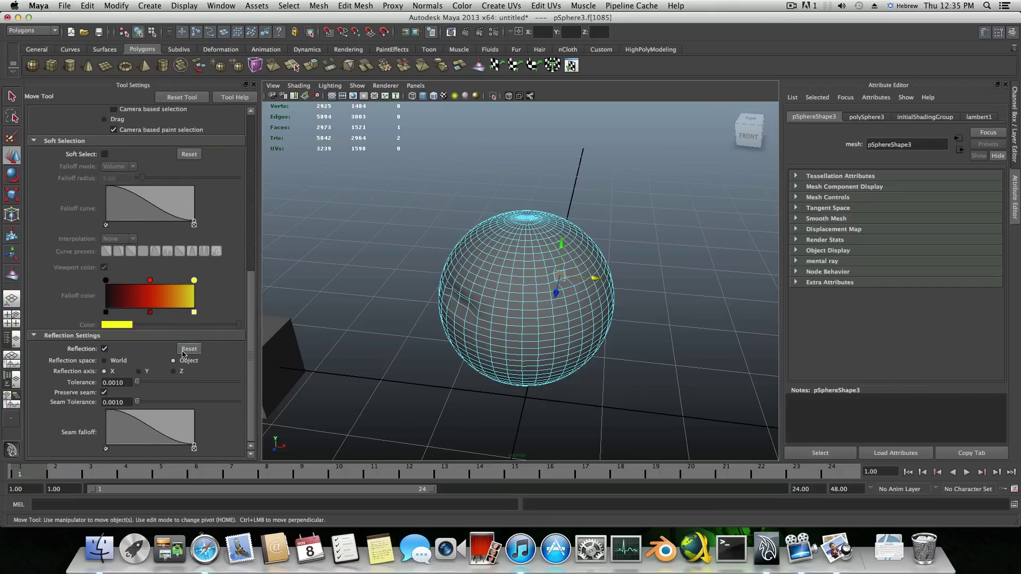
scroll(249, 363, "up", 20)
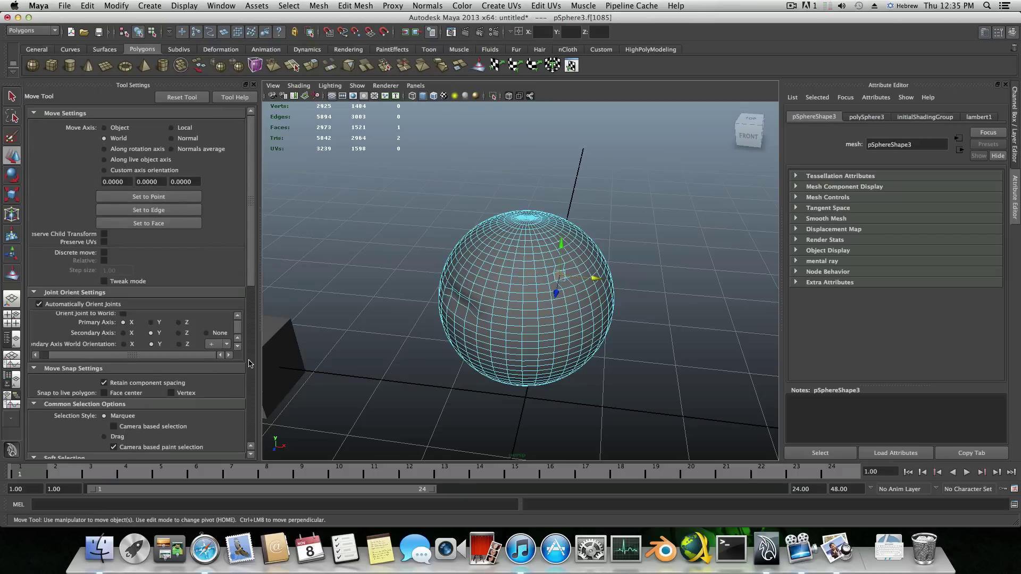
left_click(104, 128)
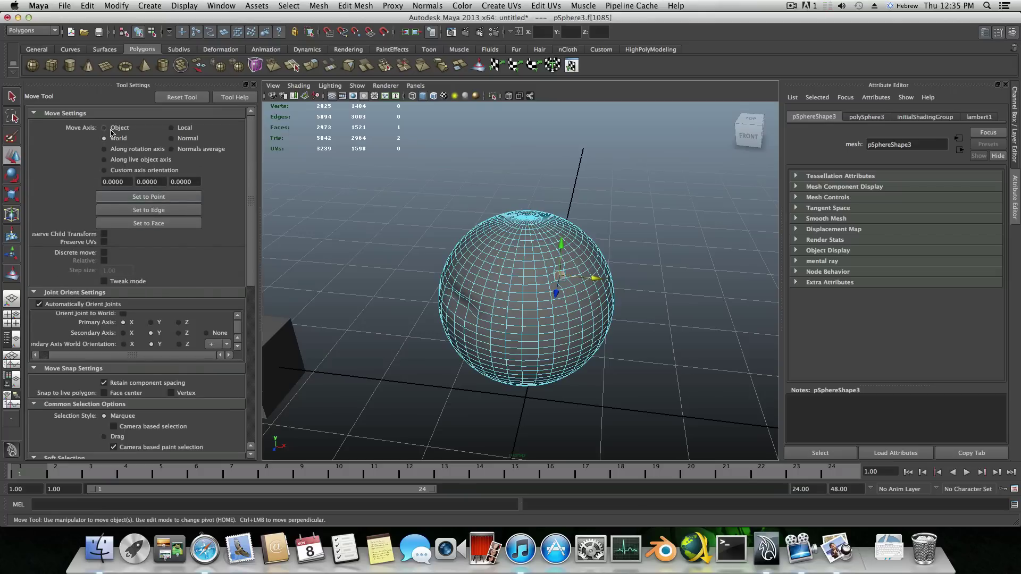
Select a single face near the middle of the sphere's front and view it up close.
left_click(530, 300)
left_click_drag(530, 300, 505, 282, "alt")
right_click_drag(505, 282, 611, 330, "alt")
left_click_drag(610, 329, 590, 351, "alt")
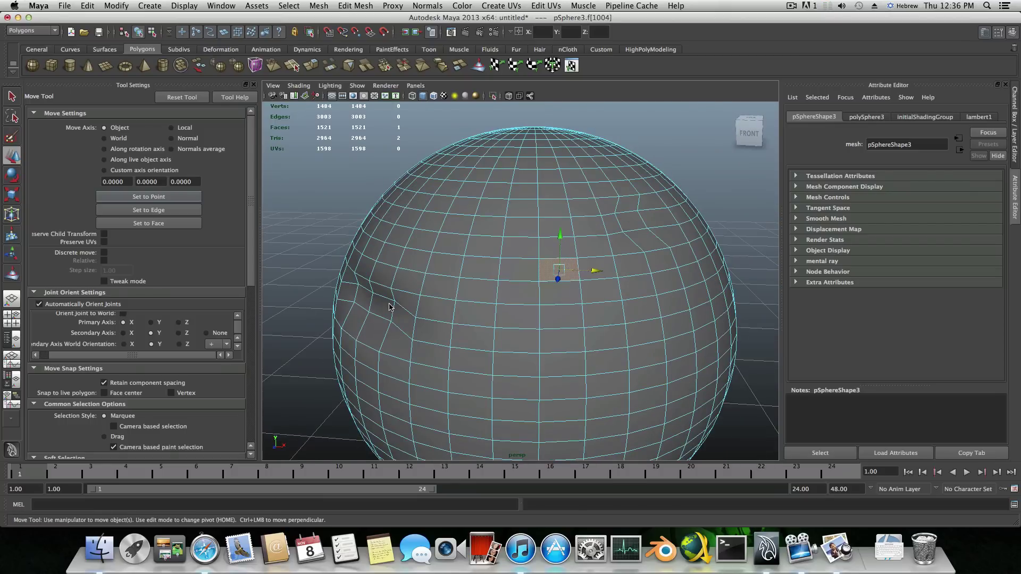
scroll(556, 282, "down", 5)
left_click_drag(538, 288, 503, 326, "alt")
right_click_drag(627, 256, 450, 220, "alt")
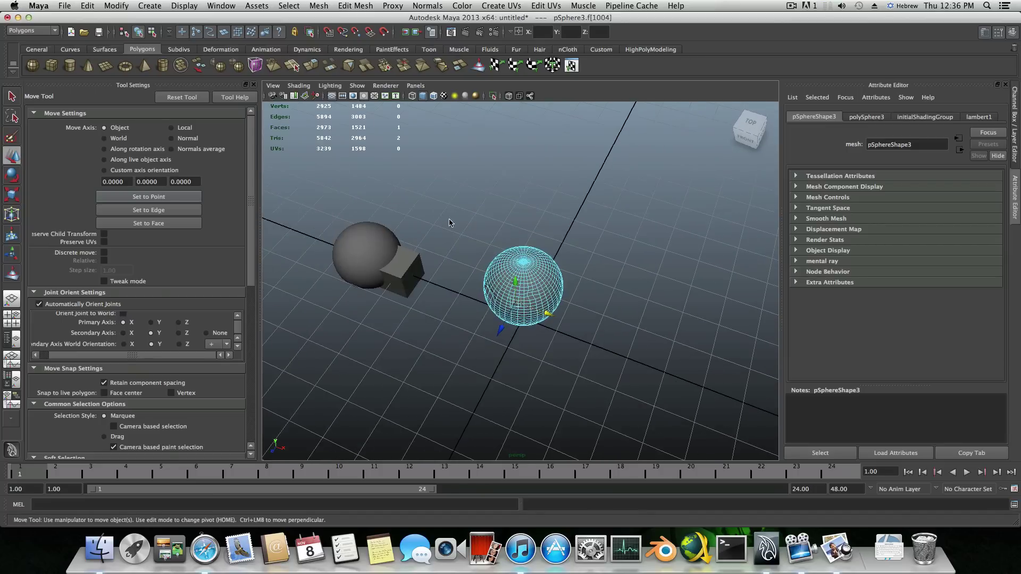
left_click_drag(450, 222, 539, 207, "alt")
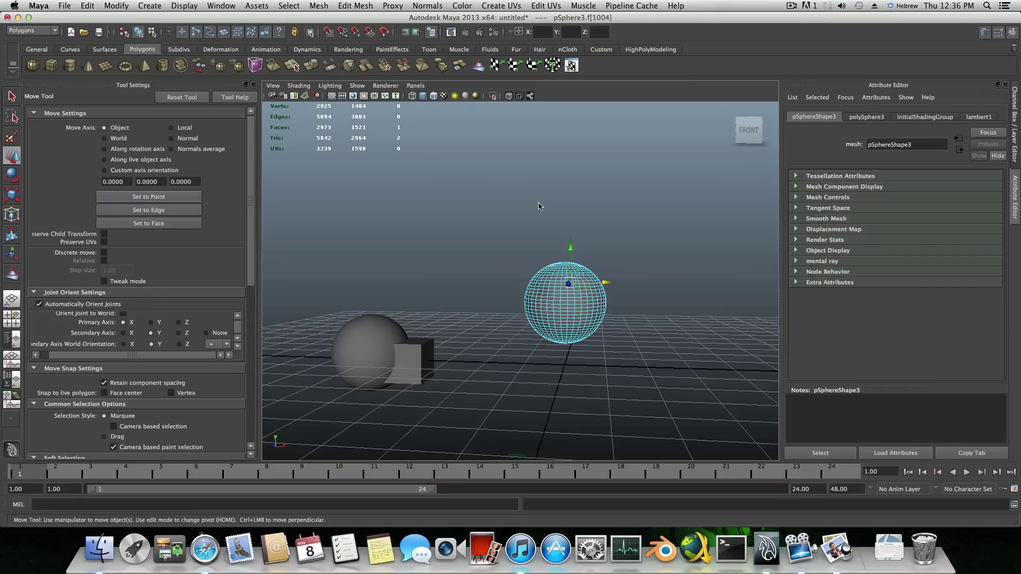
left_click(792, 6)
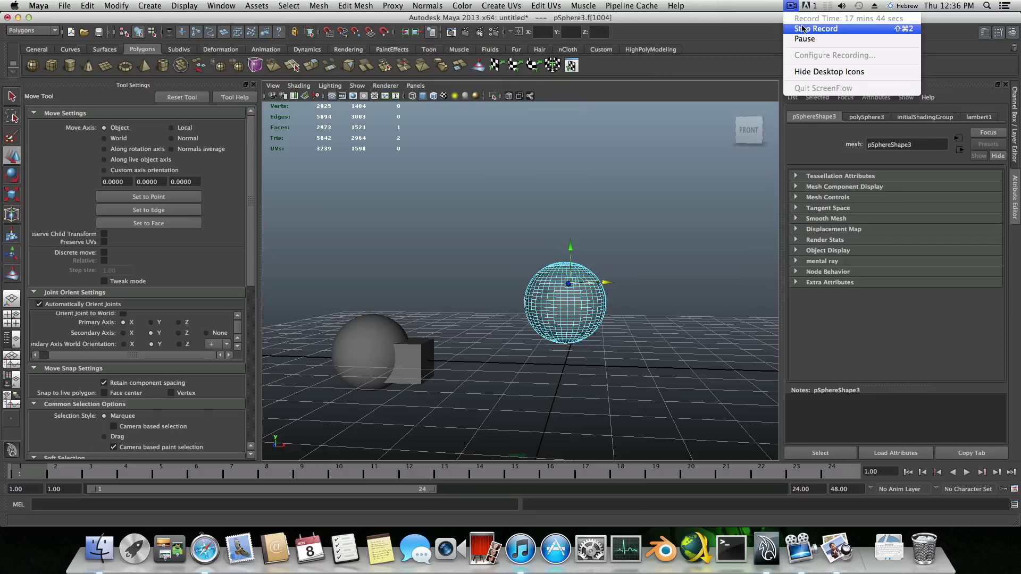